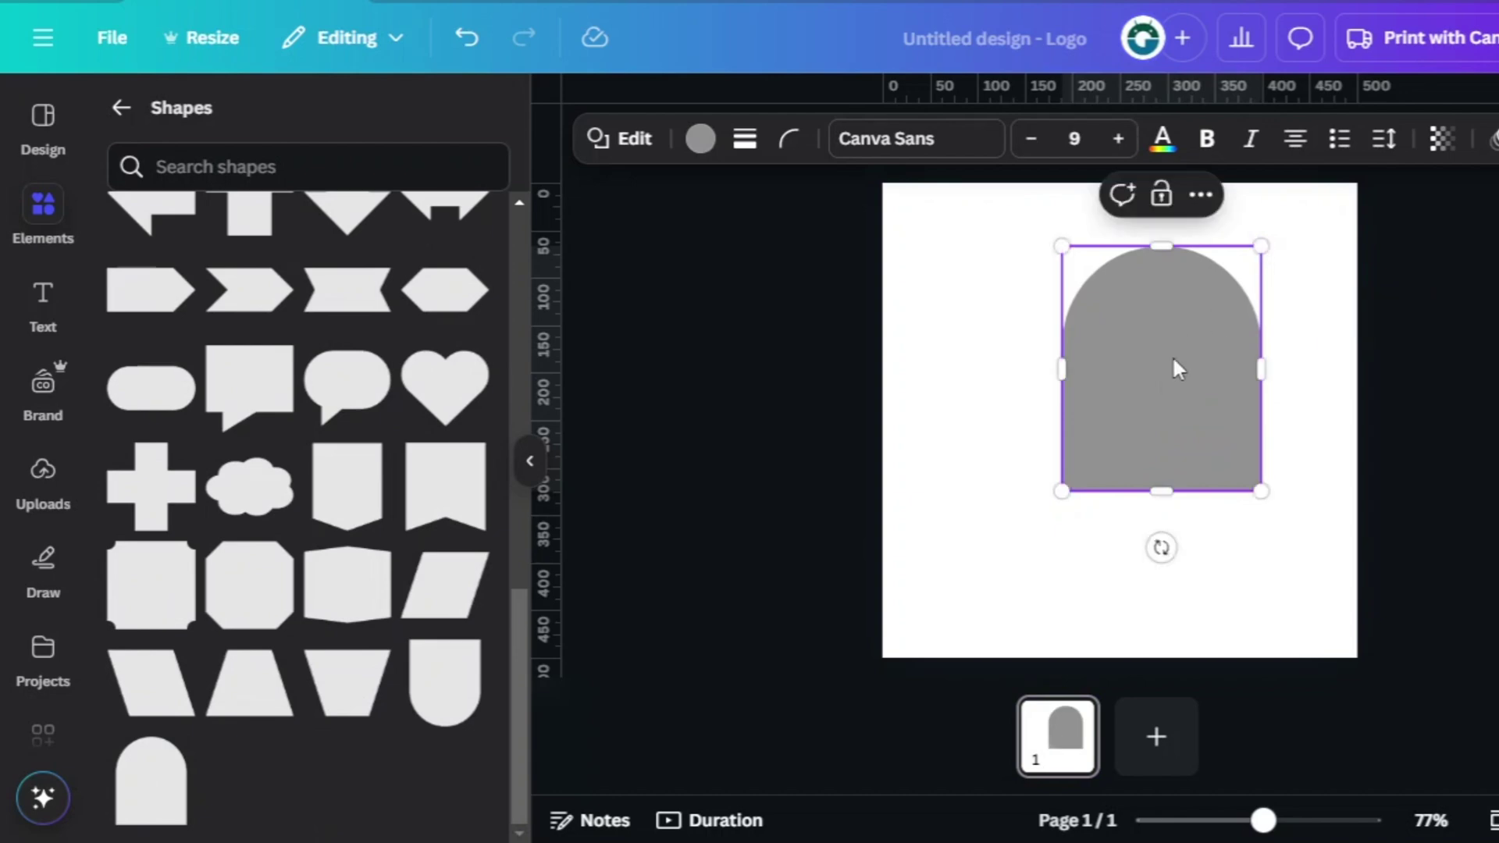
# - Center the grey arch shape on the page and duplicate it
pyautogui.moveTo(1177, 367); pyautogui.dragTo(1135, 403)
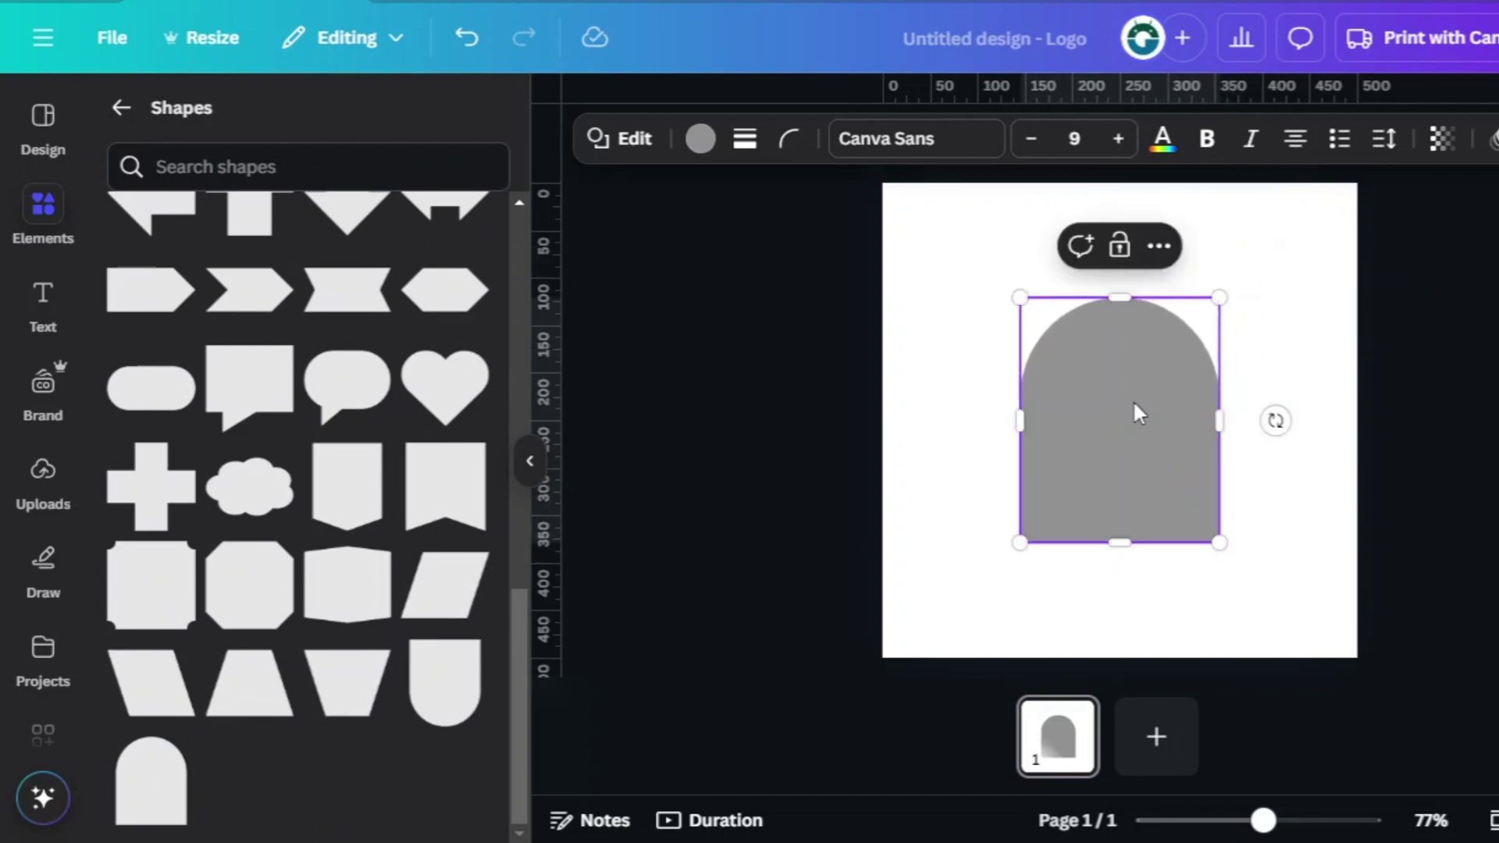
pyautogui.click(1403, 350)
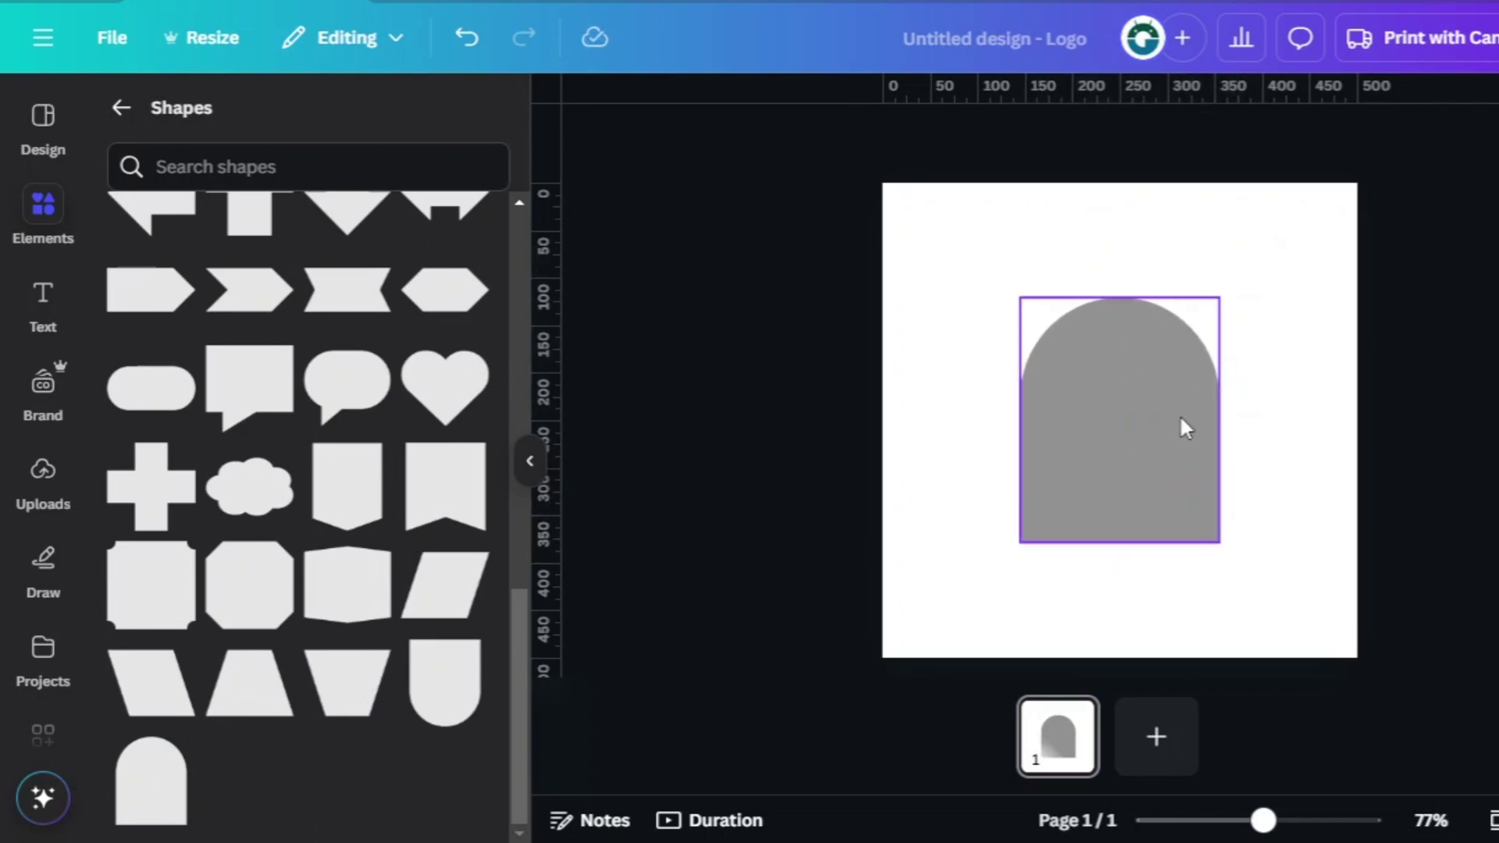
pyautogui.click(1179, 415)
pyautogui.click(1121, 248)
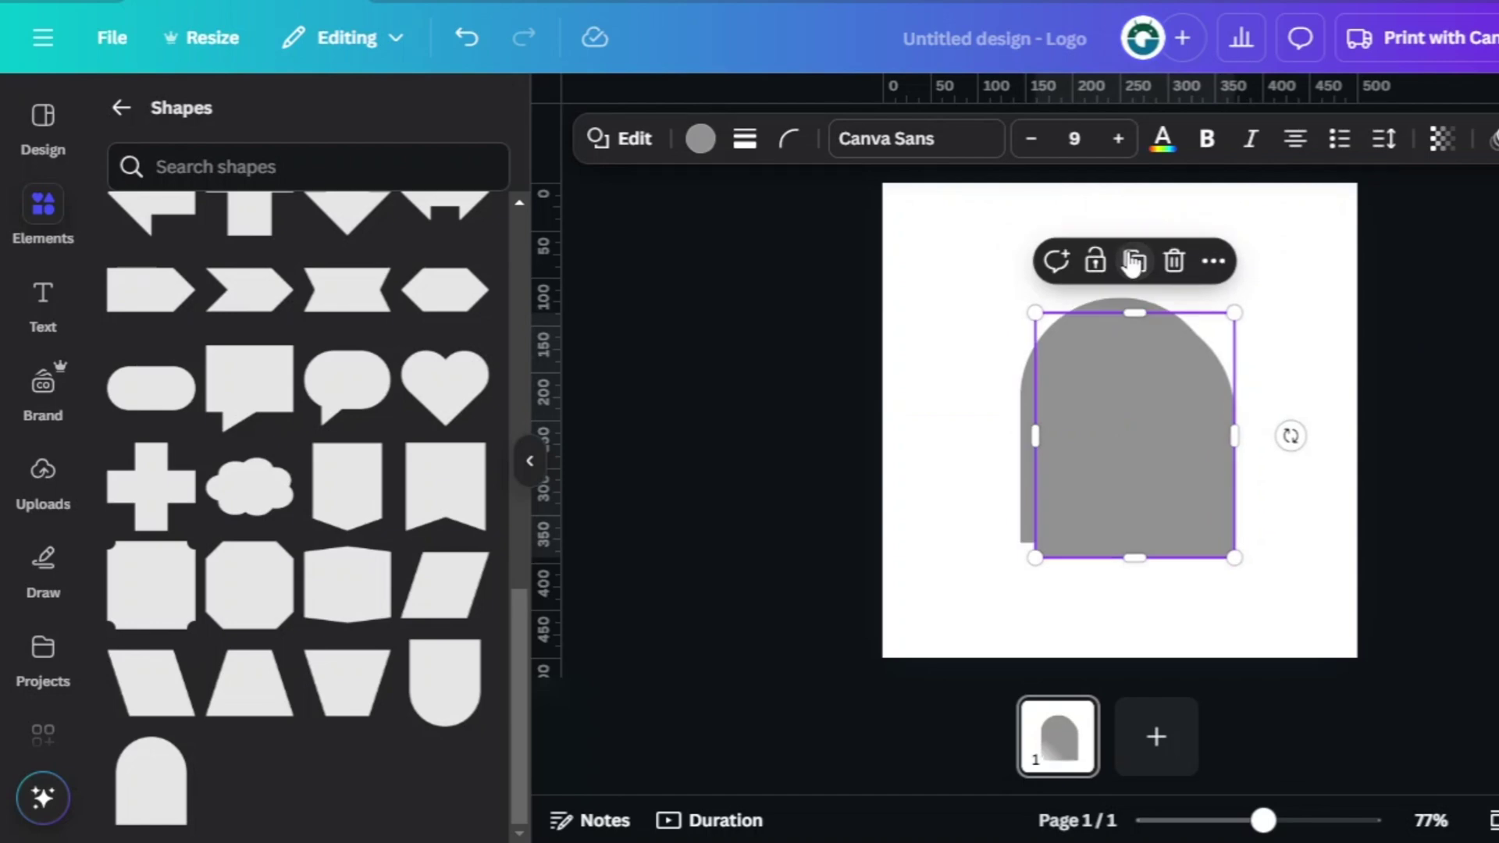
# - Colour the duplicate arch white, then shrink and narrow it into a centred cutout that leaves an n-shaped band
pyautogui.click(700, 148)
pyautogui.click(400, 304)
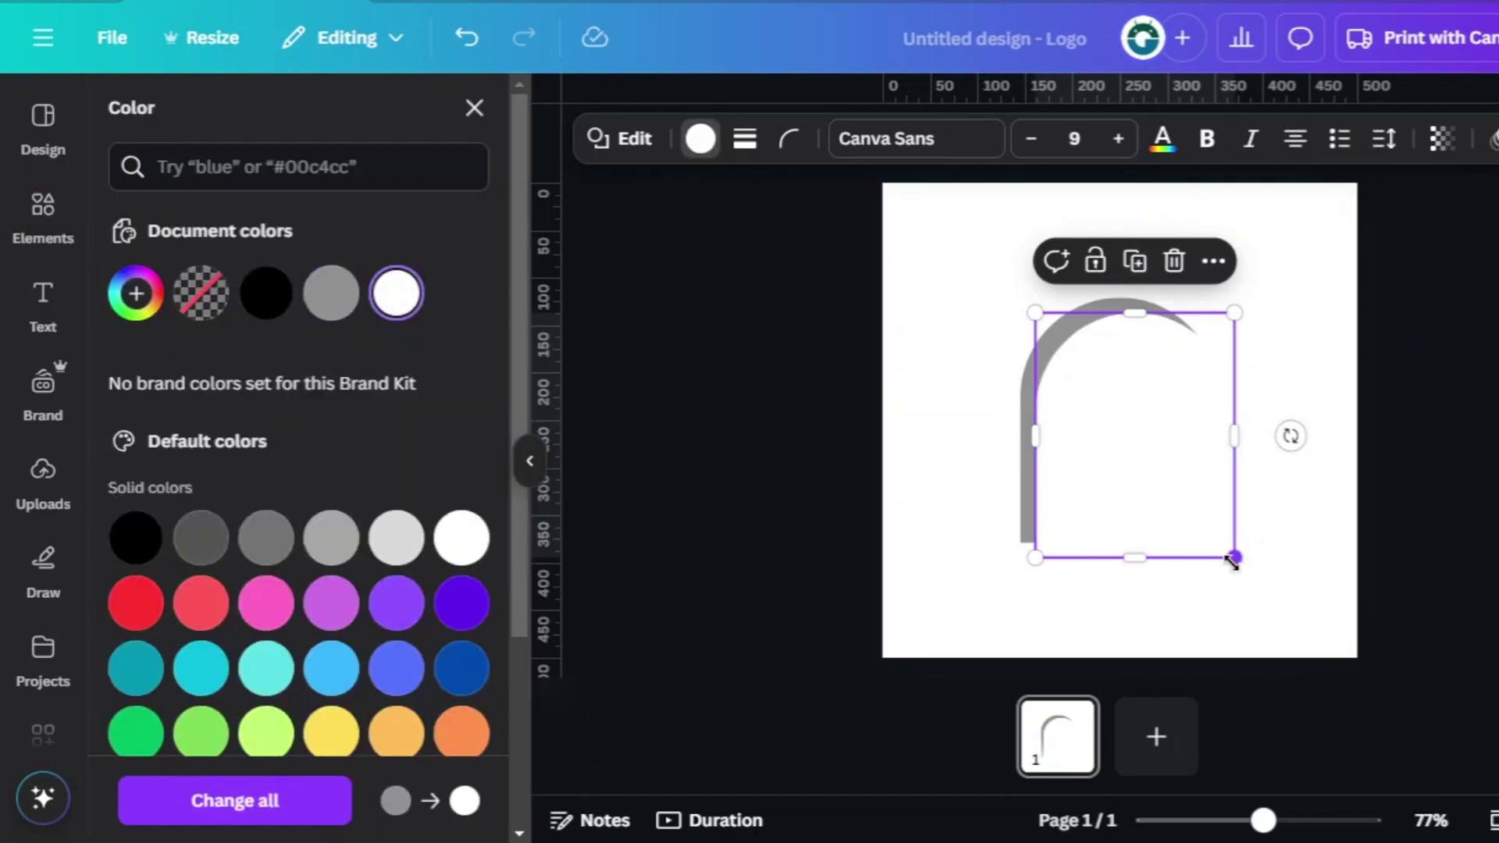
pyautogui.moveTo(1232, 560); pyautogui.dragTo(1131, 515)
pyautogui.moveTo(1124, 441); pyautogui.dragTo(1121, 348)
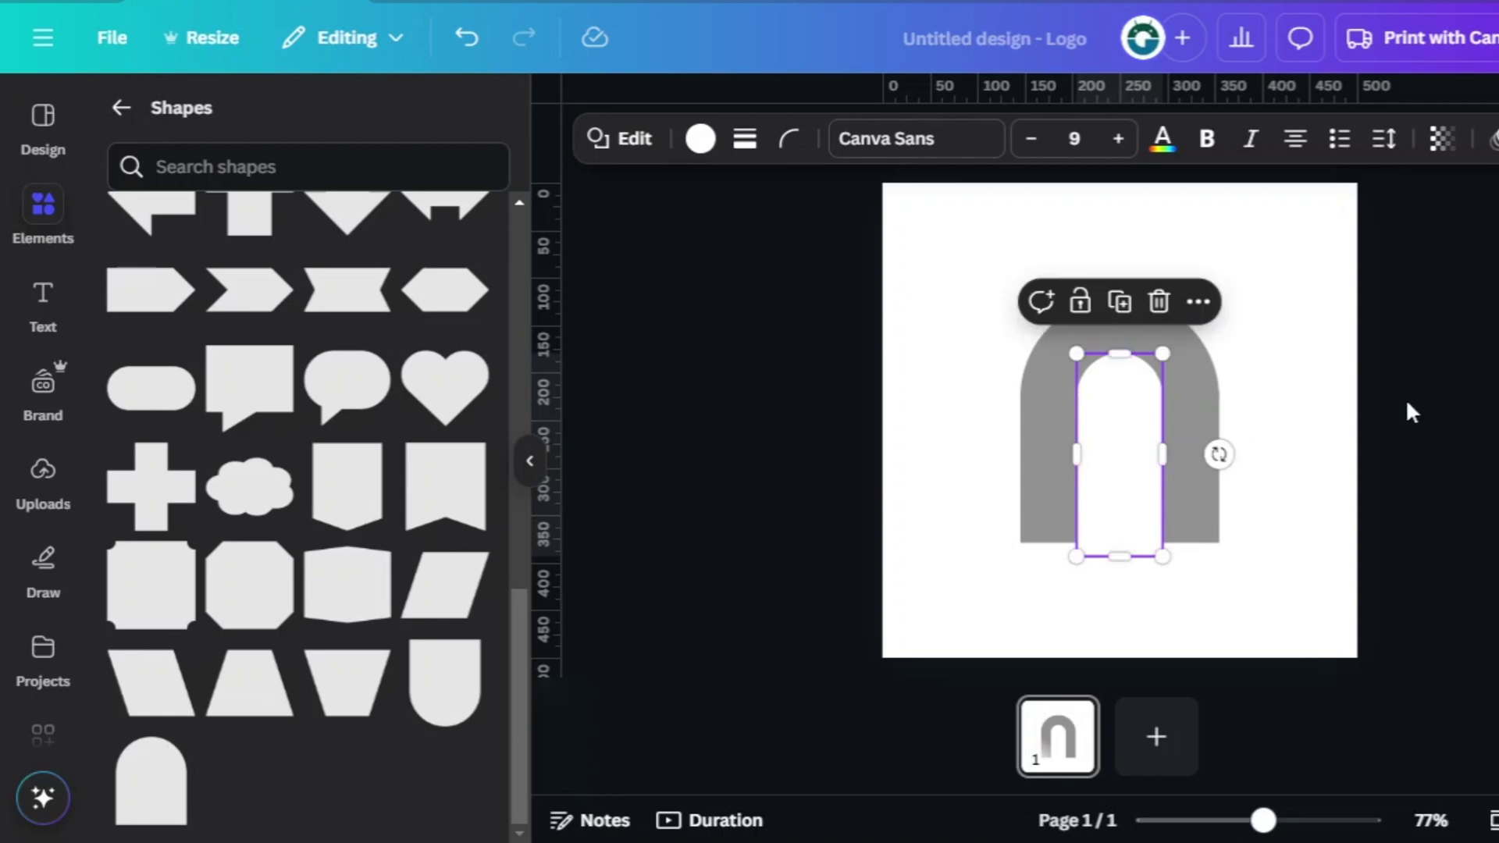
pyautogui.click(1407, 398)
# - Add a white square and resize it to cover the lower end of the n's left leg
pyautogui.scroll(8, 445, 528)
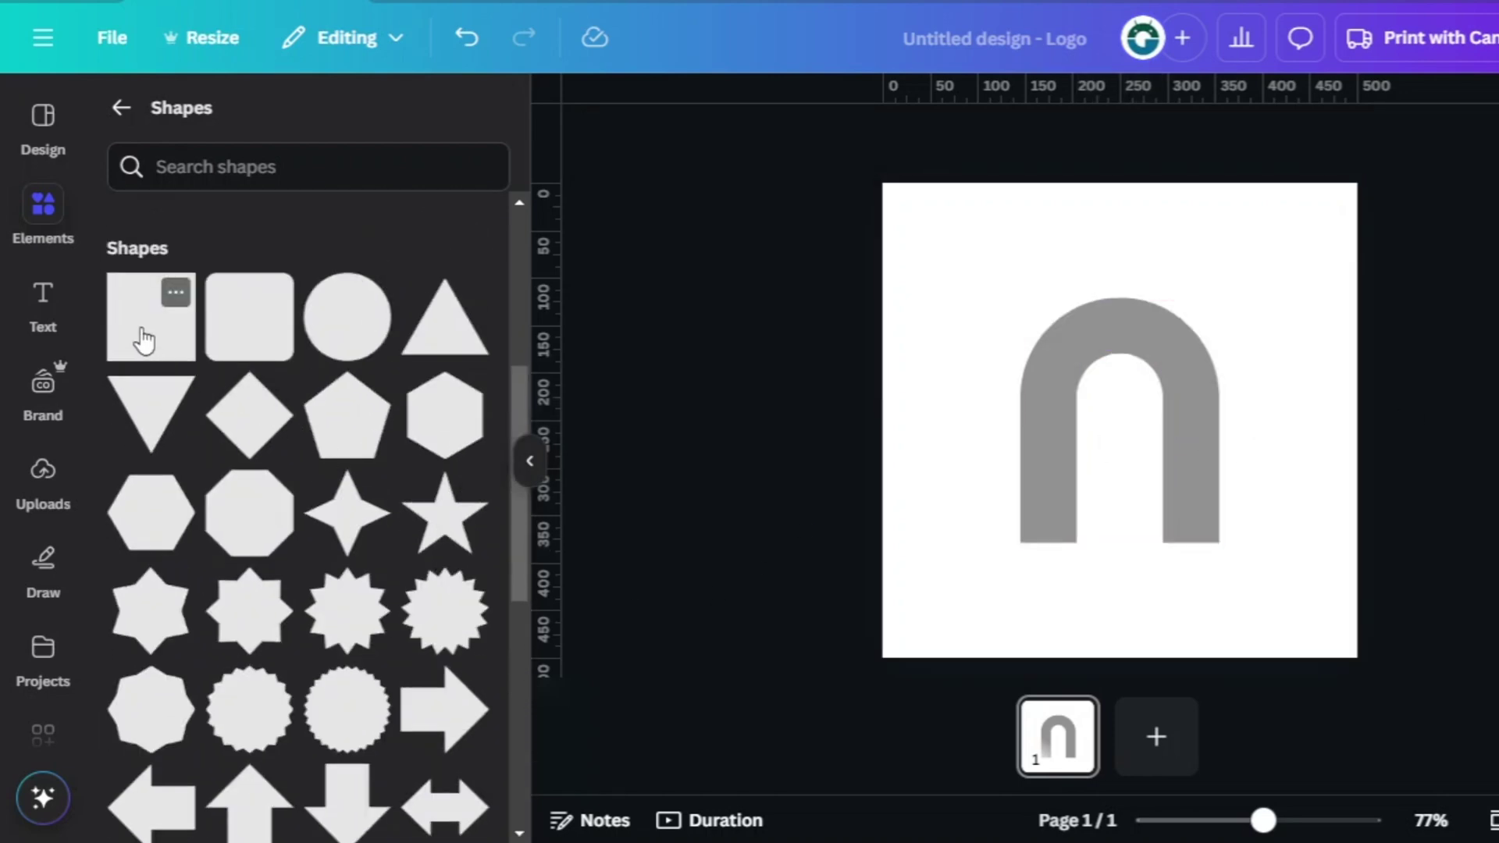
pyautogui.click(143, 340)
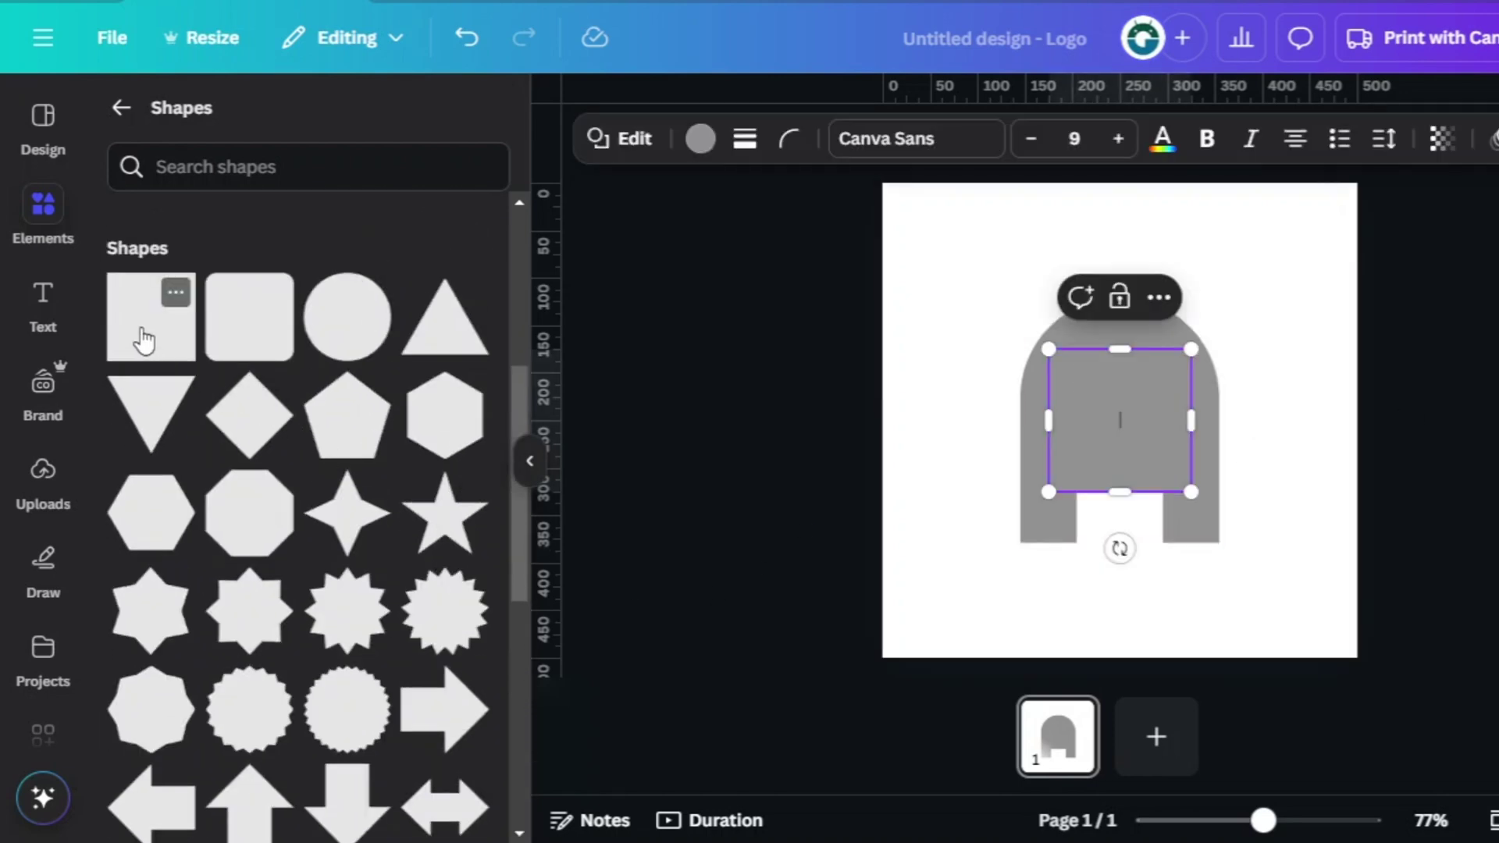
pyautogui.click(701, 141)
pyautogui.click(397, 301)
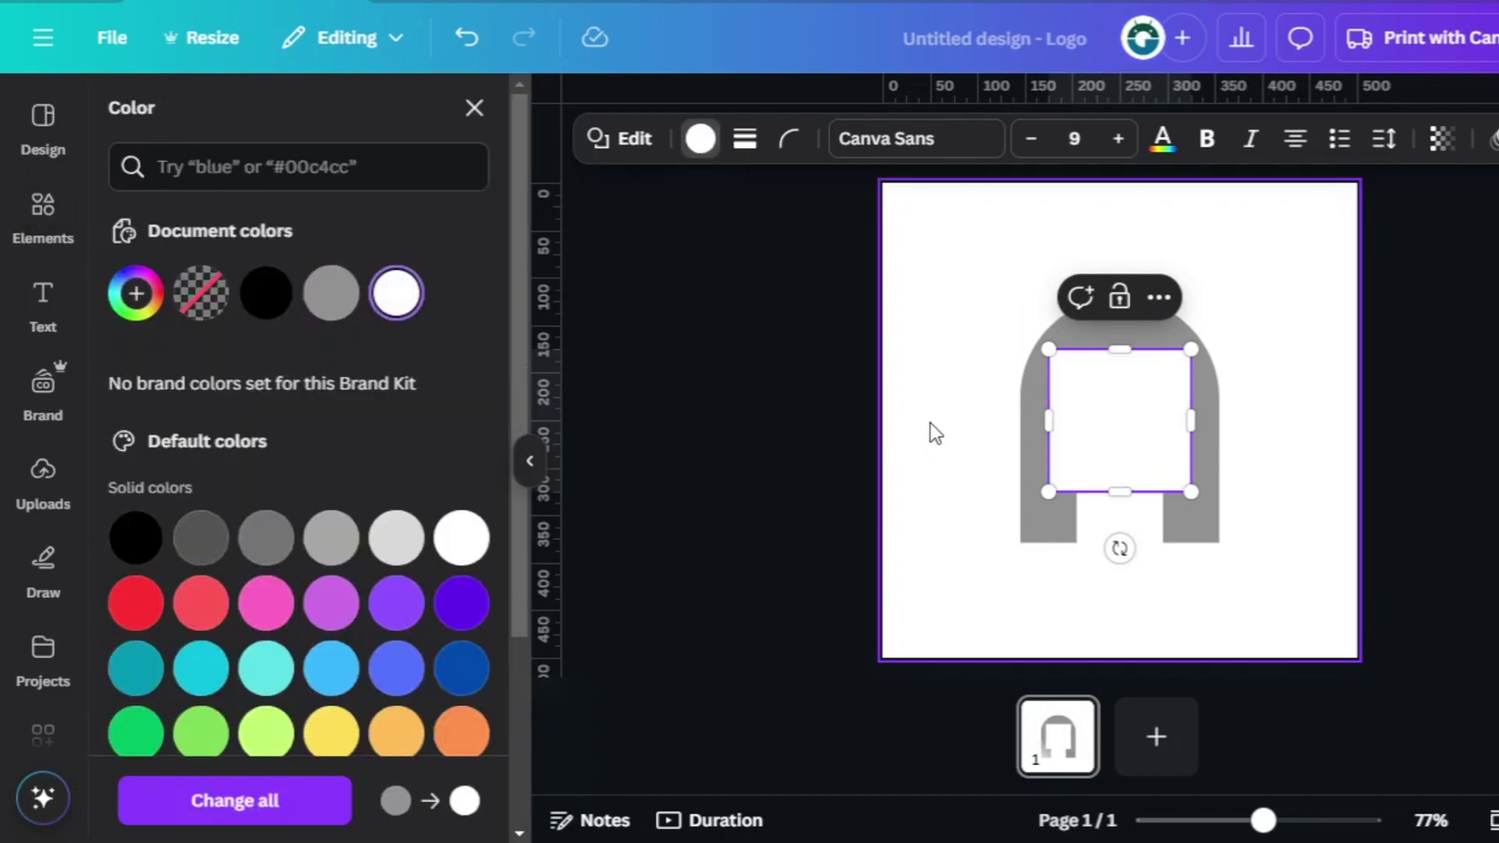
pyautogui.moveTo(1103, 430); pyautogui.dragTo(1096, 543)
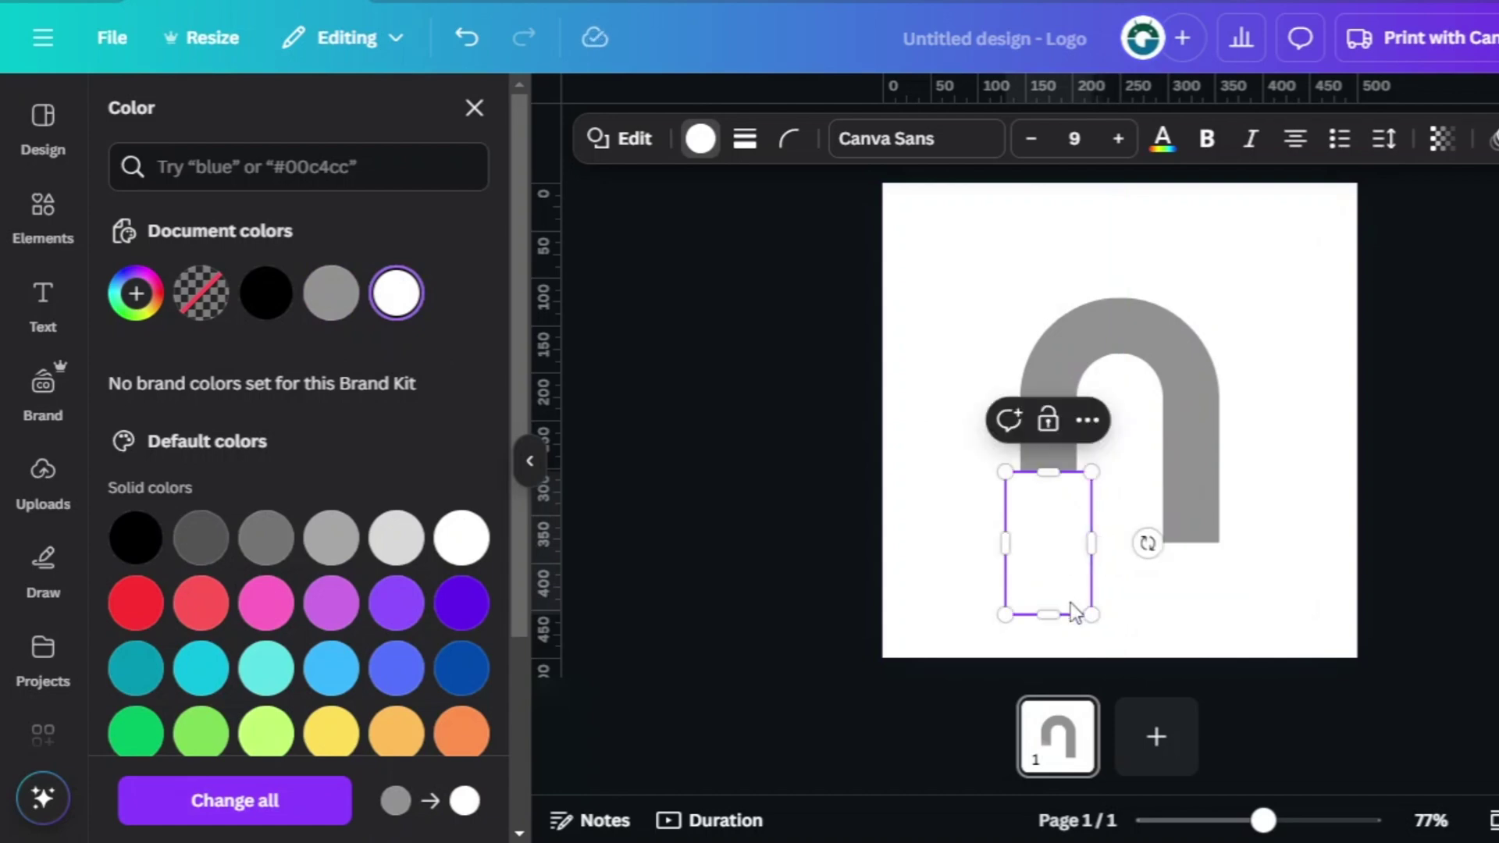
pyautogui.moveTo(1056, 605); pyautogui.dragTo(1050, 552)
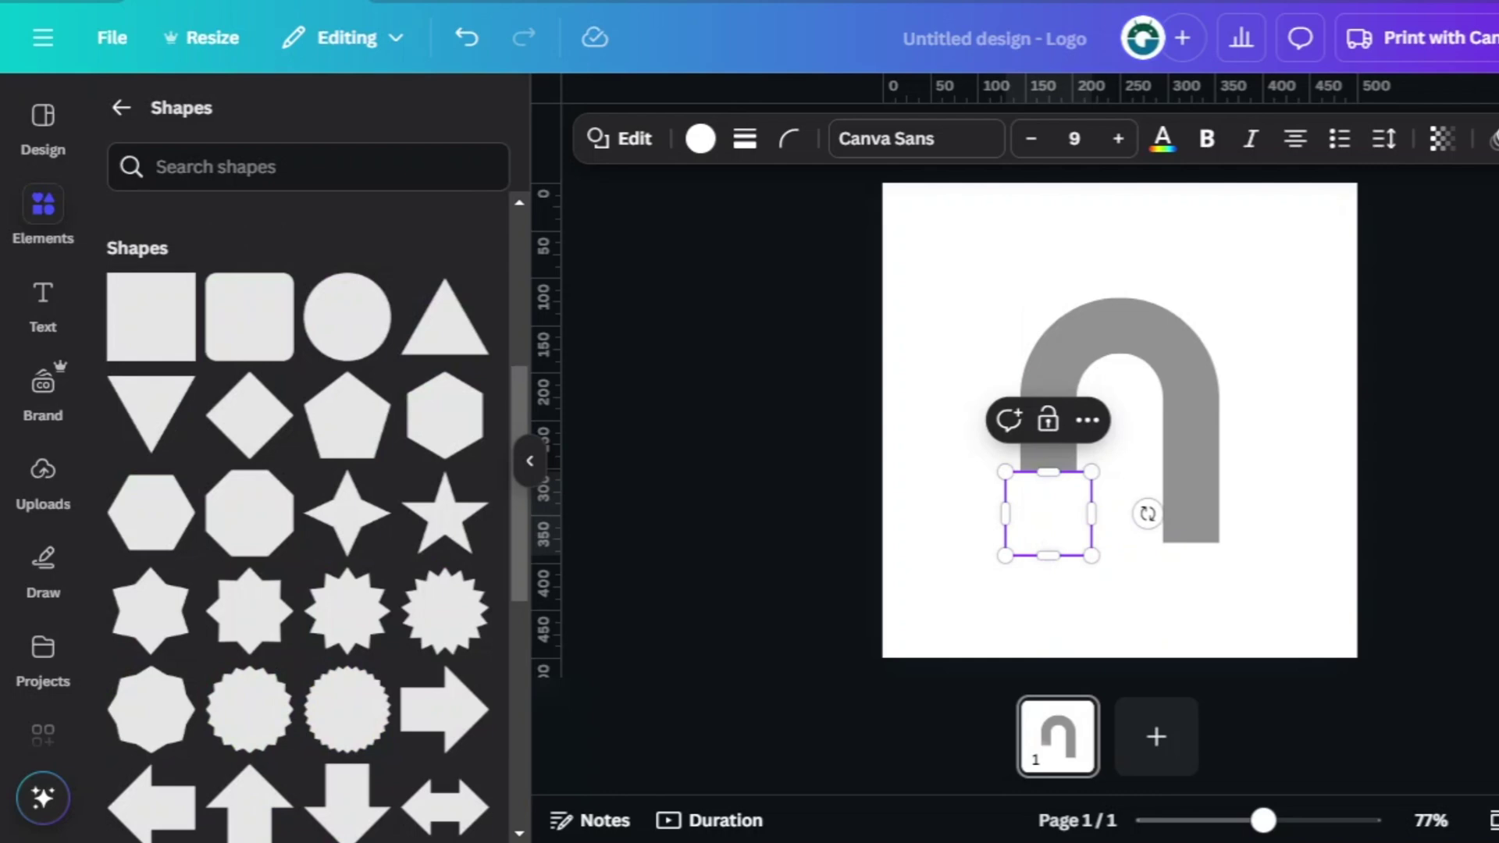
pyautogui.press('Escape')
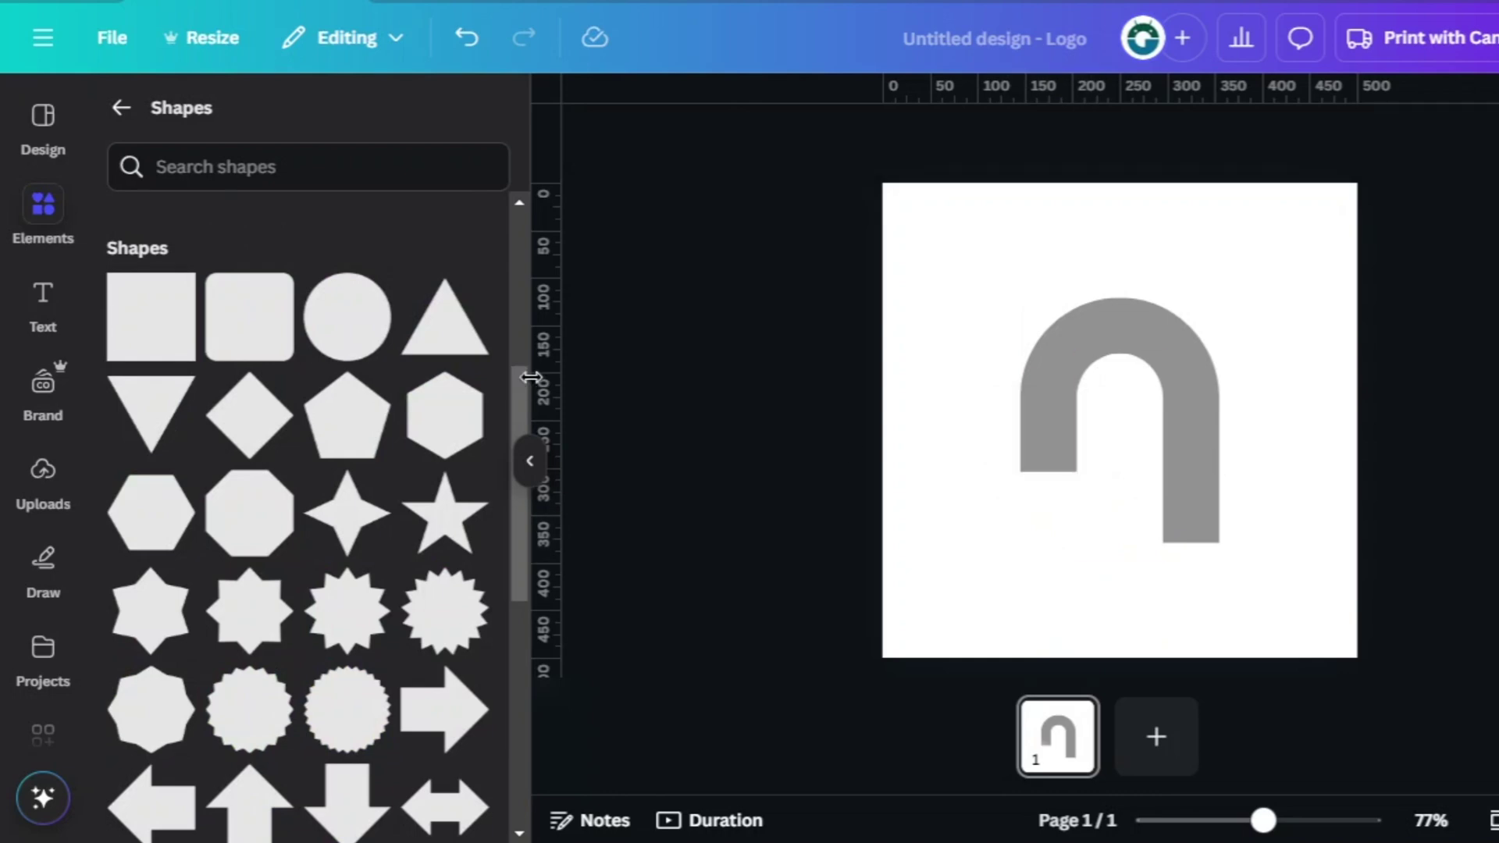
# - Add a circle, shrink it to the leg's width and place it under the shortened left leg, level with the right leg's base
pyautogui.click(349, 341)
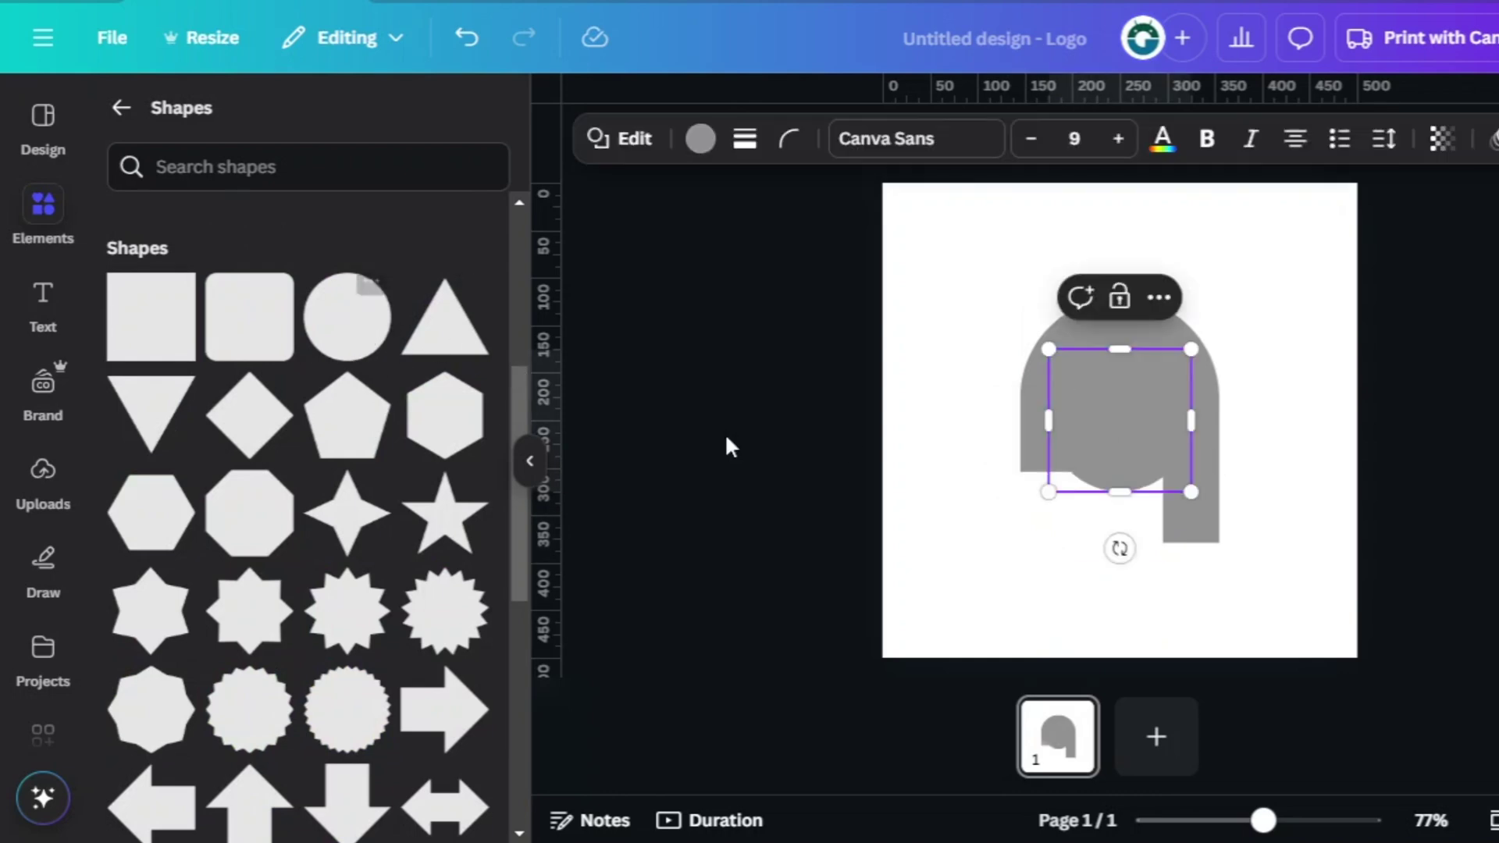
pyautogui.moveTo(1149, 414); pyautogui.dragTo(1104, 520)
pyautogui.moveTo(1006, 597); pyautogui.dragTo(1021, 583)
pyautogui.moveTo(1156, 577); pyautogui.dragTo(1054, 486)
# - Duplicate the small circle, colour the copy white and place it over the end of the left leg
pyautogui.click(1047, 437)
pyautogui.click(700, 138)
pyautogui.click(395, 290)
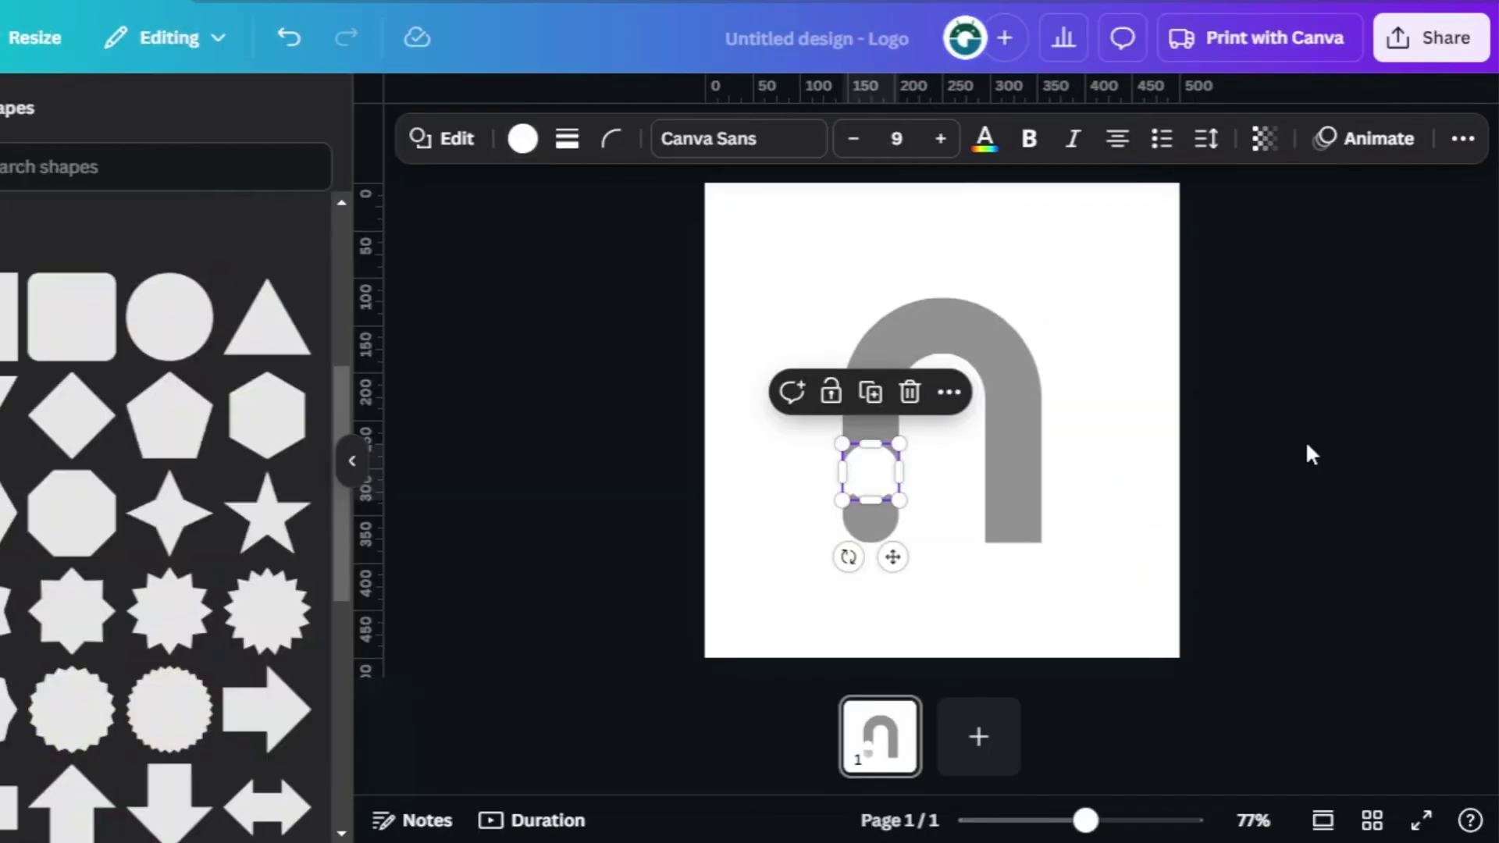
pyautogui.click(1307, 447)
# - Move the white circle's layer directly beneath the grey circle's layer
pyautogui.click(874, 472)
pyautogui.click(1462, 138)
pyautogui.click(1384, 191)
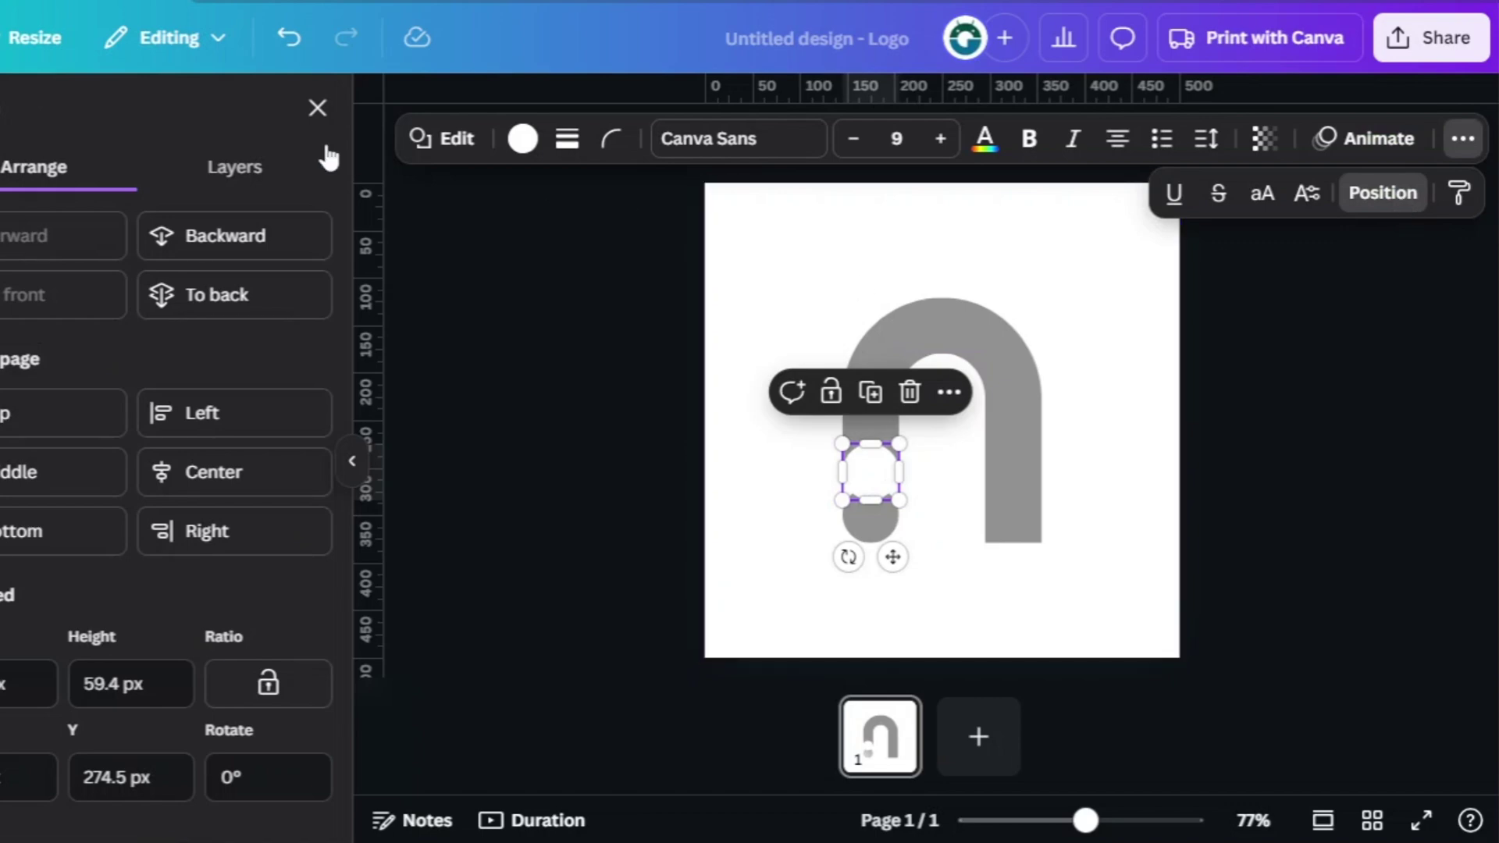
pyautogui.click(280, 170)
pyautogui.moveTo(227, 307); pyautogui.dragTo(241, 425)
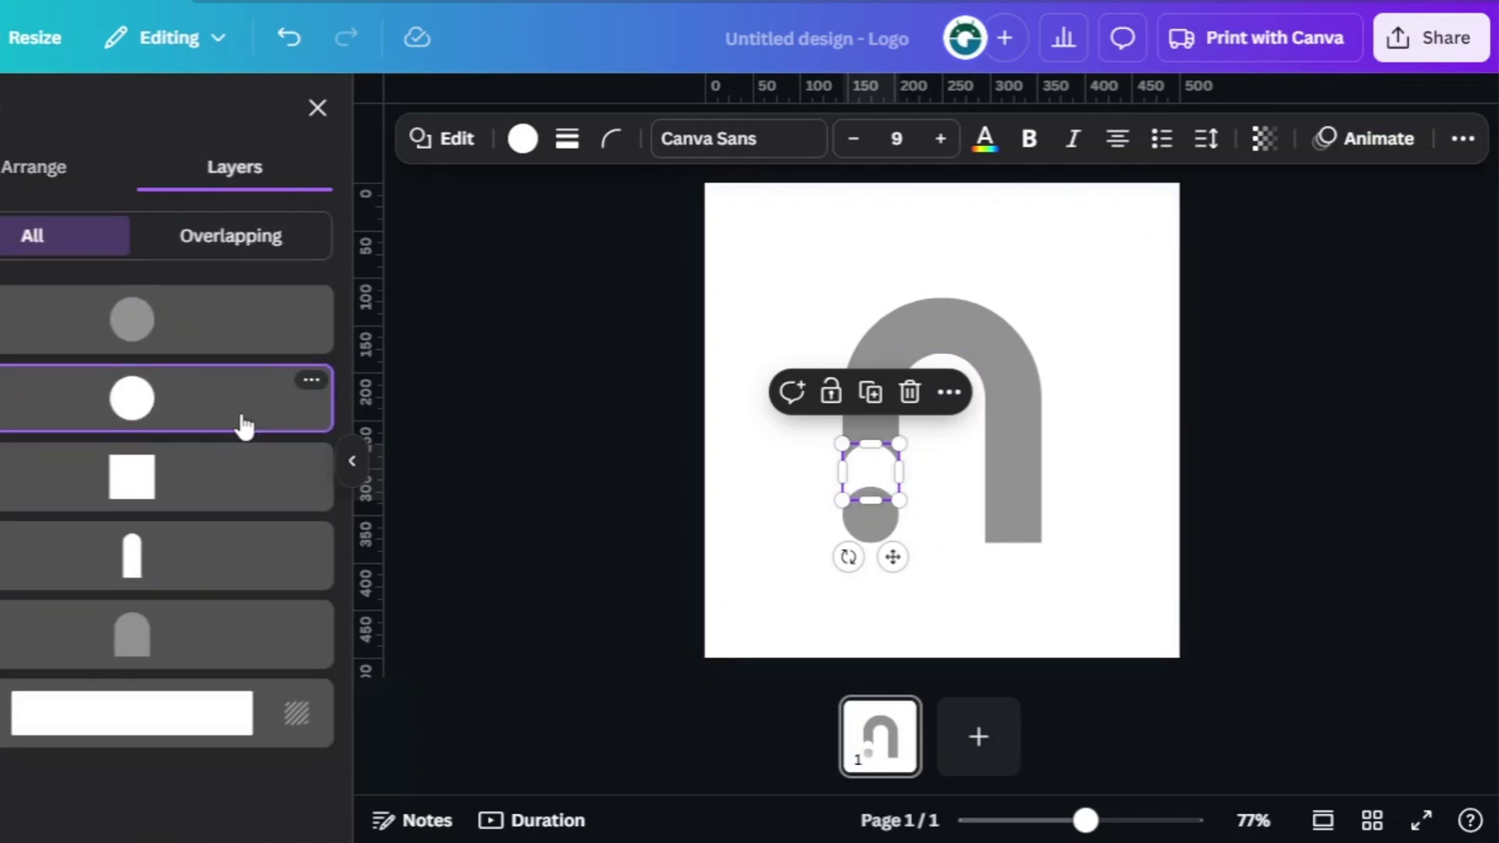
# - Lower the white circle slightly over the grey one and shift the white square down to lengthen the left leg
pyautogui.click(1224, 459)
pyautogui.moveTo(864, 474); pyautogui.dragTo(864, 484)
pyautogui.click(1462, 138)
pyautogui.click(1385, 191)
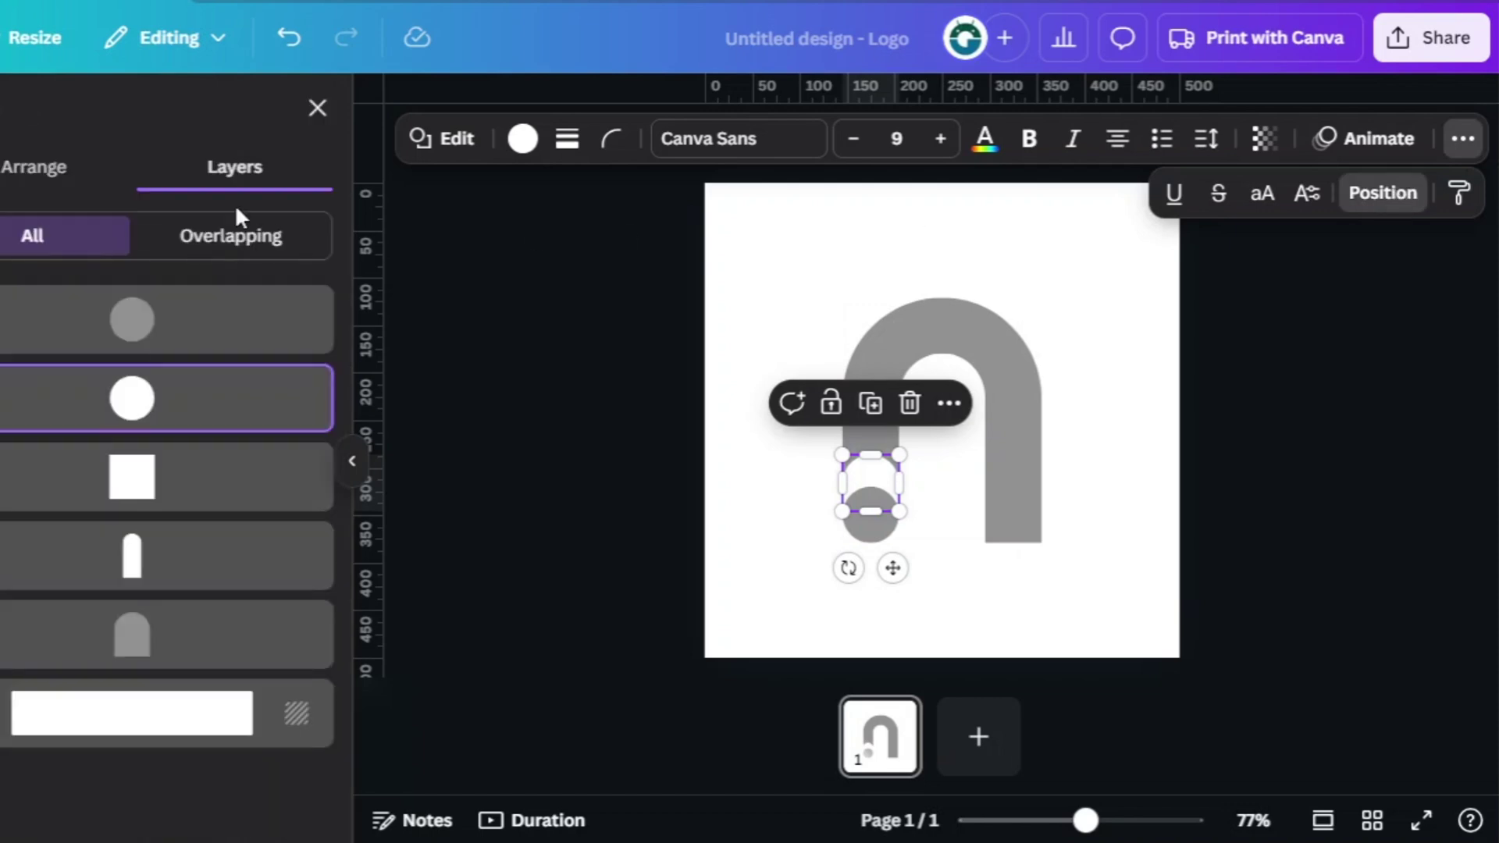
pyautogui.click(234, 477)
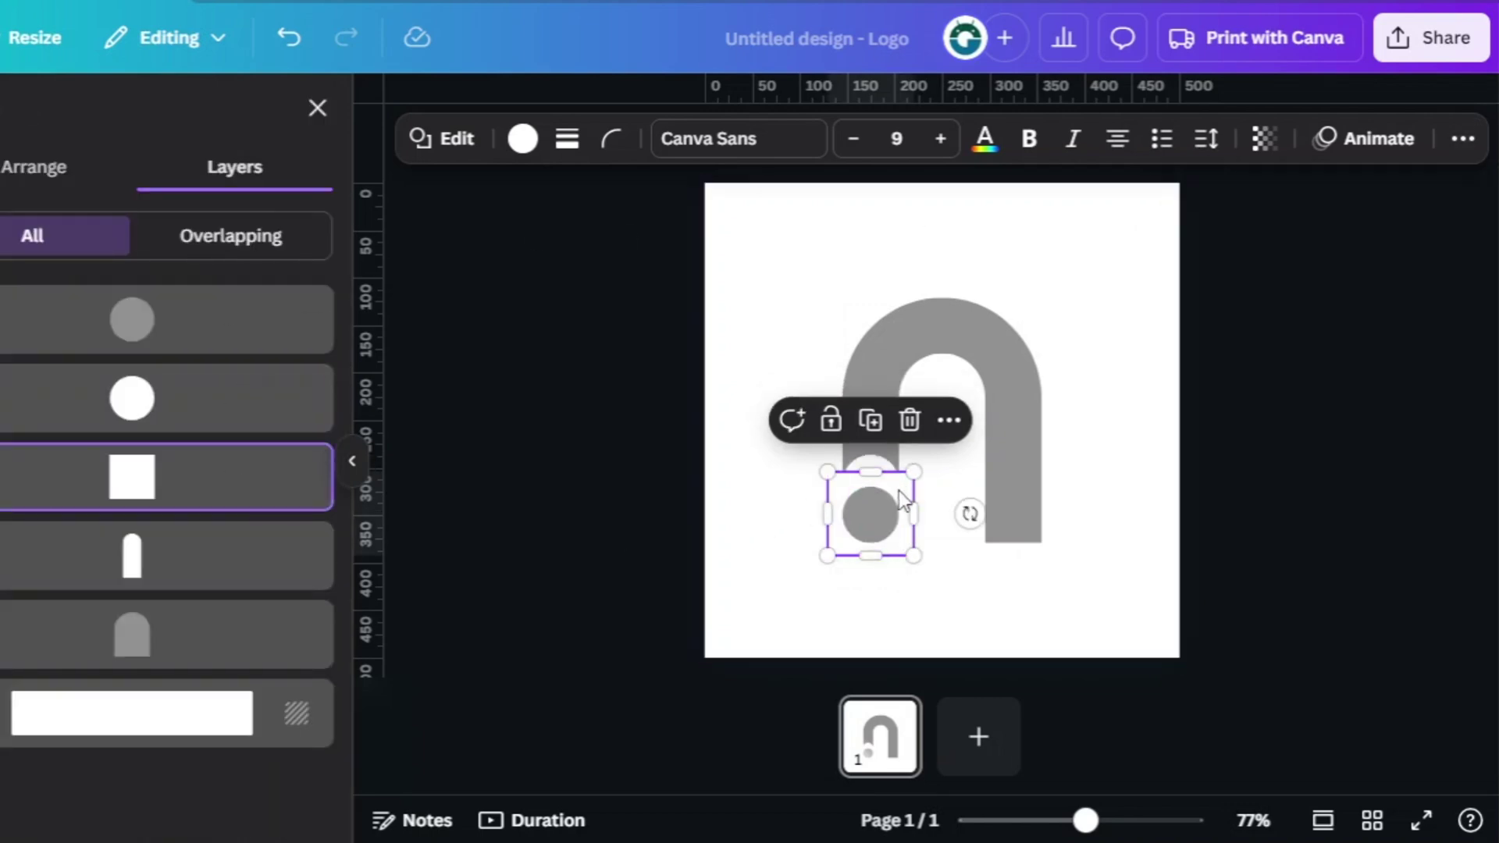
pyautogui.moveTo(897, 490); pyautogui.dragTo(897, 496)
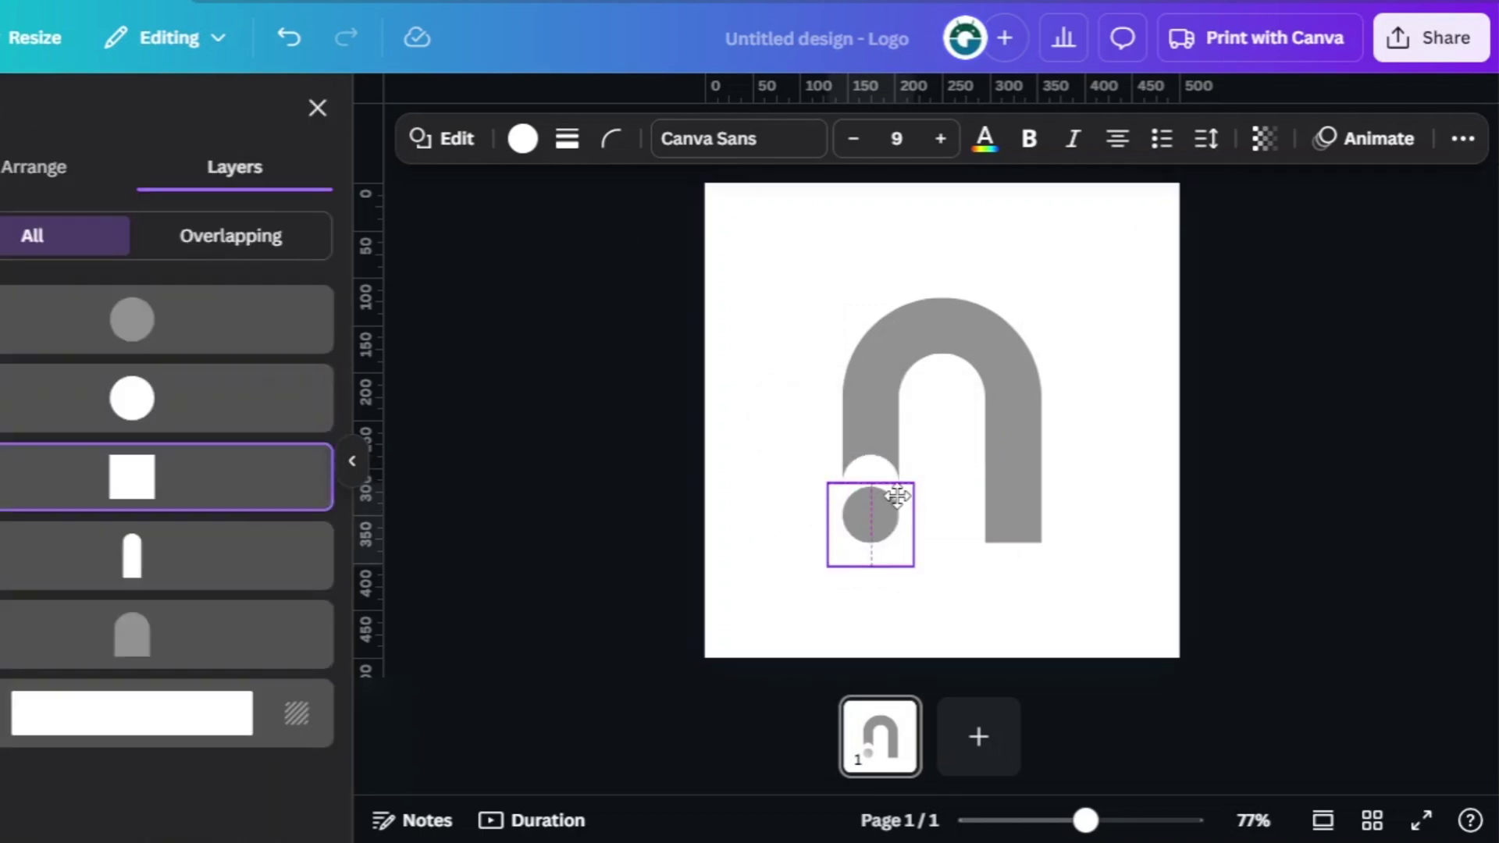
# - Nudge the white circle slightly further down towards the grey circle
pyautogui.click(875, 469)
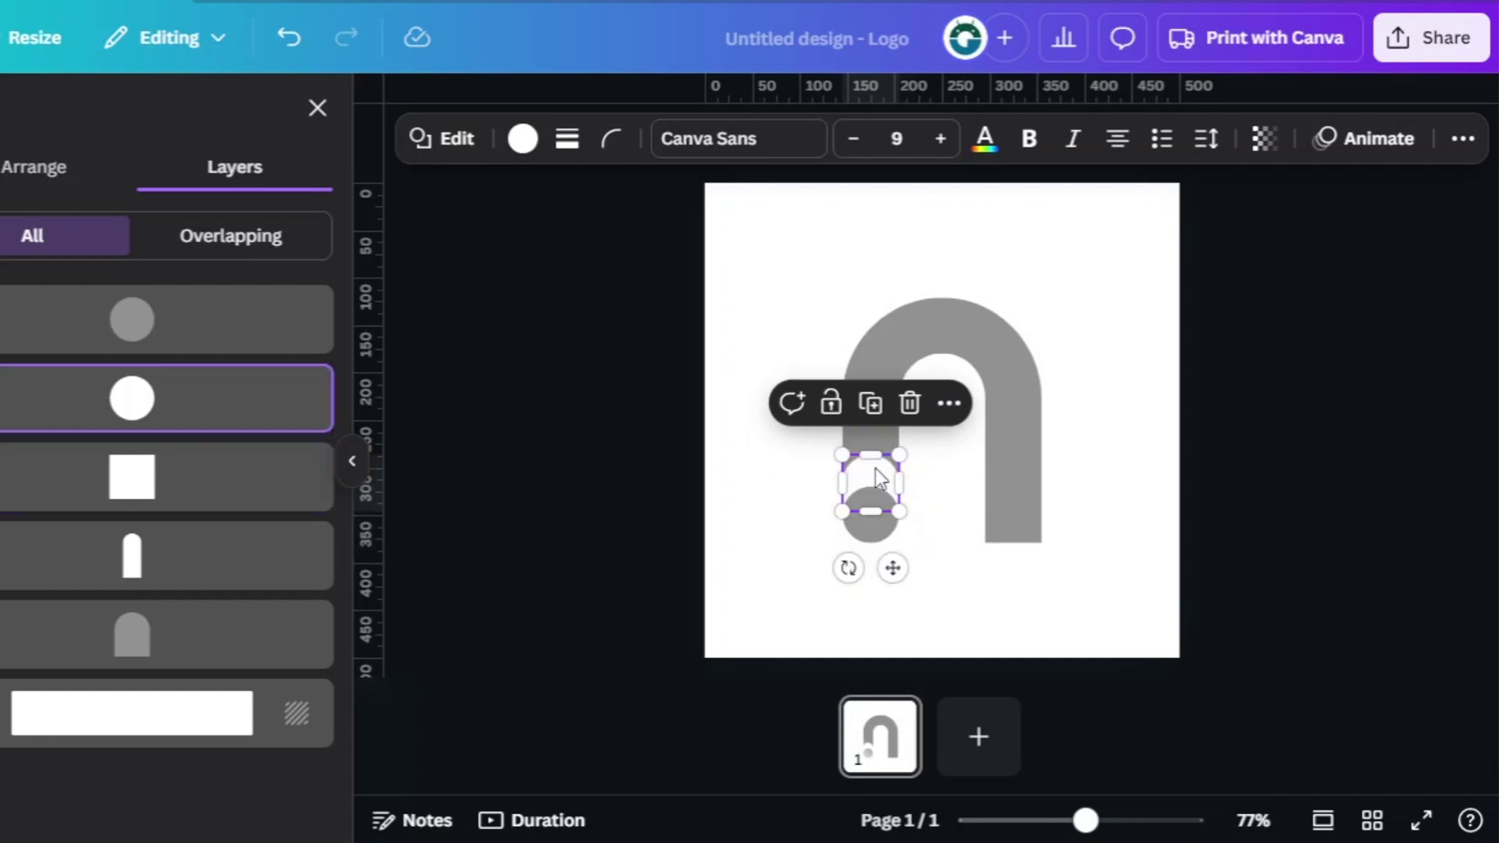
pyautogui.press('Down')
pyautogui.press('Down')
pyautogui.press('Down')
pyautogui.press('Down')
pyautogui.press('Down')
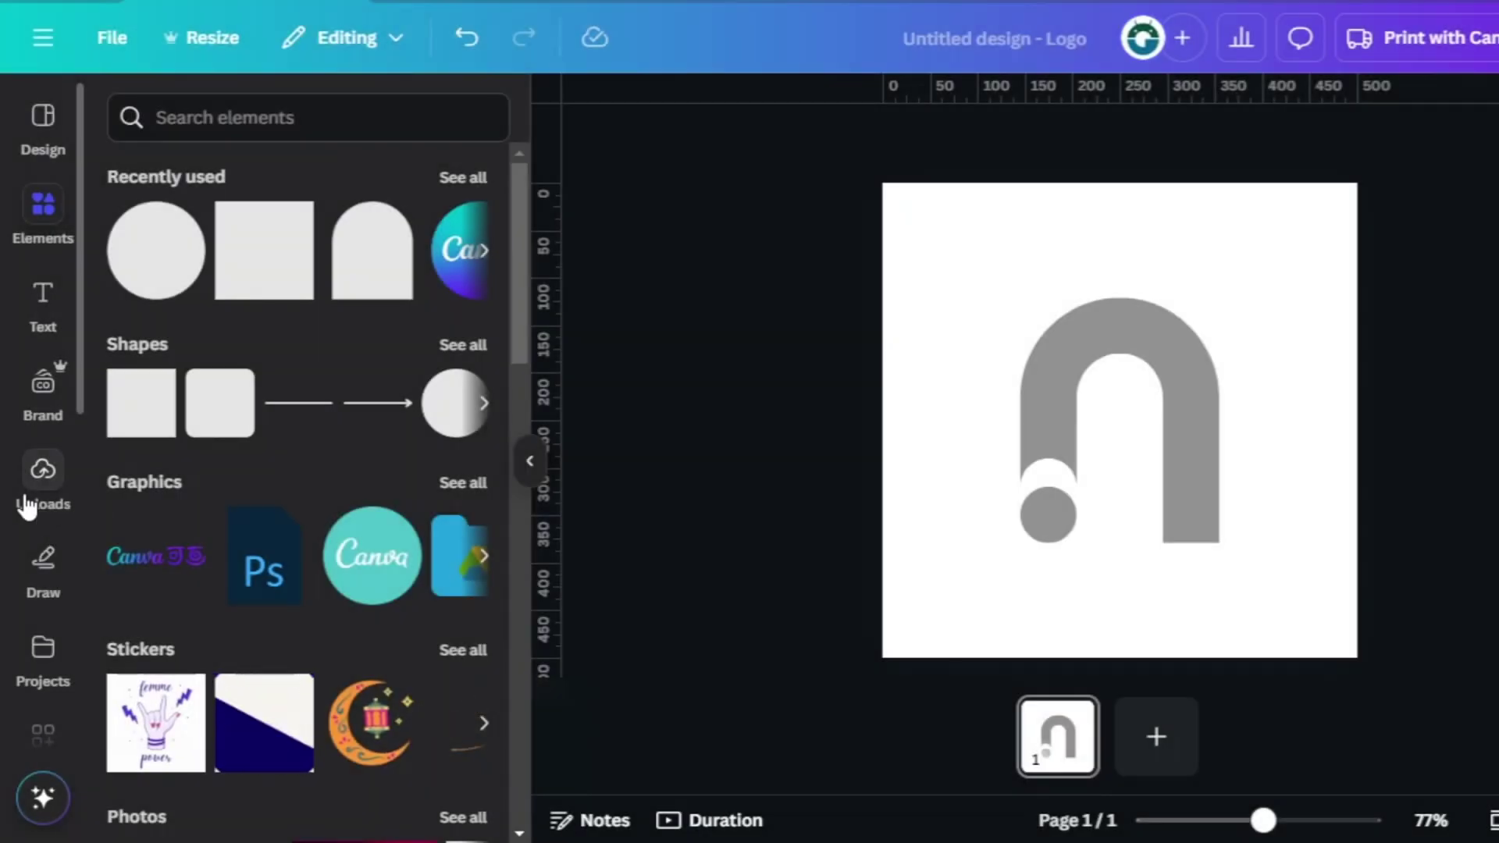
# - Place the uploaded colour palette image on the page and move it beside the n shape
pyautogui.click(28, 504)
pyautogui.click(152, 669)
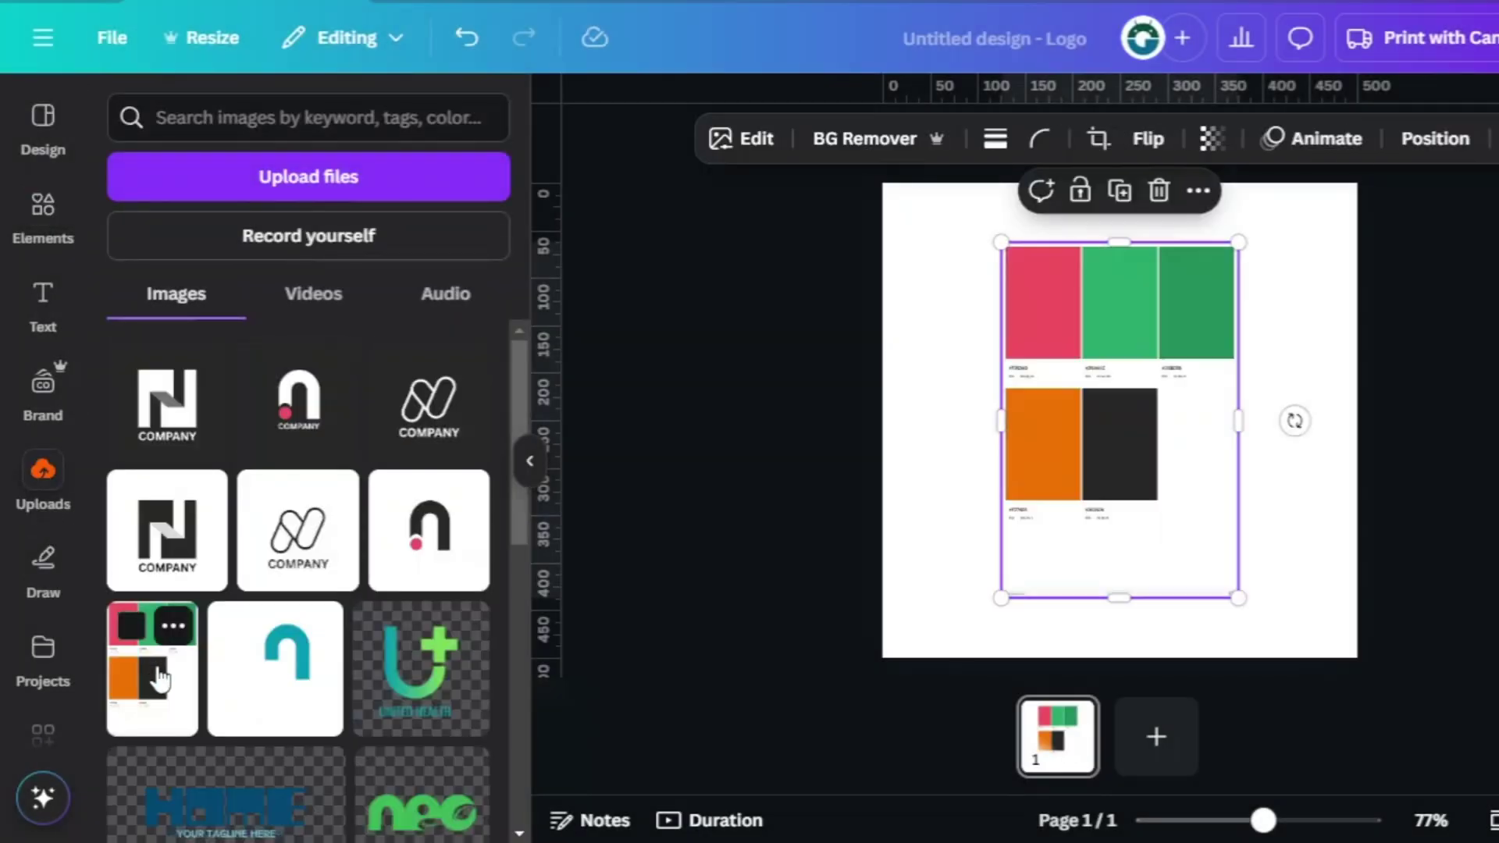
pyautogui.moveTo(1012, 341); pyautogui.dragTo(1292, 366)
# - Recolour the grey arch with the near-black colour from the palette image
pyautogui.click(1065, 410)
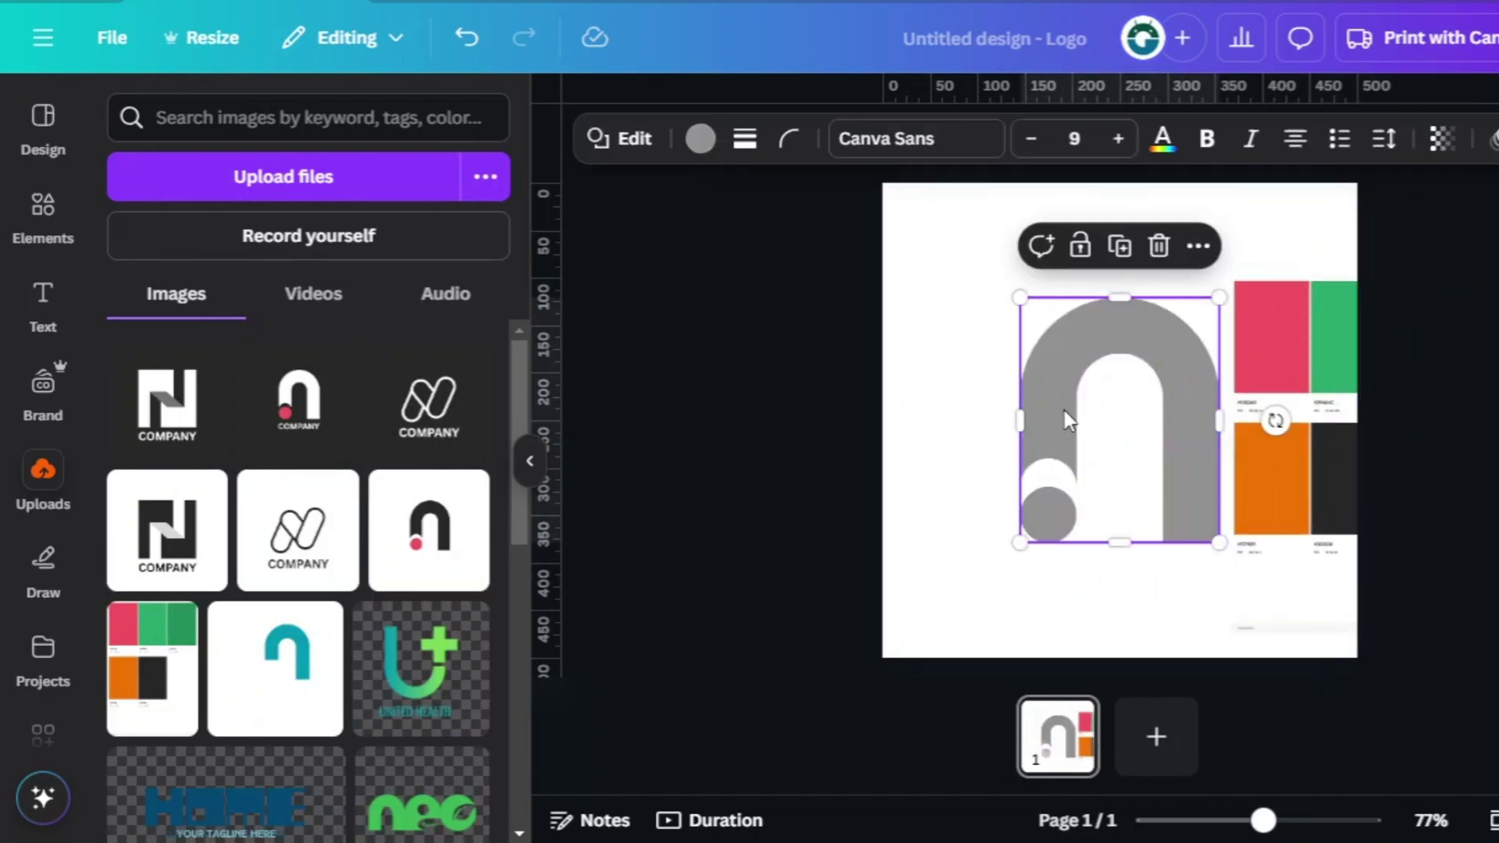
pyautogui.click(701, 139)
pyautogui.click(329, 506)
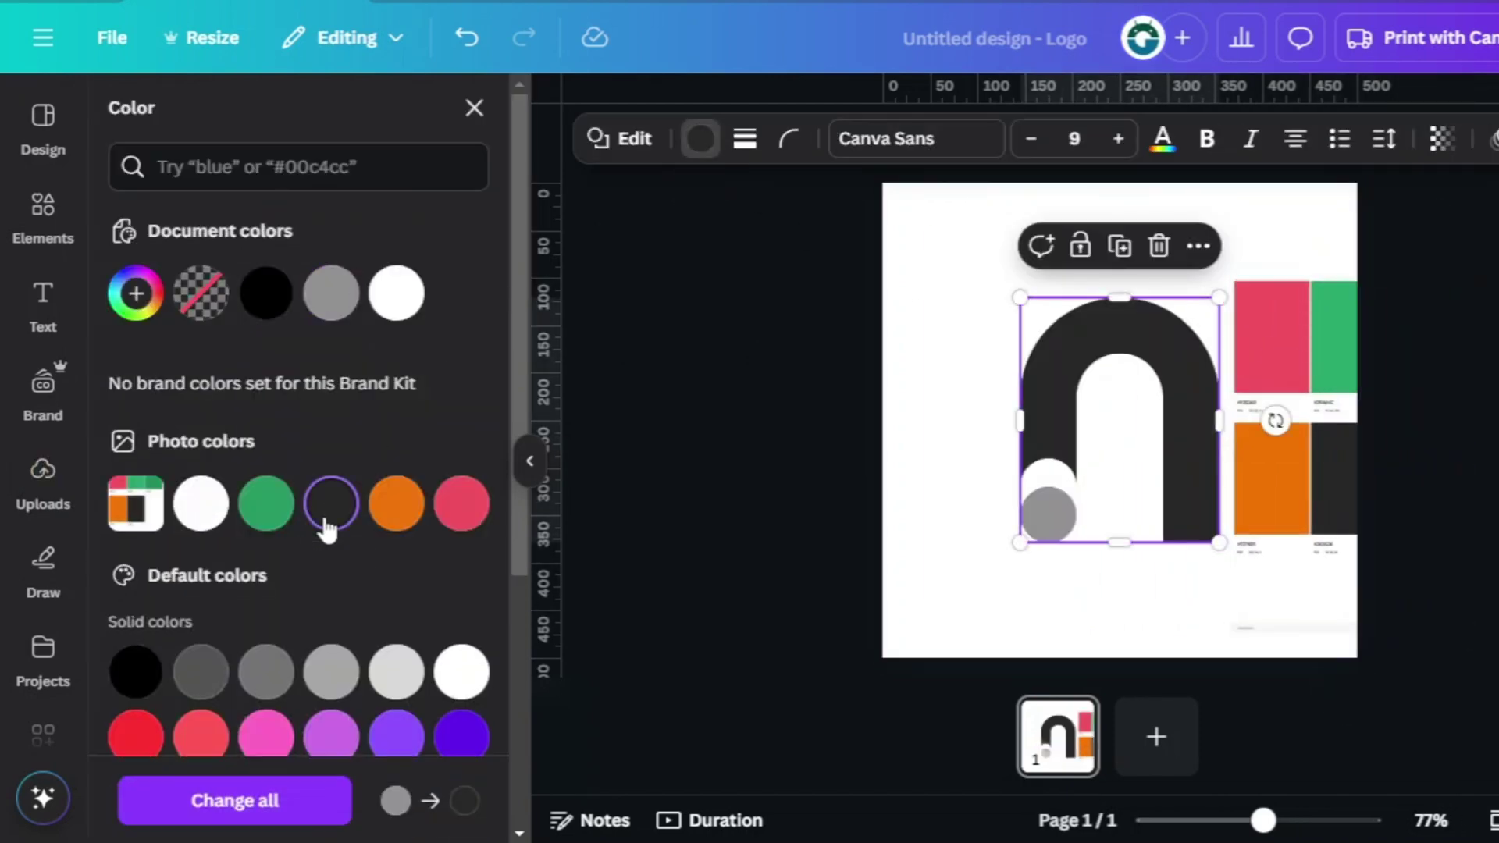
# - Recolour the small grey circle with the pinkish-red colour from the palette image
pyautogui.click(1040, 533)
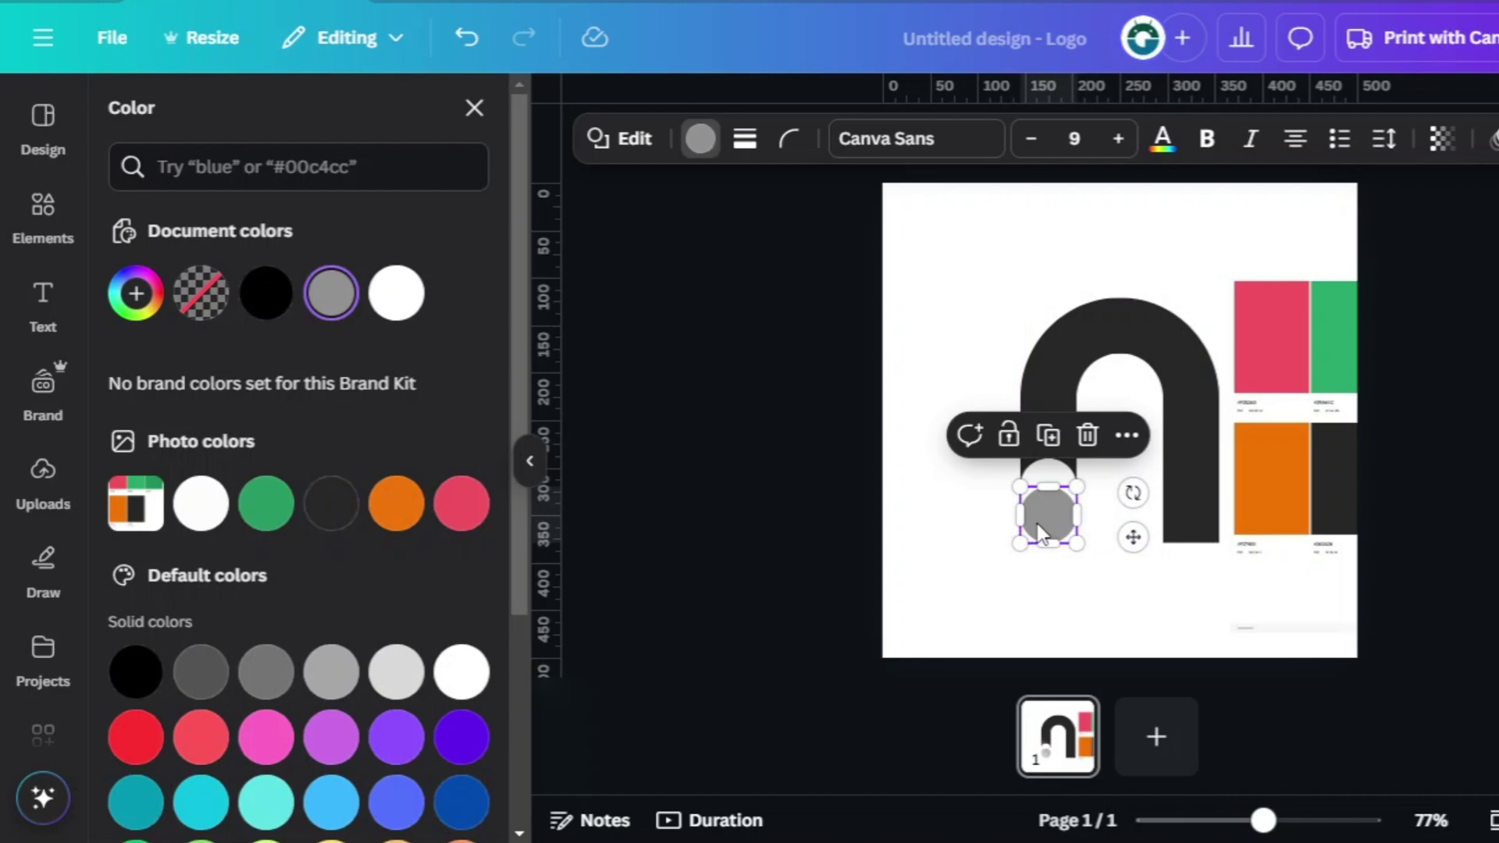
pyautogui.click(478, 522)
pyautogui.click(767, 481)
pyautogui.click(767, 481)
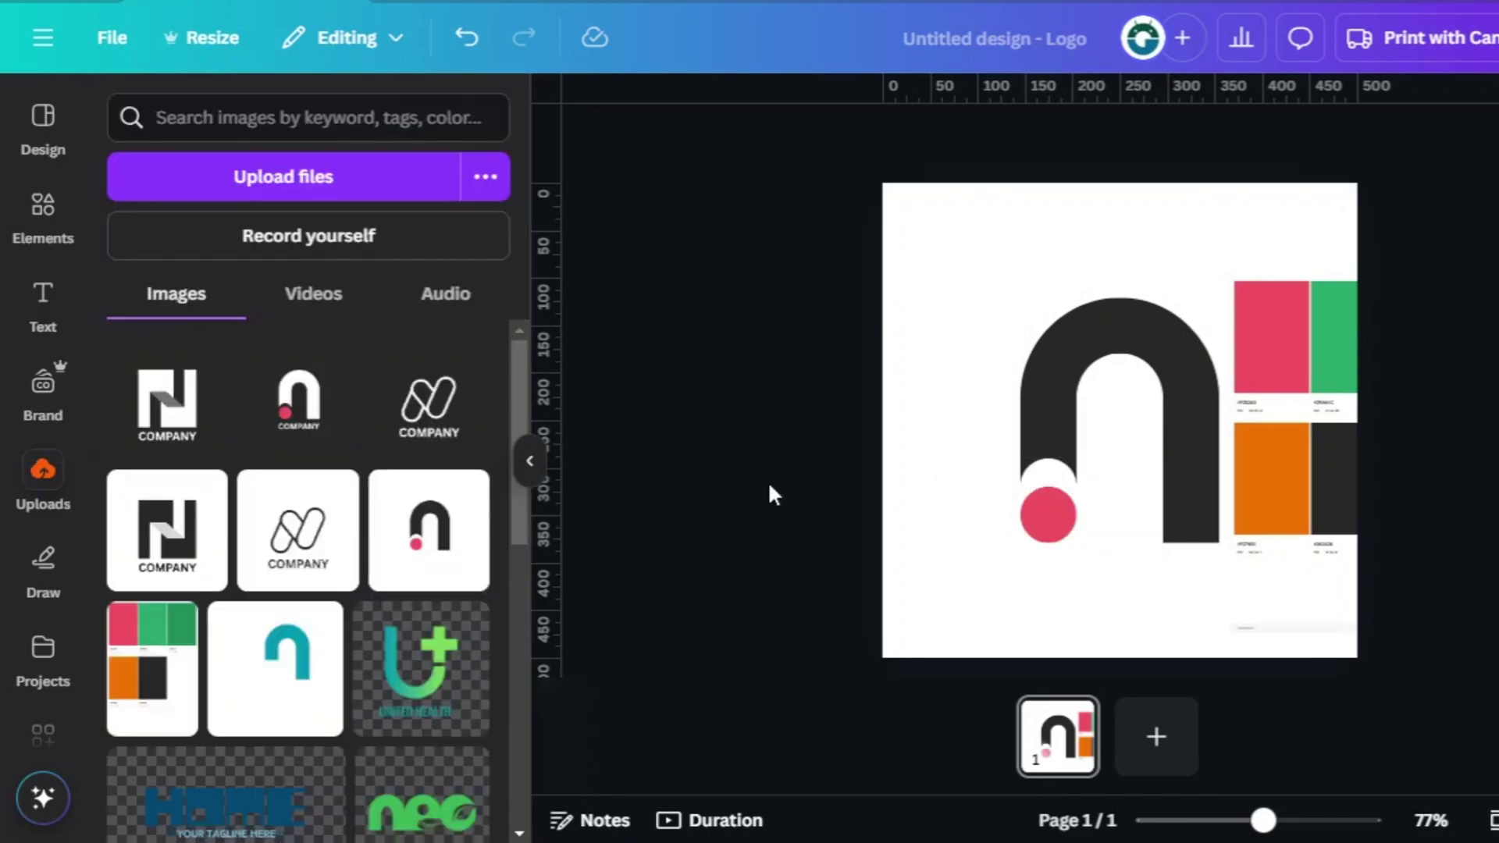
# - Delete the colour palette image from the page
pyautogui.click(1277, 416)
pyautogui.moveTo(1278, 416); pyautogui.dragTo(1334, 417)
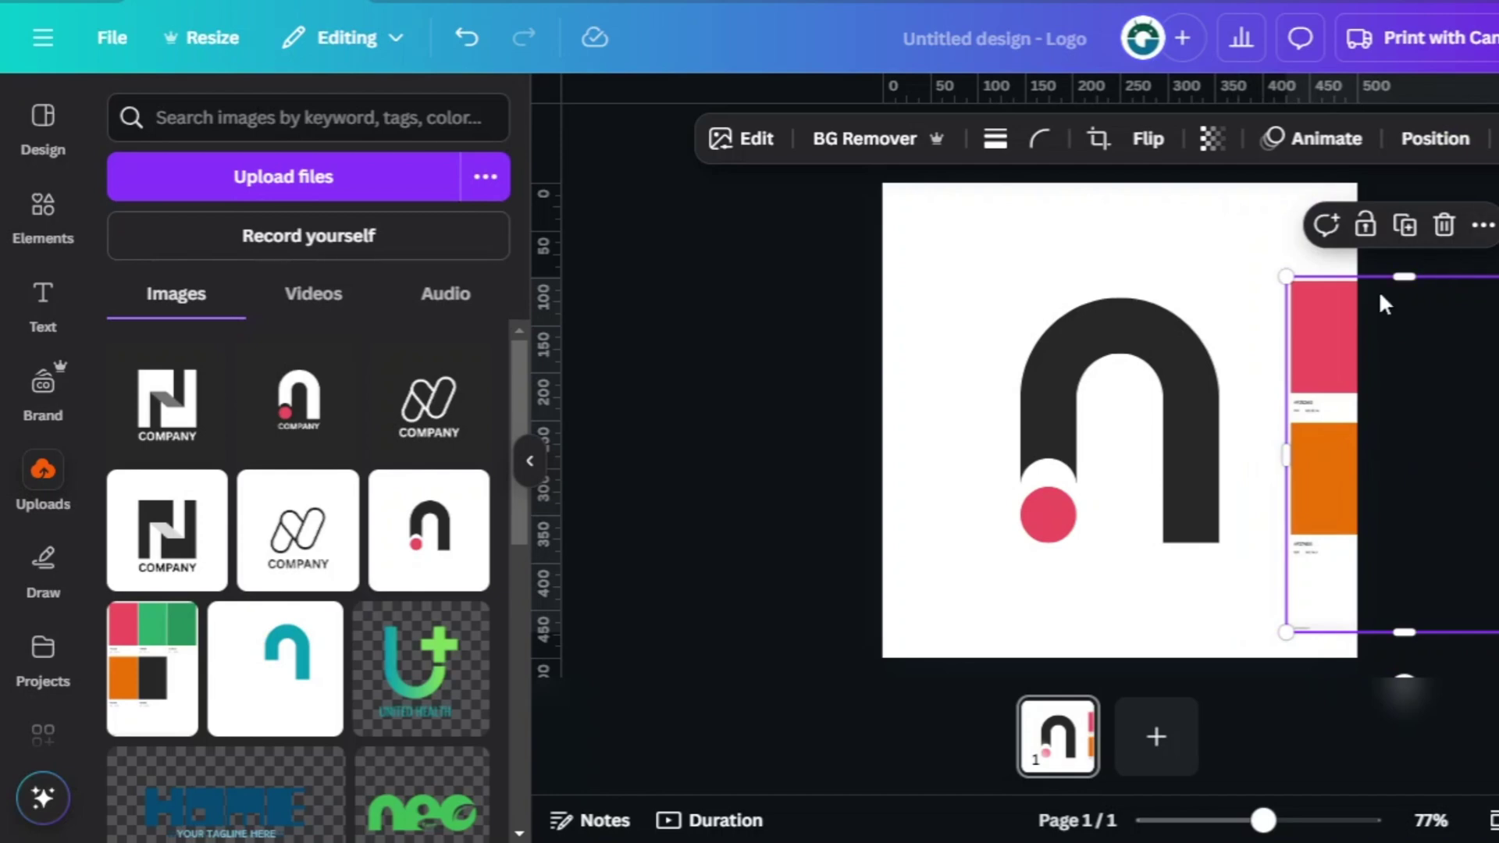
pyautogui.click(1444, 226)
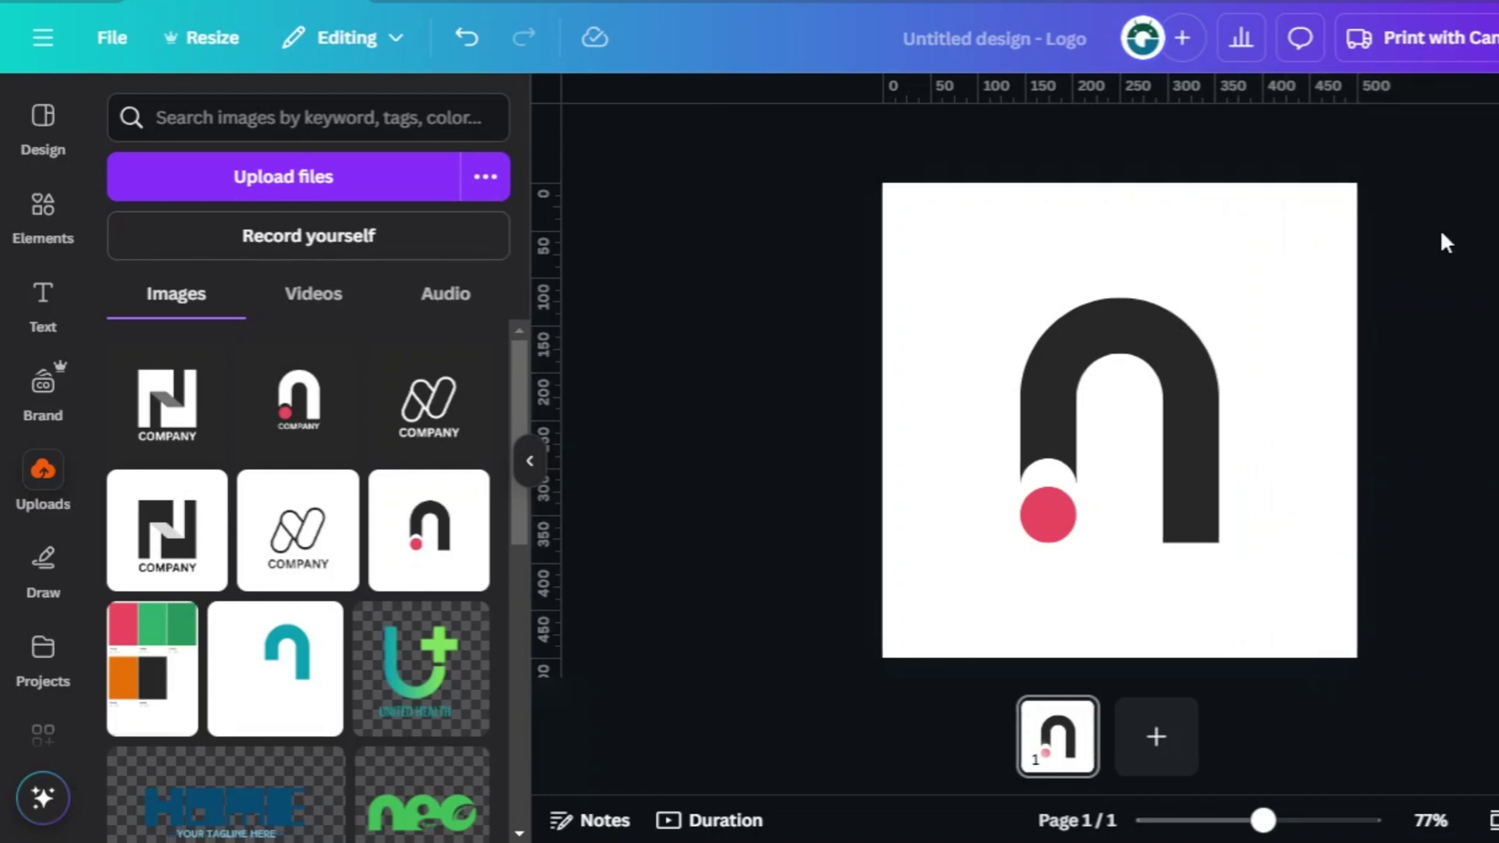
# - Enlarge the white circle slightly and realign it with the red dot to form an even curved gap above it
pyautogui.click(1062, 502)
pyautogui.moveTo(1019, 516); pyautogui.dragTo(1046, 478)
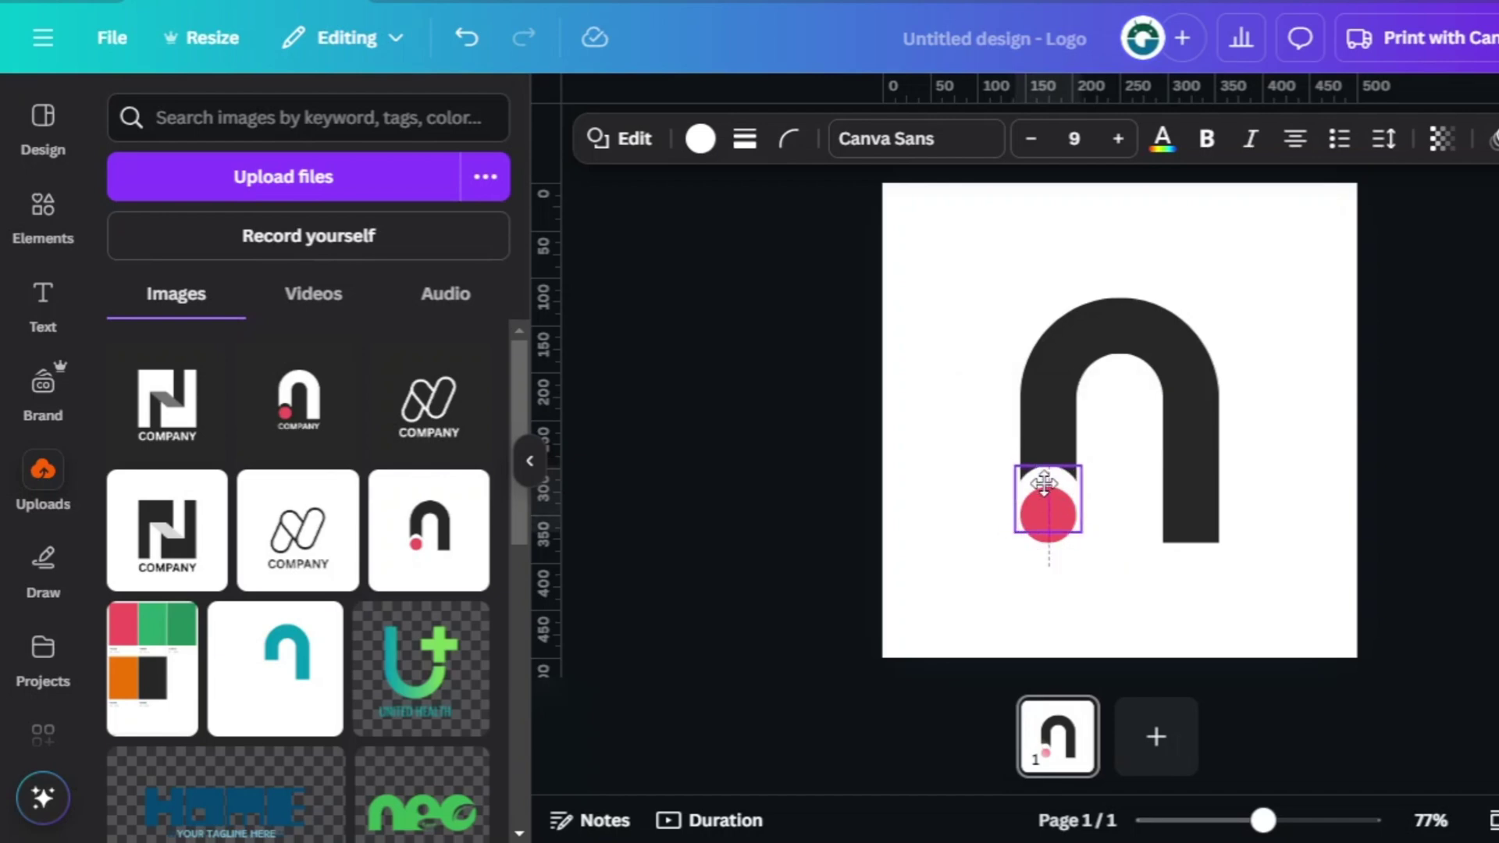
pyautogui.click(1400, 433)
# - Group all the logo shapes, scale the group down slightly and move it up on the page
pyautogui.moveTo(830, 268); pyautogui.dragTo(1197, 535)
pyautogui.click(1014, 245)
pyautogui.moveTo(1154, 489); pyautogui.dragTo(1174, 468)
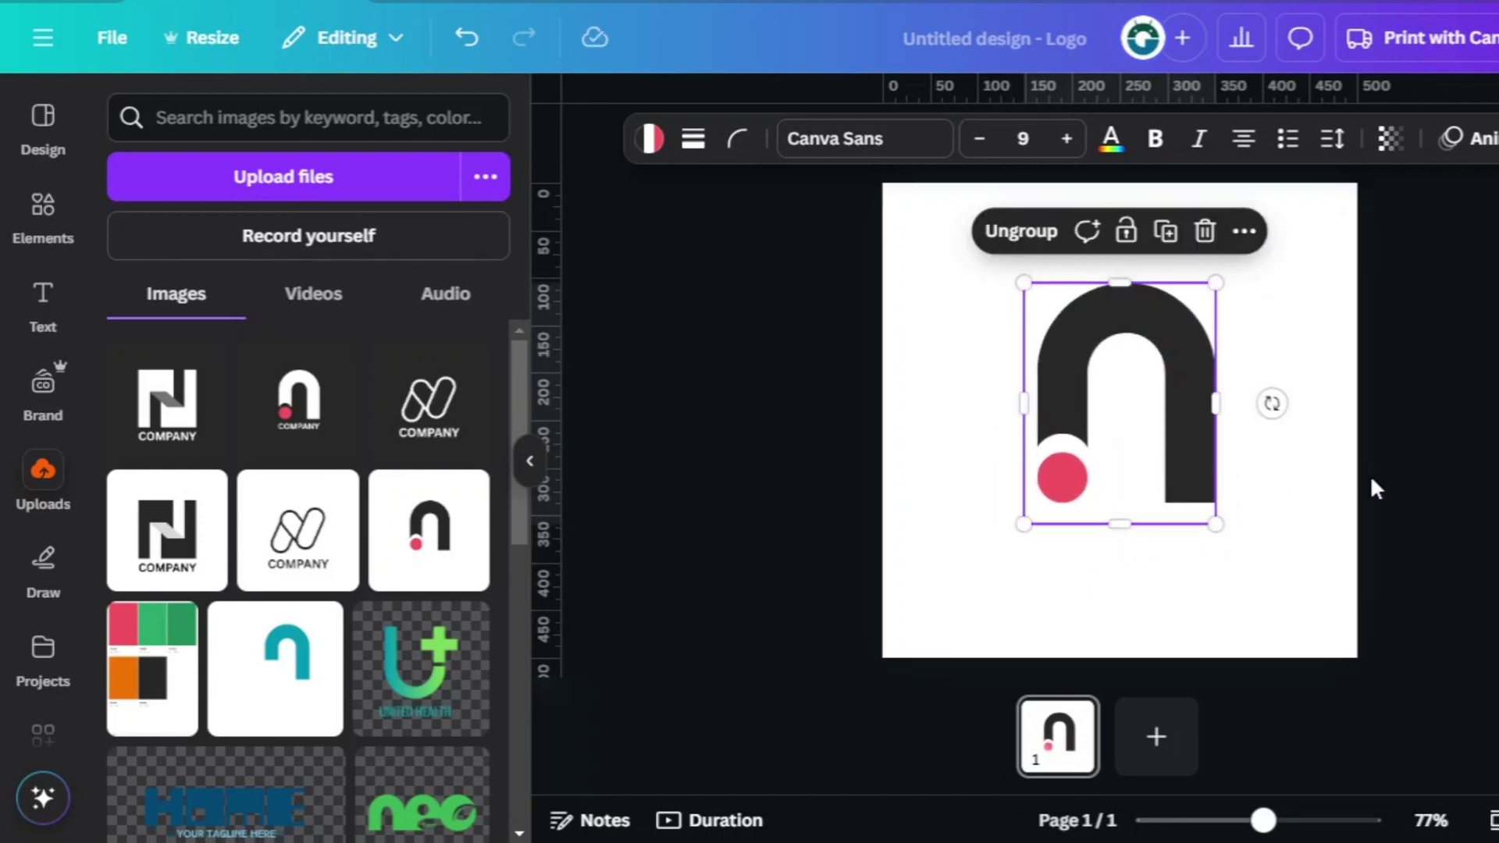
# - Add a heading reading "COMPANY"
pyautogui.click(42, 304)
pyautogui.click(187, 452)
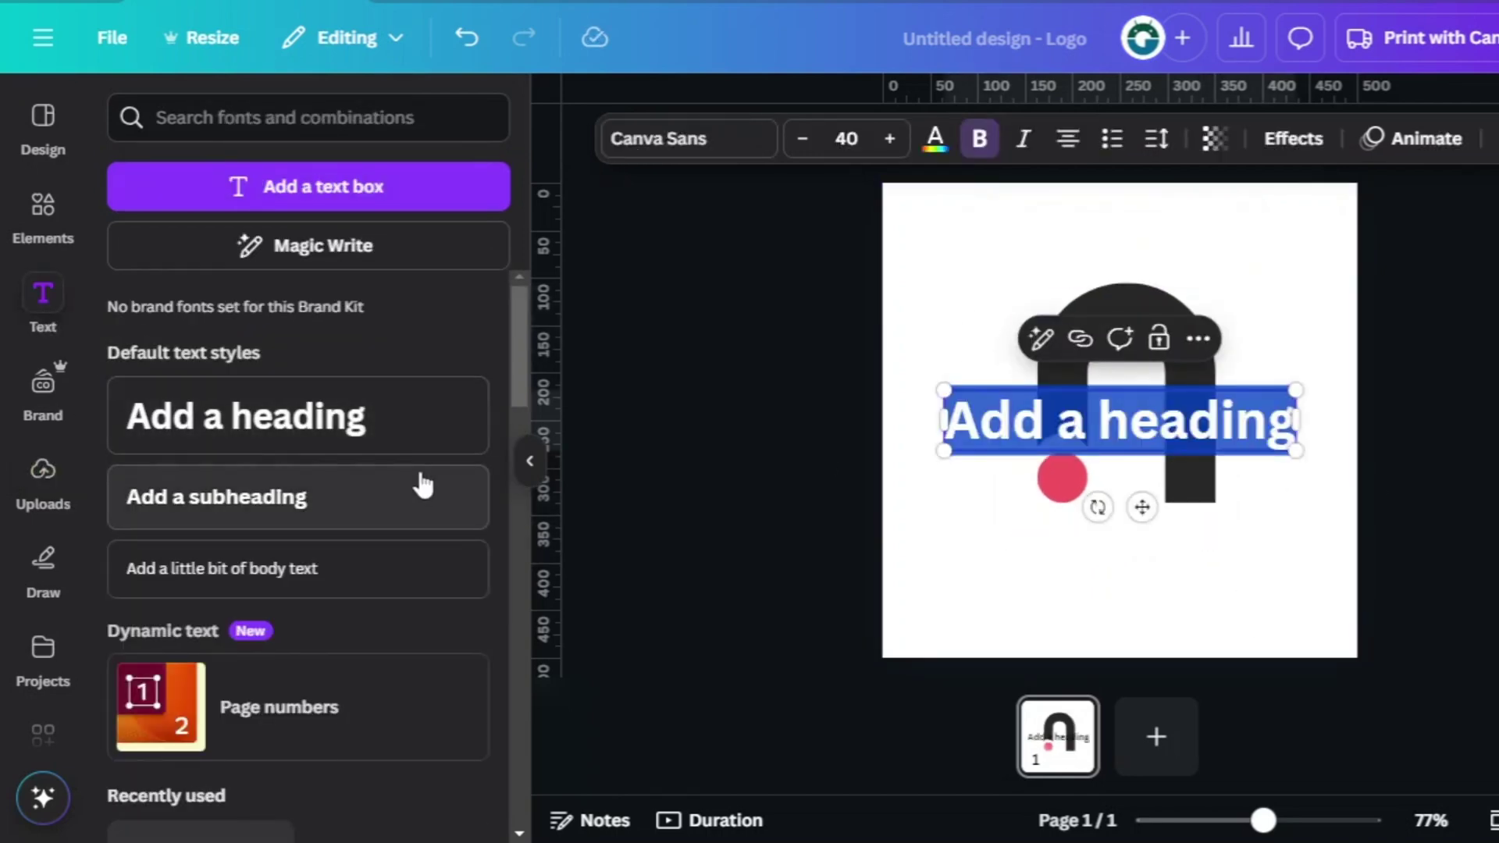
pyautogui.write('COMPANY')
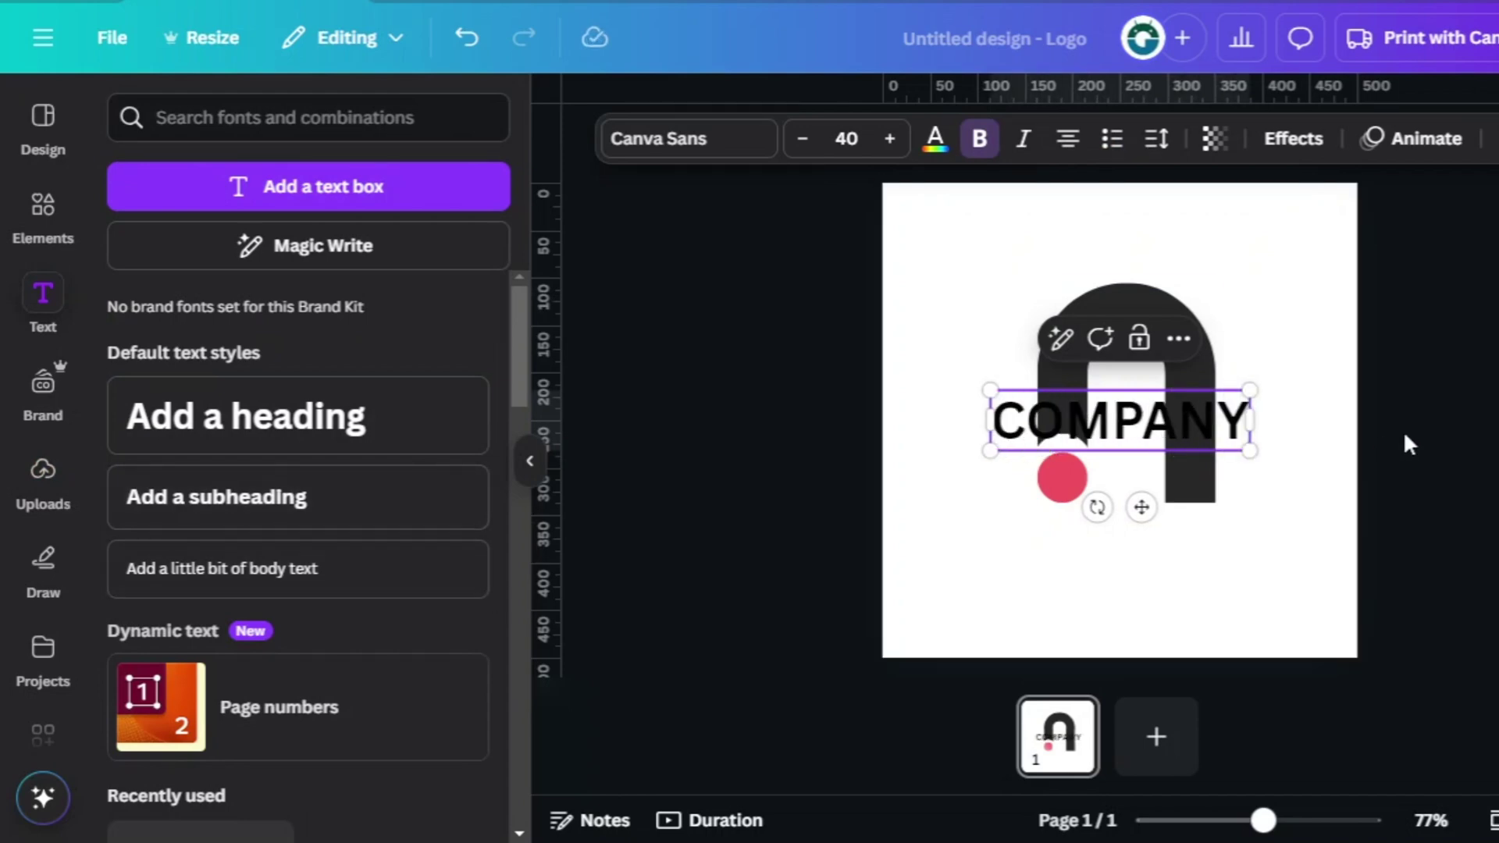
# - Position the COMPANY text just below the logo mark and scale it to match the mark's width
pyautogui.moveTo(1198, 426); pyautogui.dragTo(1216, 556)
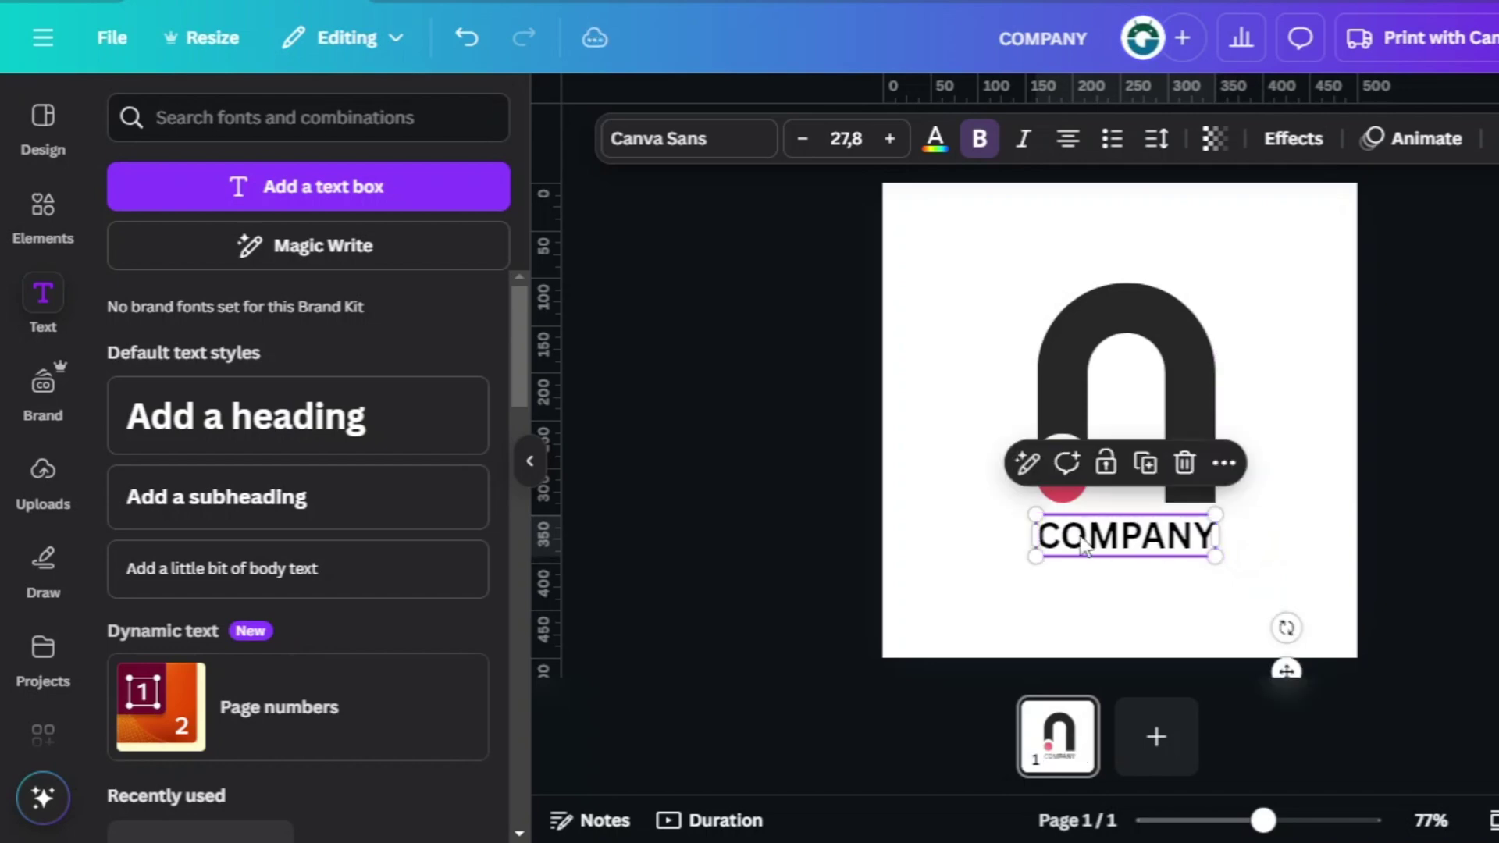
pyautogui.moveTo(1037, 512); pyautogui.dragTo(1039, 515)
pyautogui.click(1083, 361)
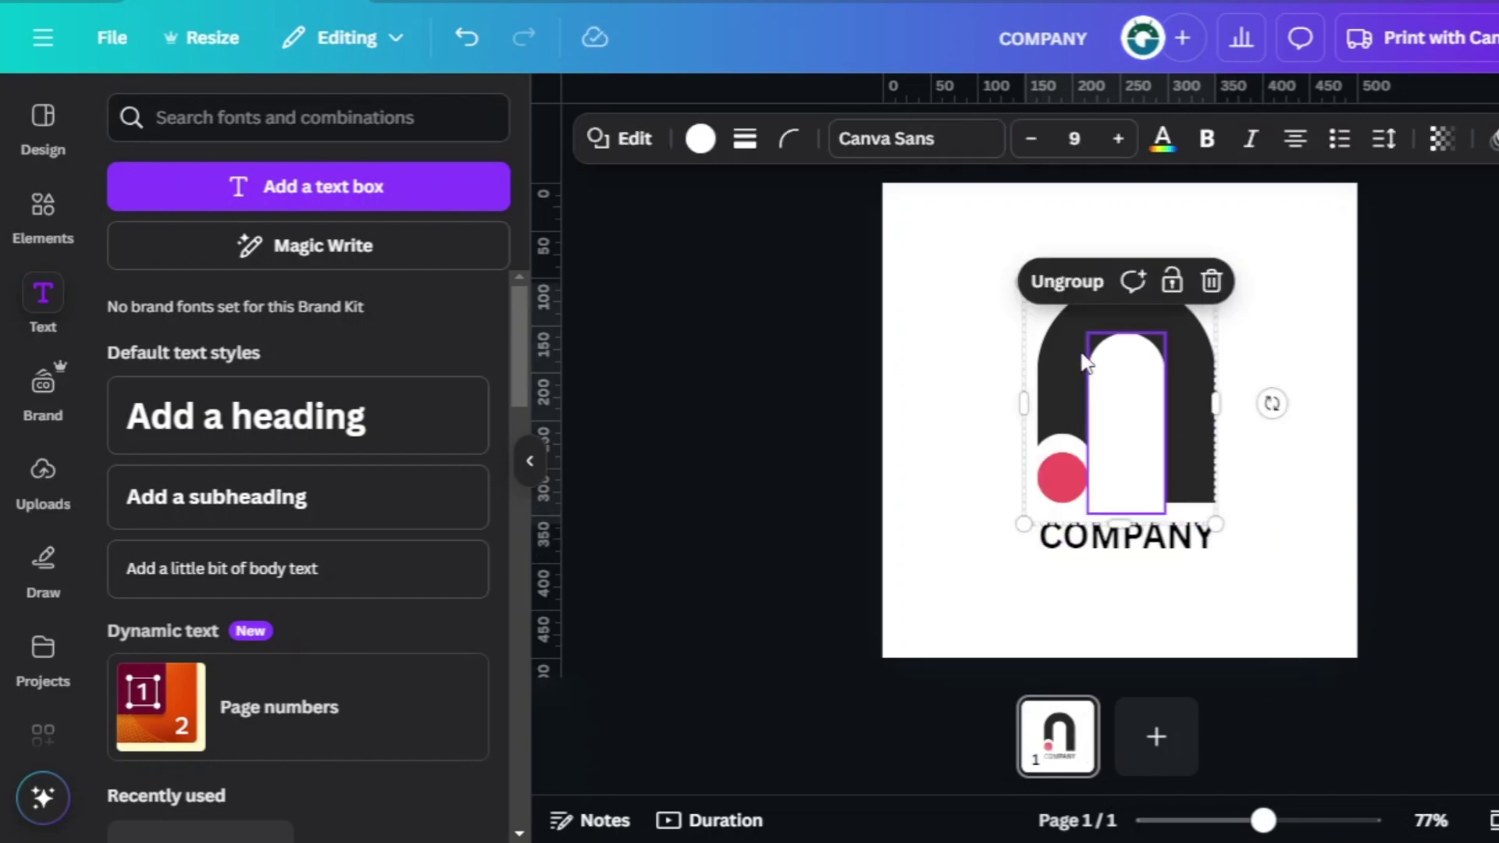
pyautogui.click(1412, 405)
pyautogui.click(1073, 540)
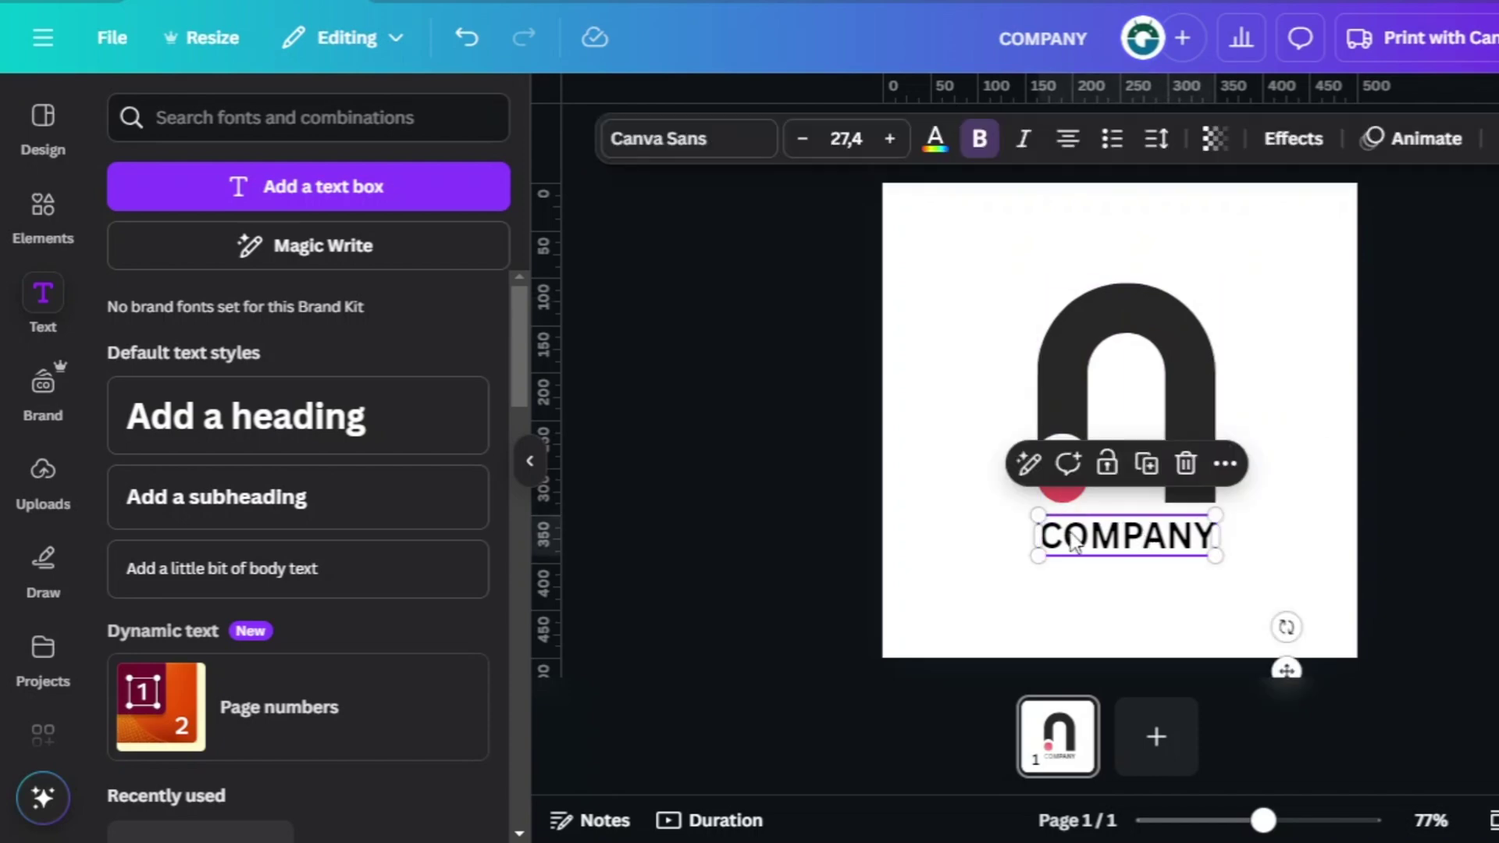
pyautogui.moveTo(1036, 517); pyautogui.dragTo(1034, 516)
pyautogui.click(1413, 446)
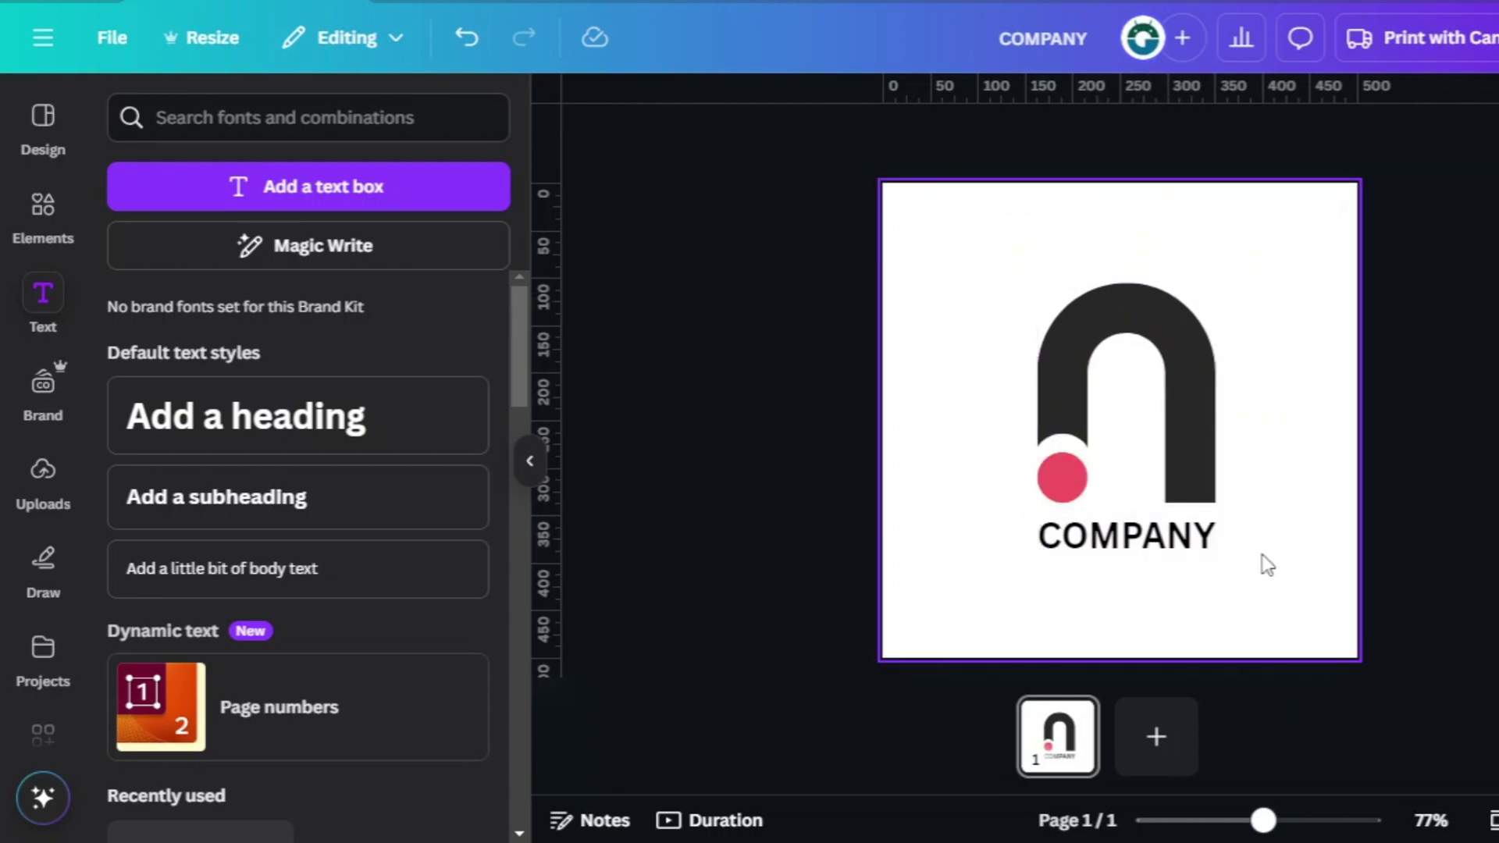
# - Recolour the COMPANY text to the same dark grey as the logo mark
pyautogui.click(1206, 543)
pyautogui.click(937, 142)
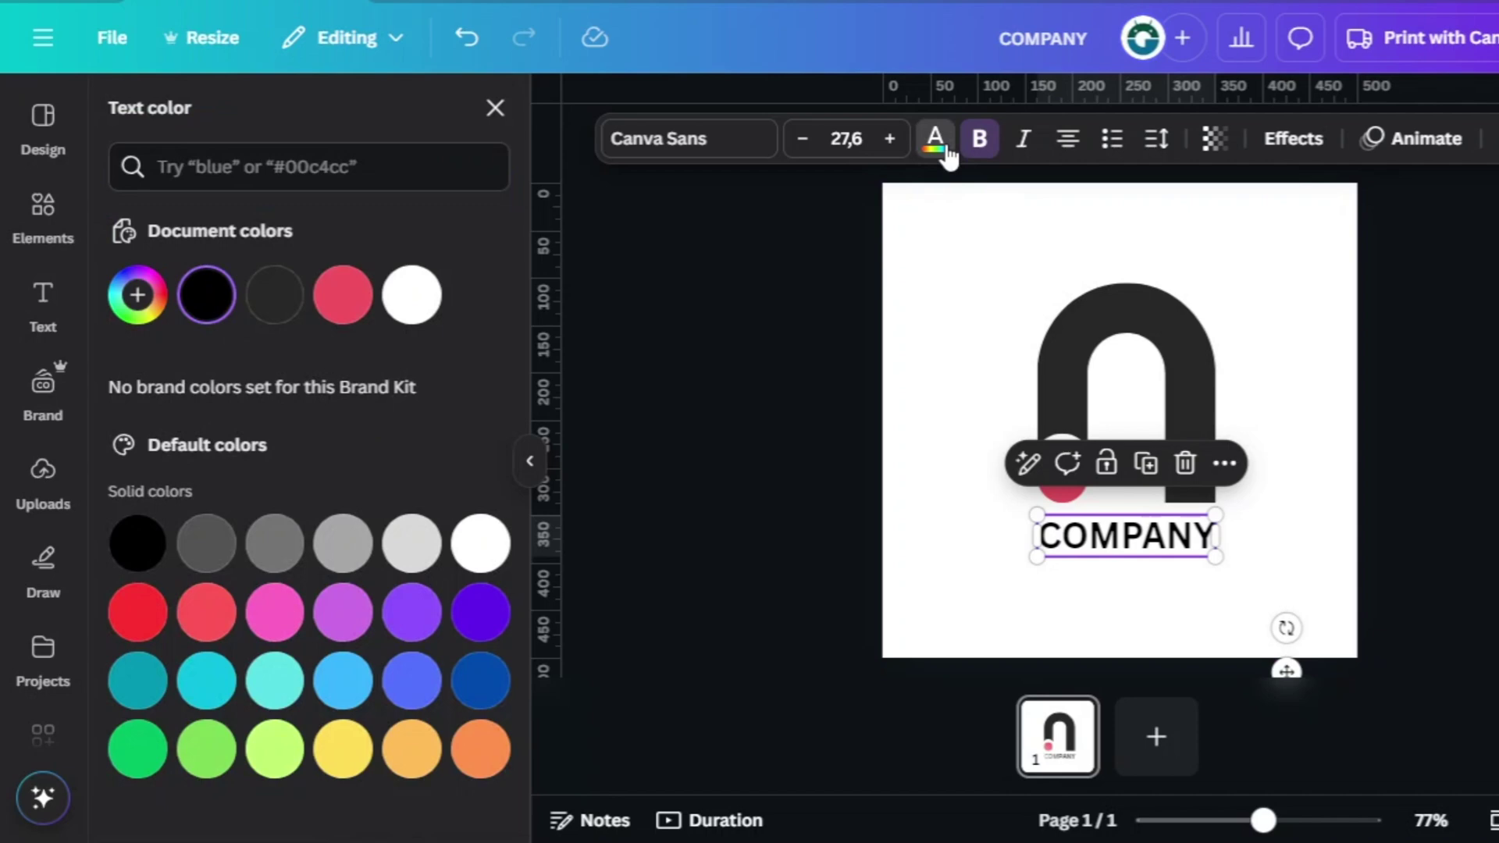
pyautogui.click(263, 314)
pyautogui.click(709, 425)
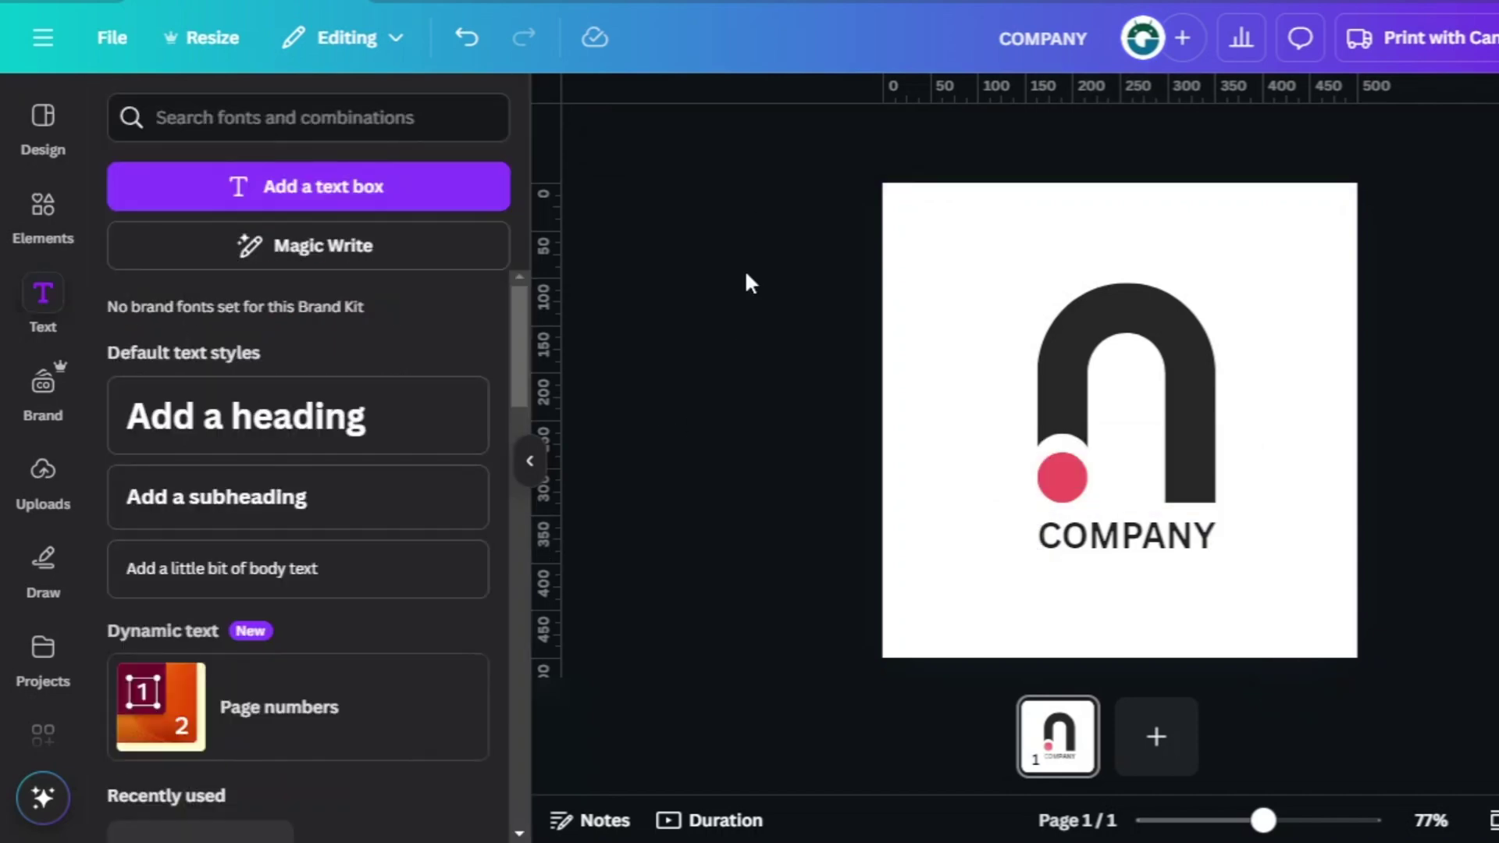
pyautogui.click(1070, 545)
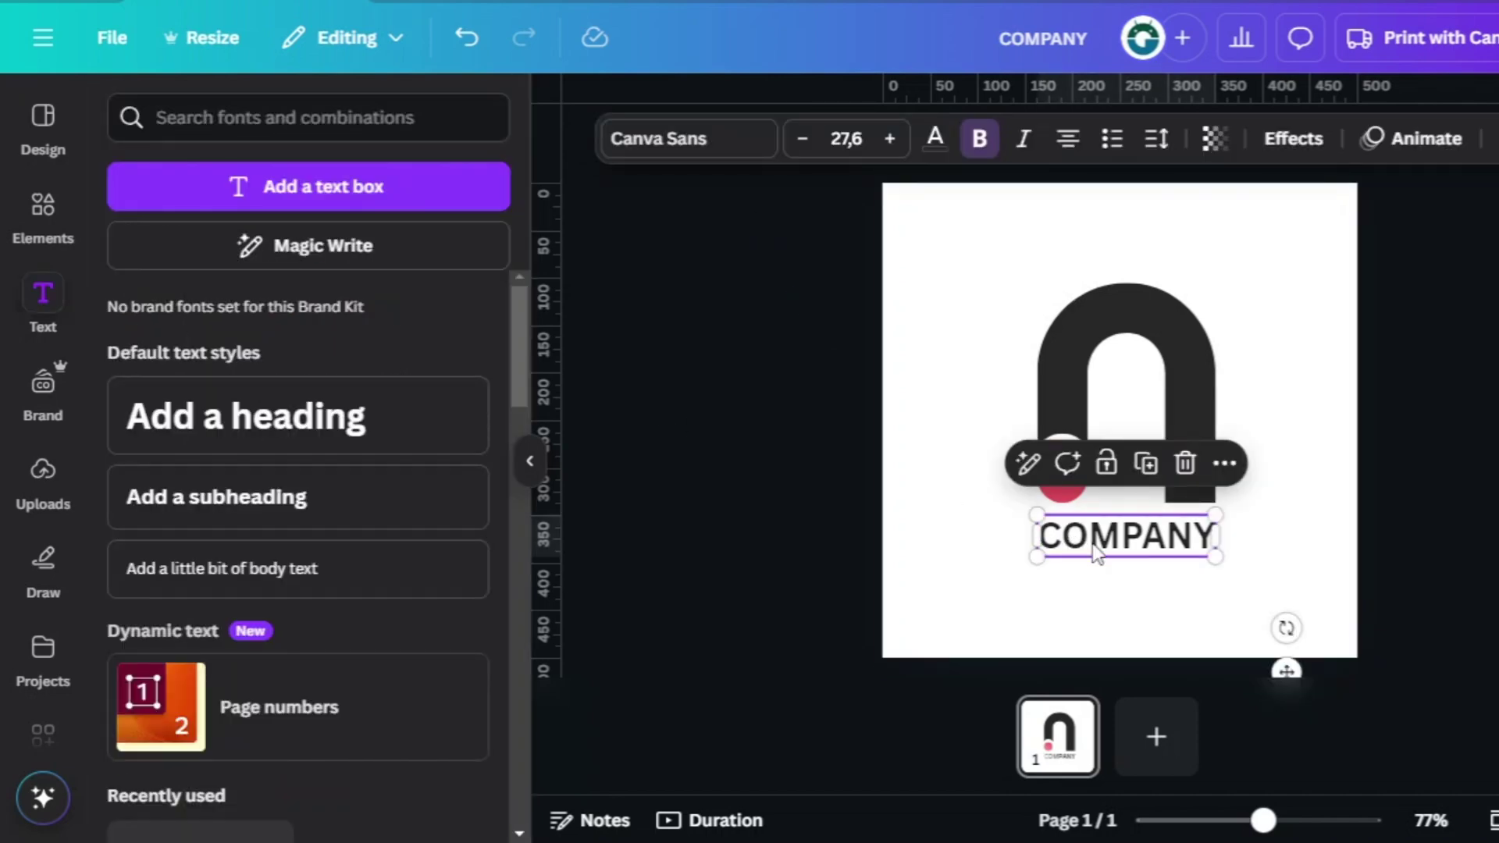
pyautogui.moveTo(1097, 549); pyautogui.dragTo(1091, 537)
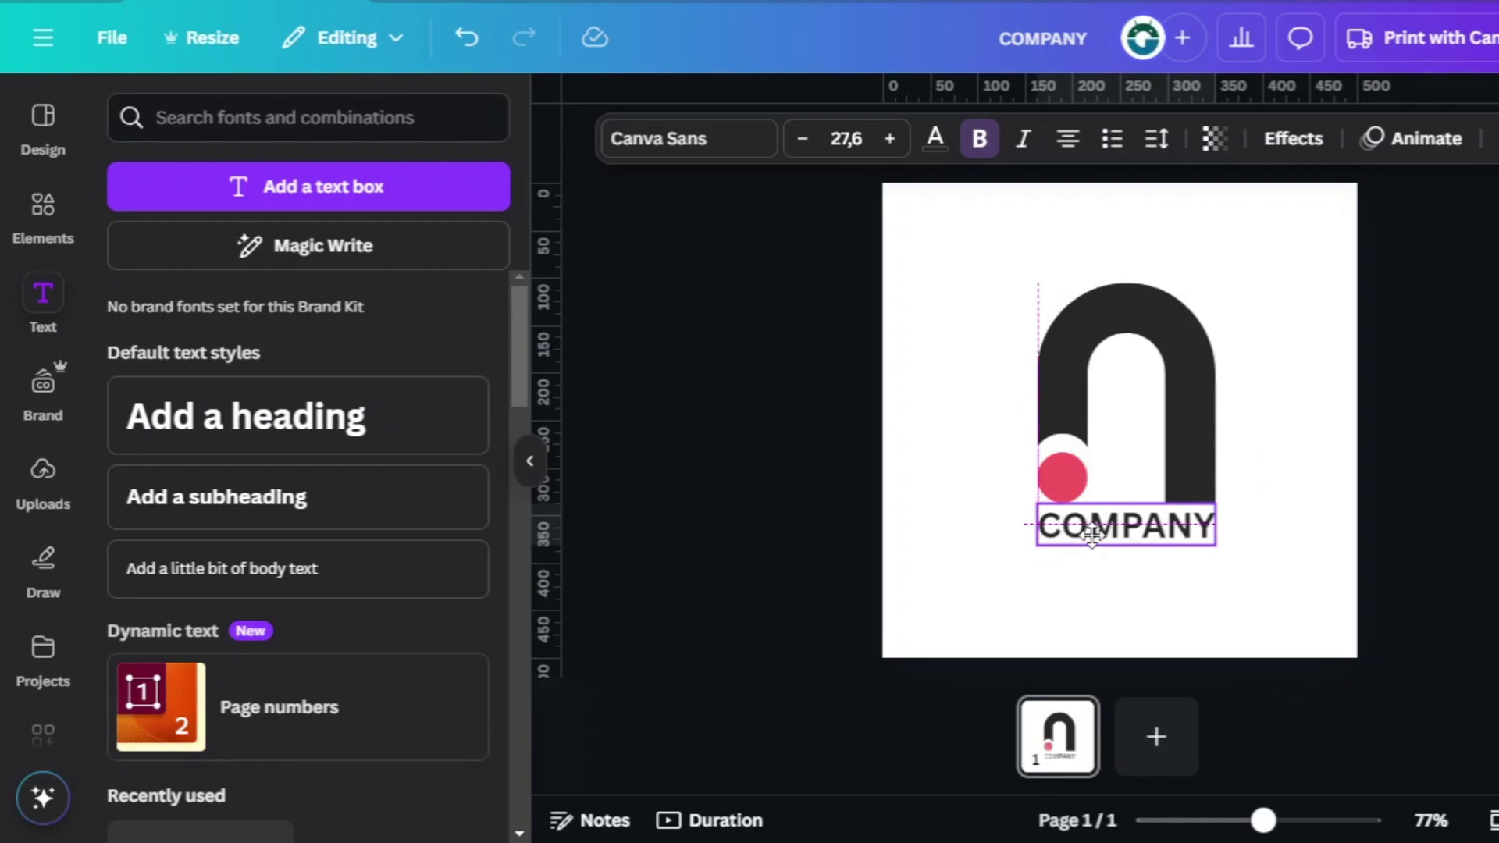
pyautogui.hotkey('ctrl', 'z')
pyautogui.click(1418, 499)
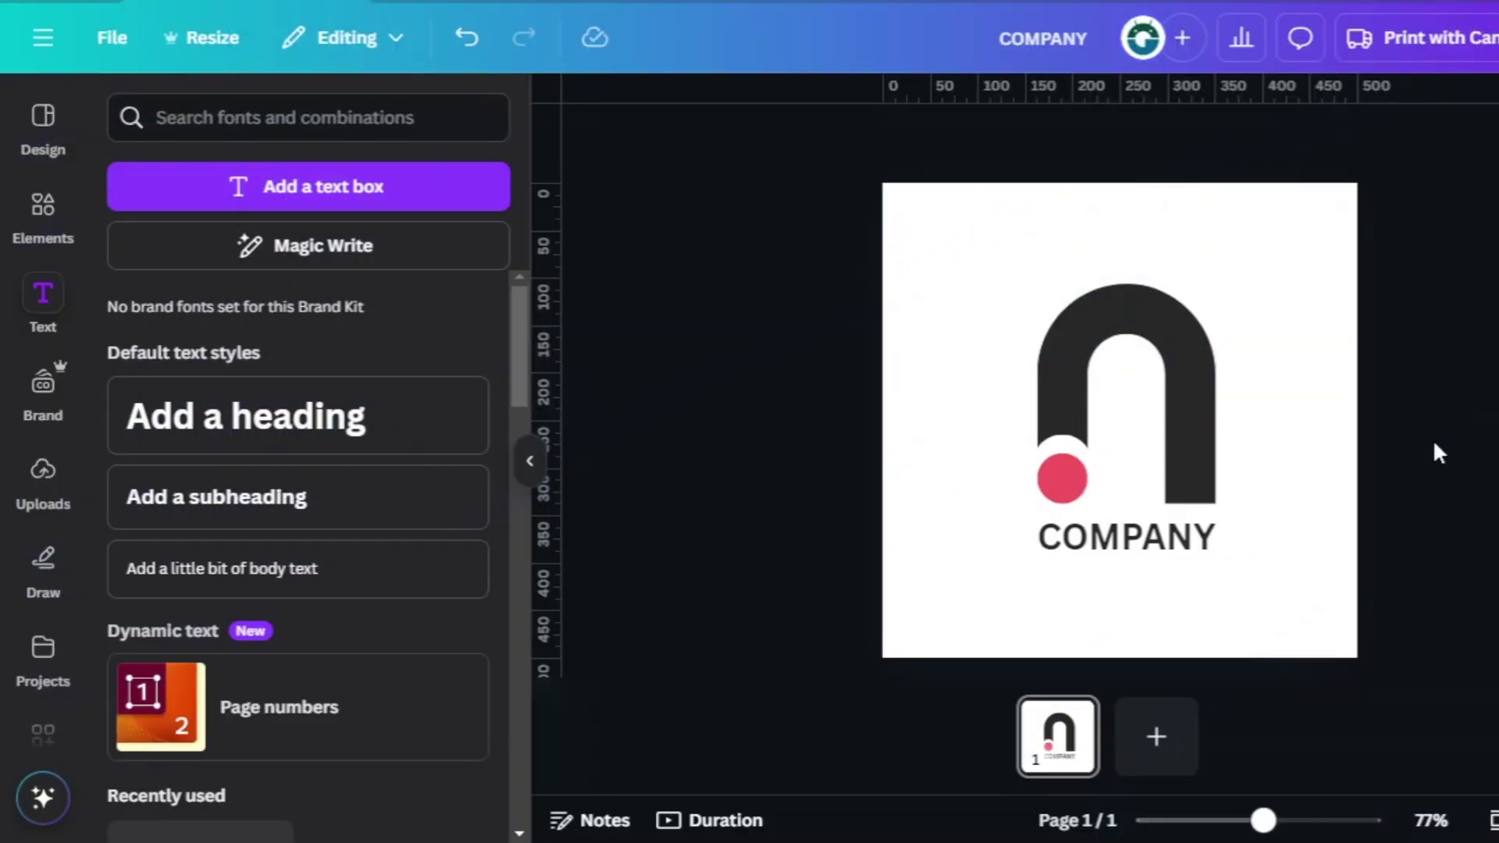
# - Add a second page and insert a pill shape on it, rotated to a steep rightward slant and placed left of centre
pyautogui.click(1191, 736)
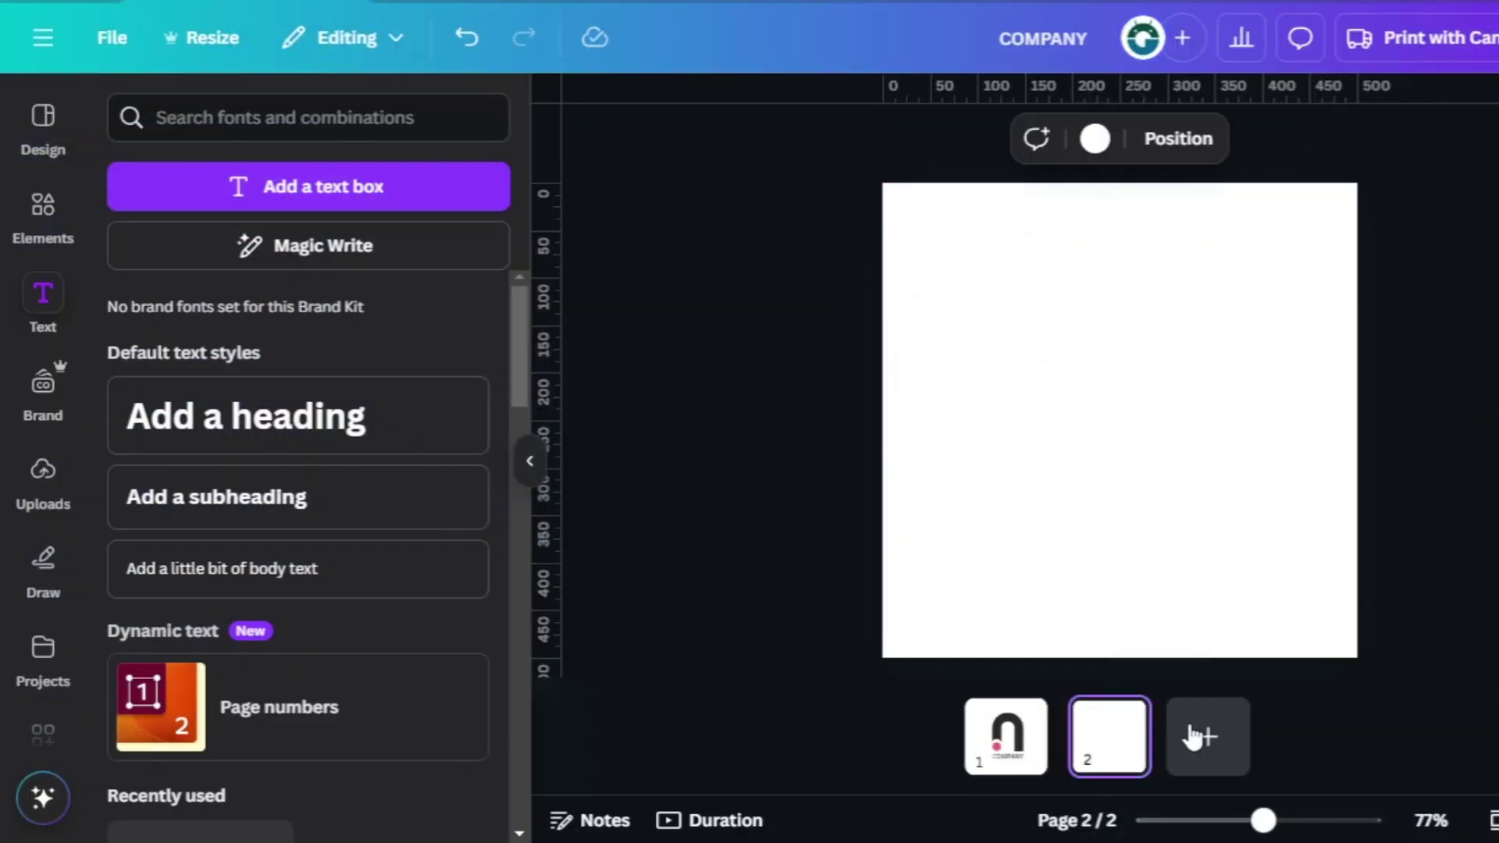
pyautogui.click(35, 222)
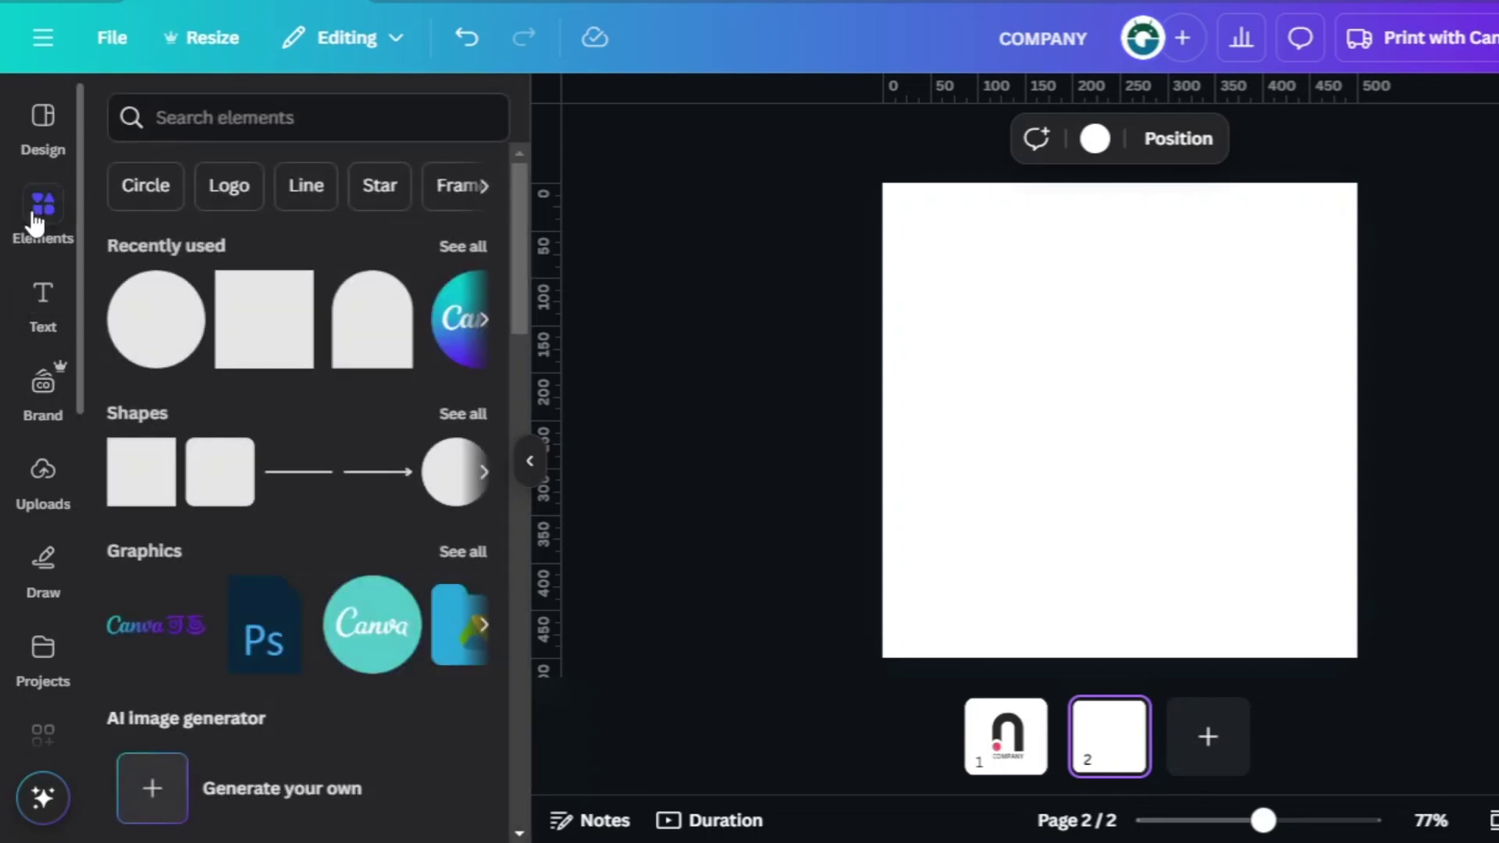
pyautogui.click(465, 414)
pyautogui.scroll(-3, 472, 418)
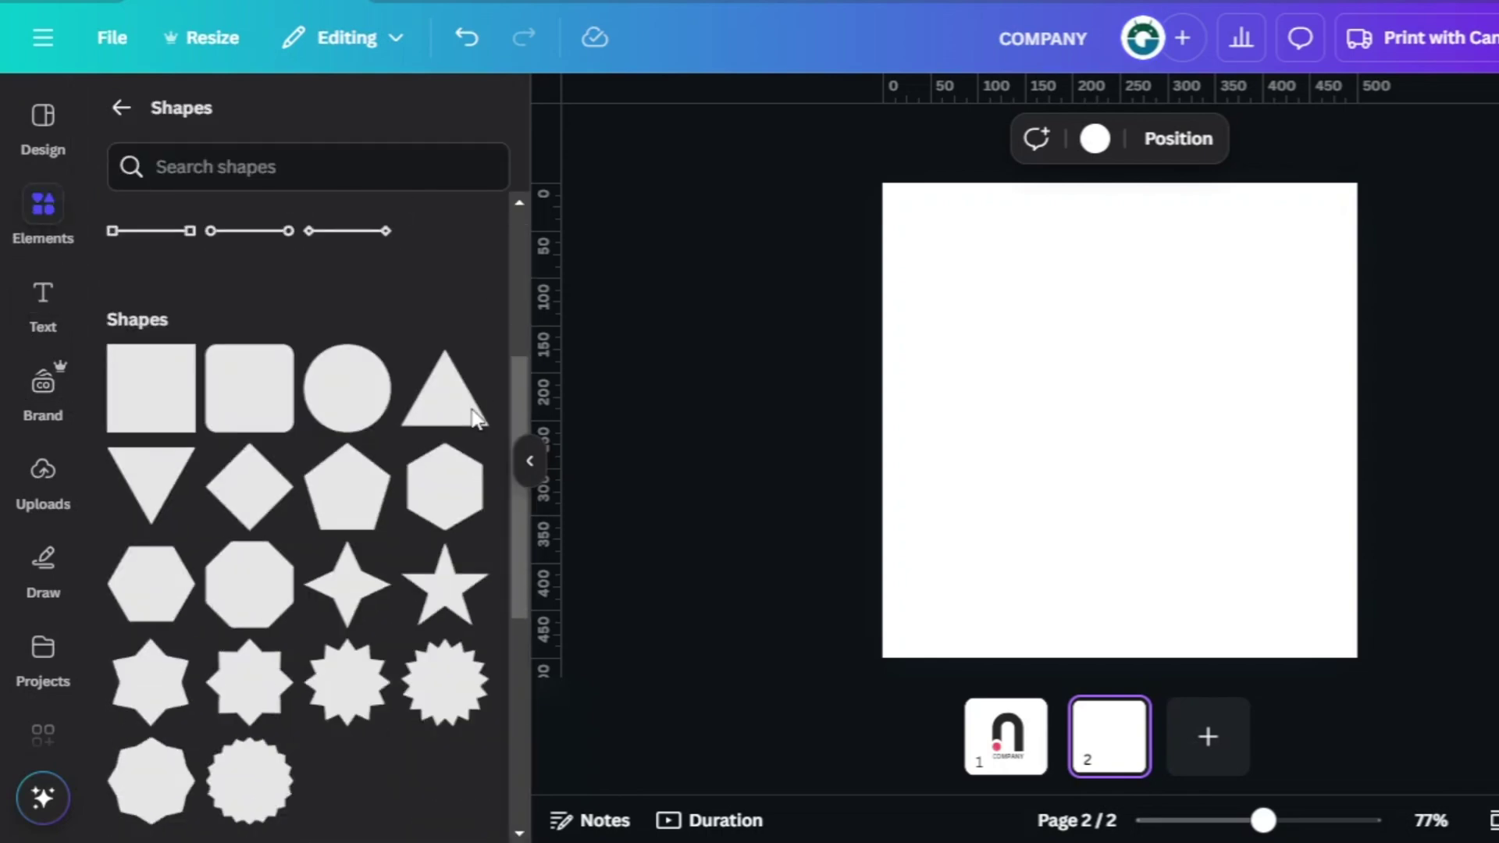
pyautogui.scroll(-8, 476, 419)
pyautogui.click(142, 482)
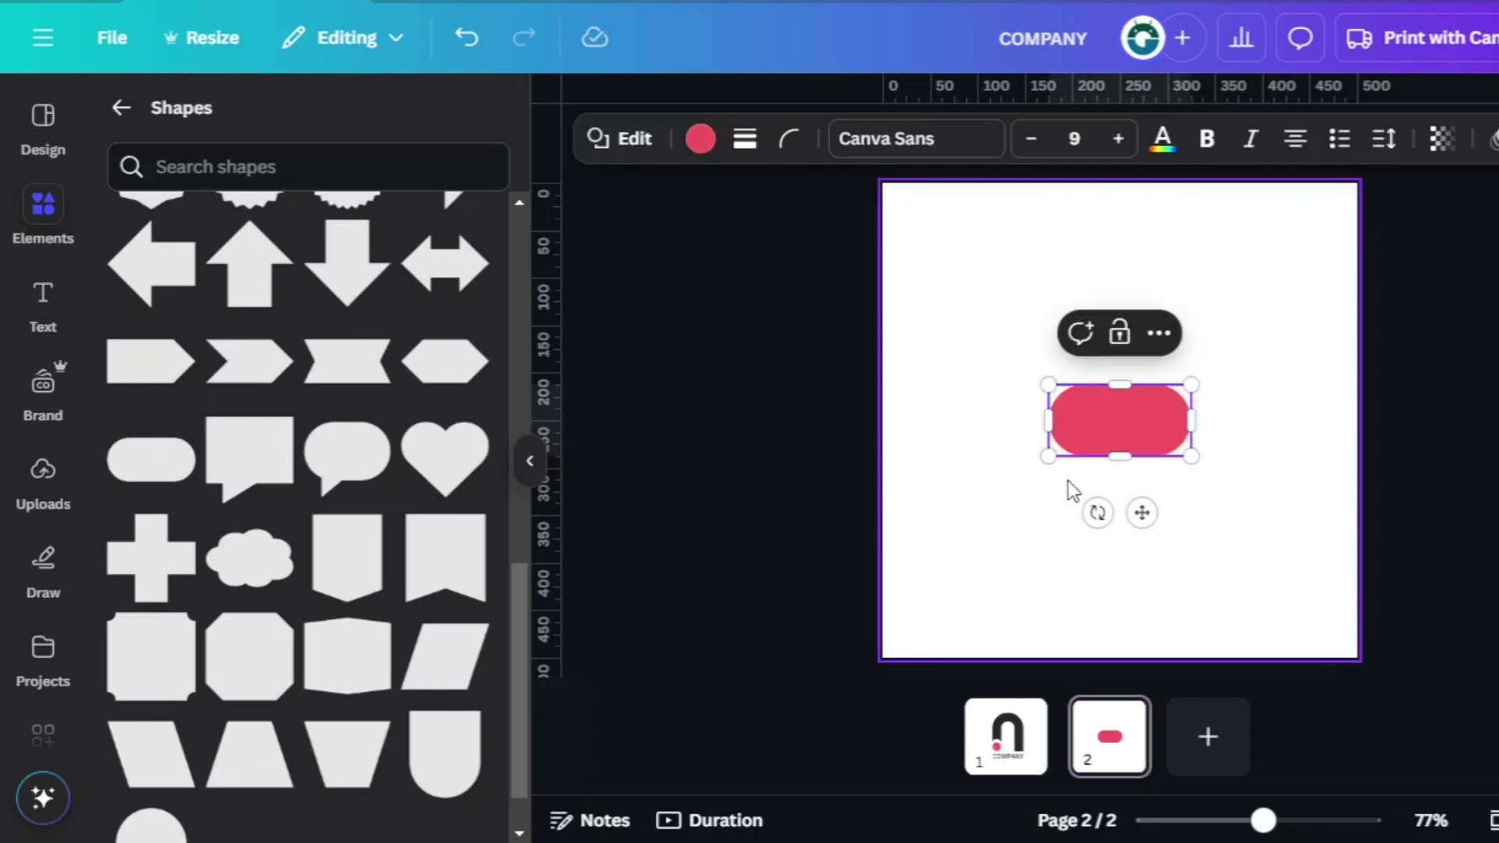
pyautogui.moveTo(1097, 509); pyautogui.dragTo(1140, 443)
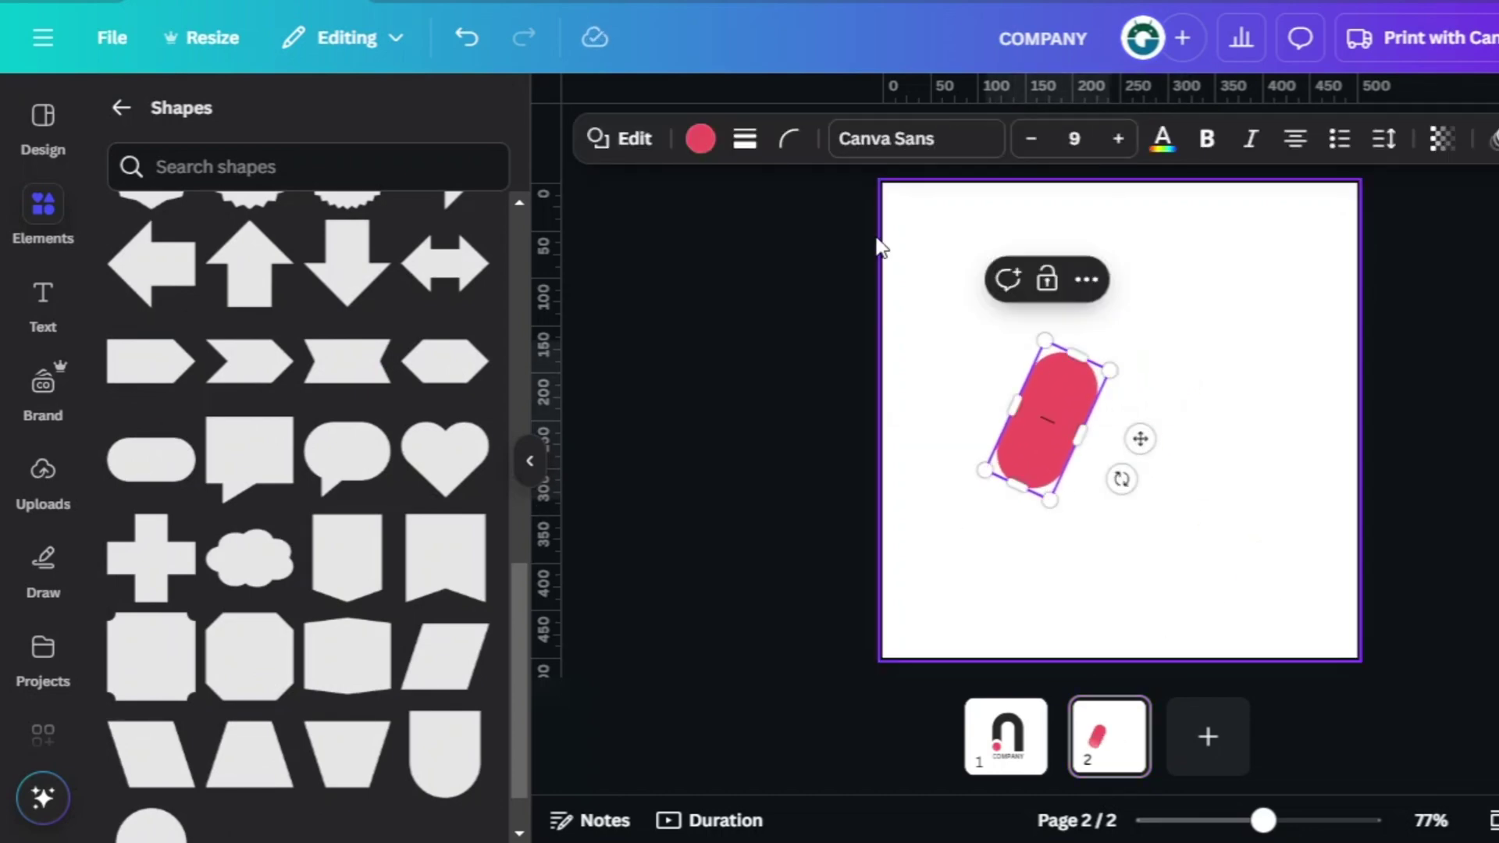
# - Give the slanted pill a solid border with a weight of 10
pyautogui.click(743, 142)
pyautogui.click(676, 211)
pyautogui.moveTo(596, 299); pyautogui.dragTo(615, 319)
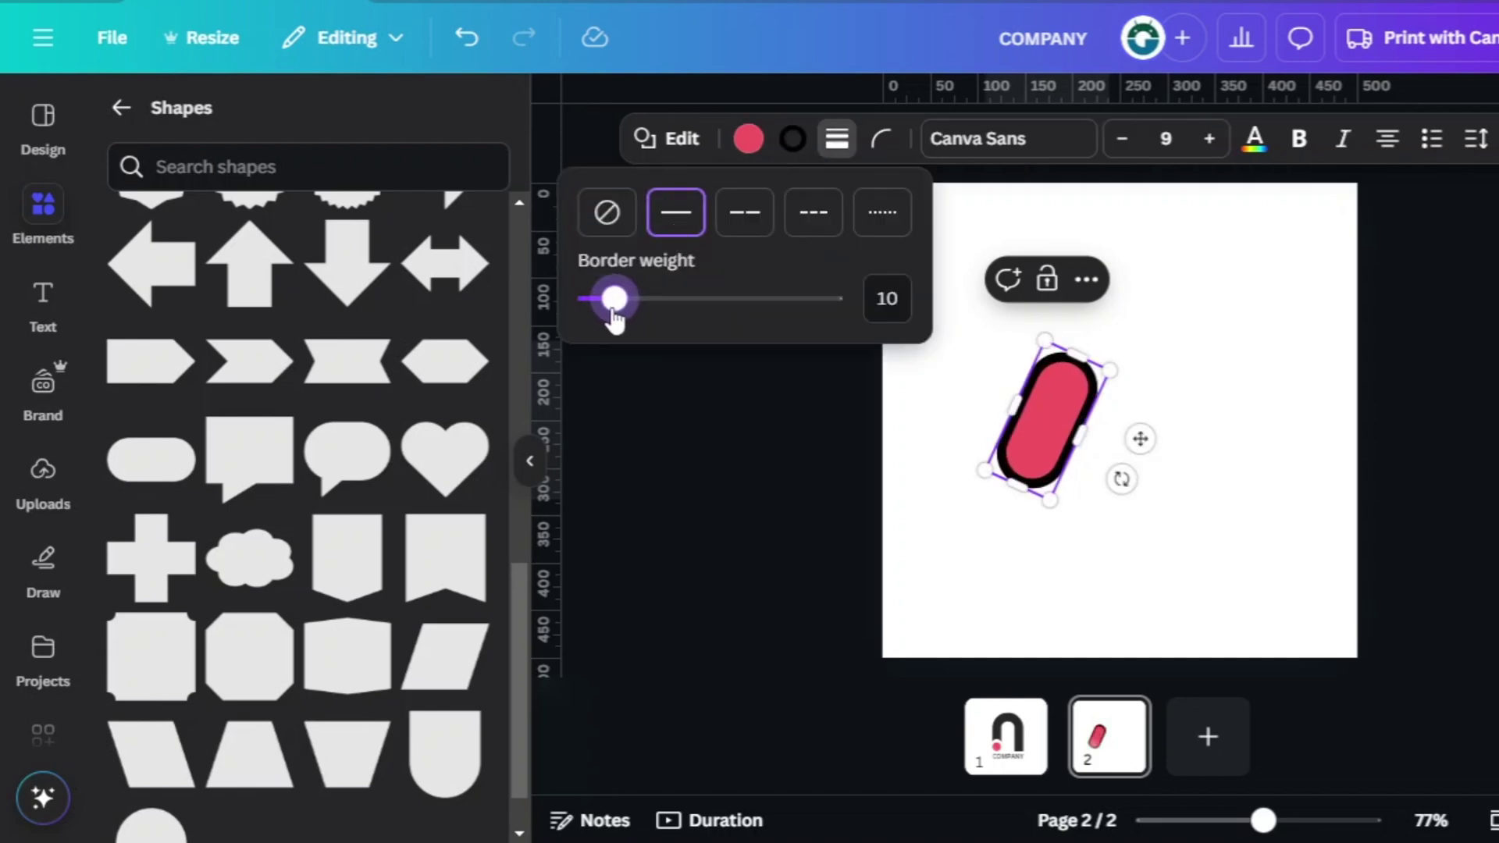
# - Fill the pill with white and colour its border the dark grey from the document colours
pyautogui.click(748, 139)
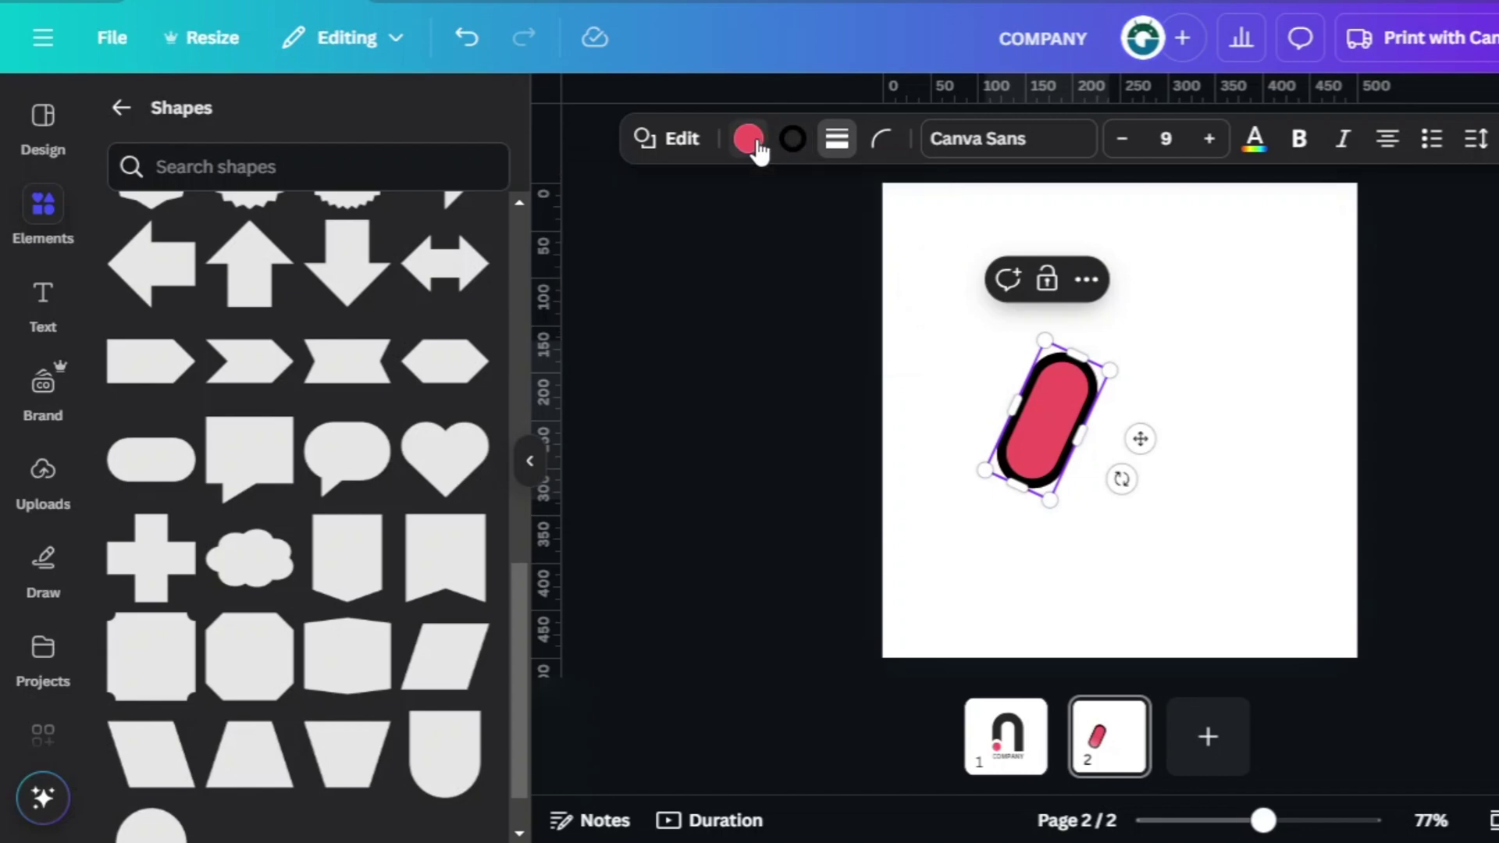
pyautogui.click(459, 295)
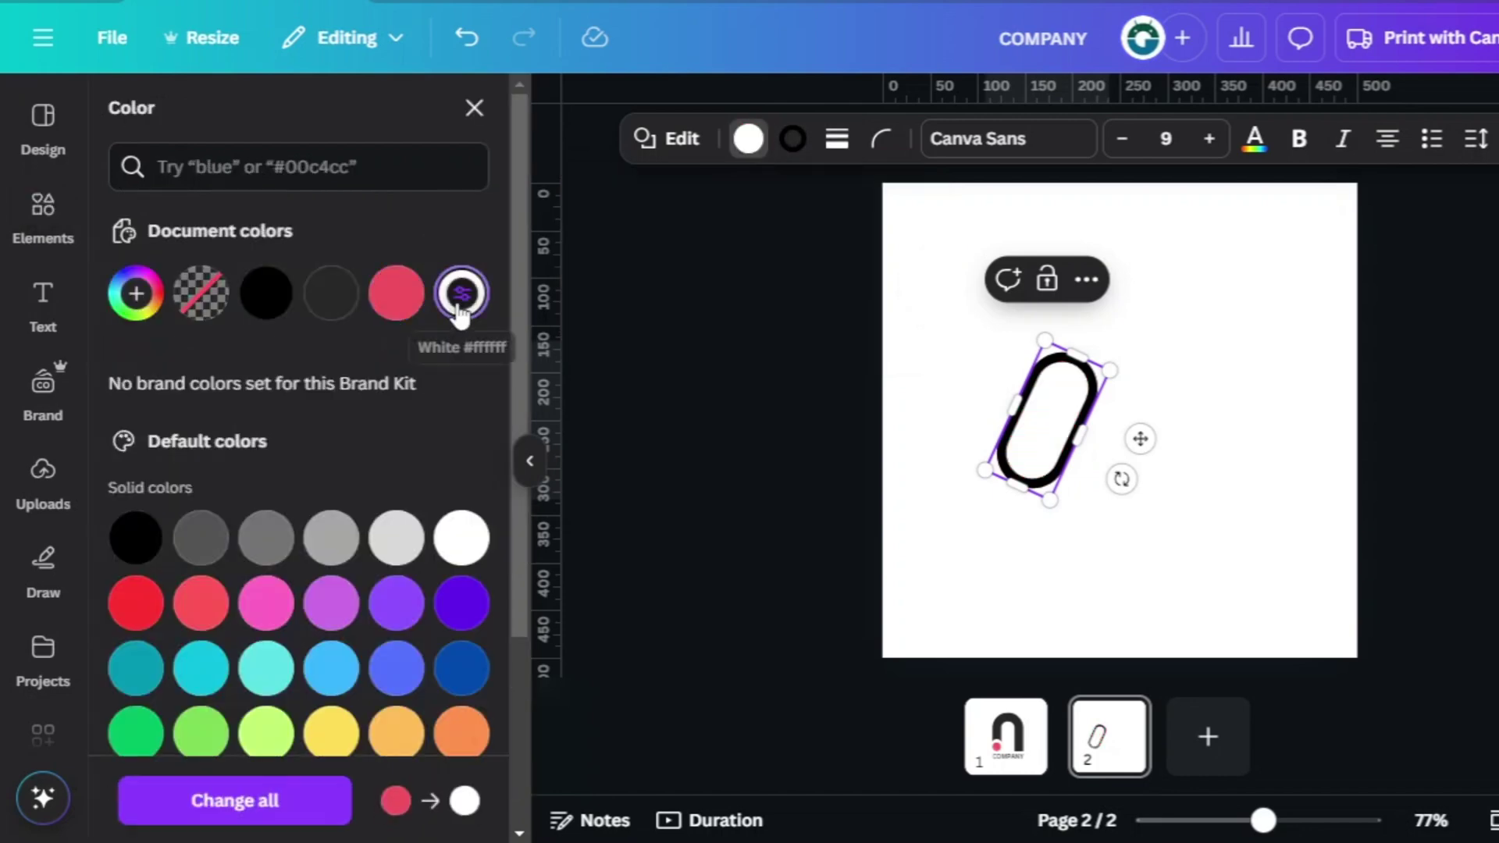
pyautogui.click(792, 139)
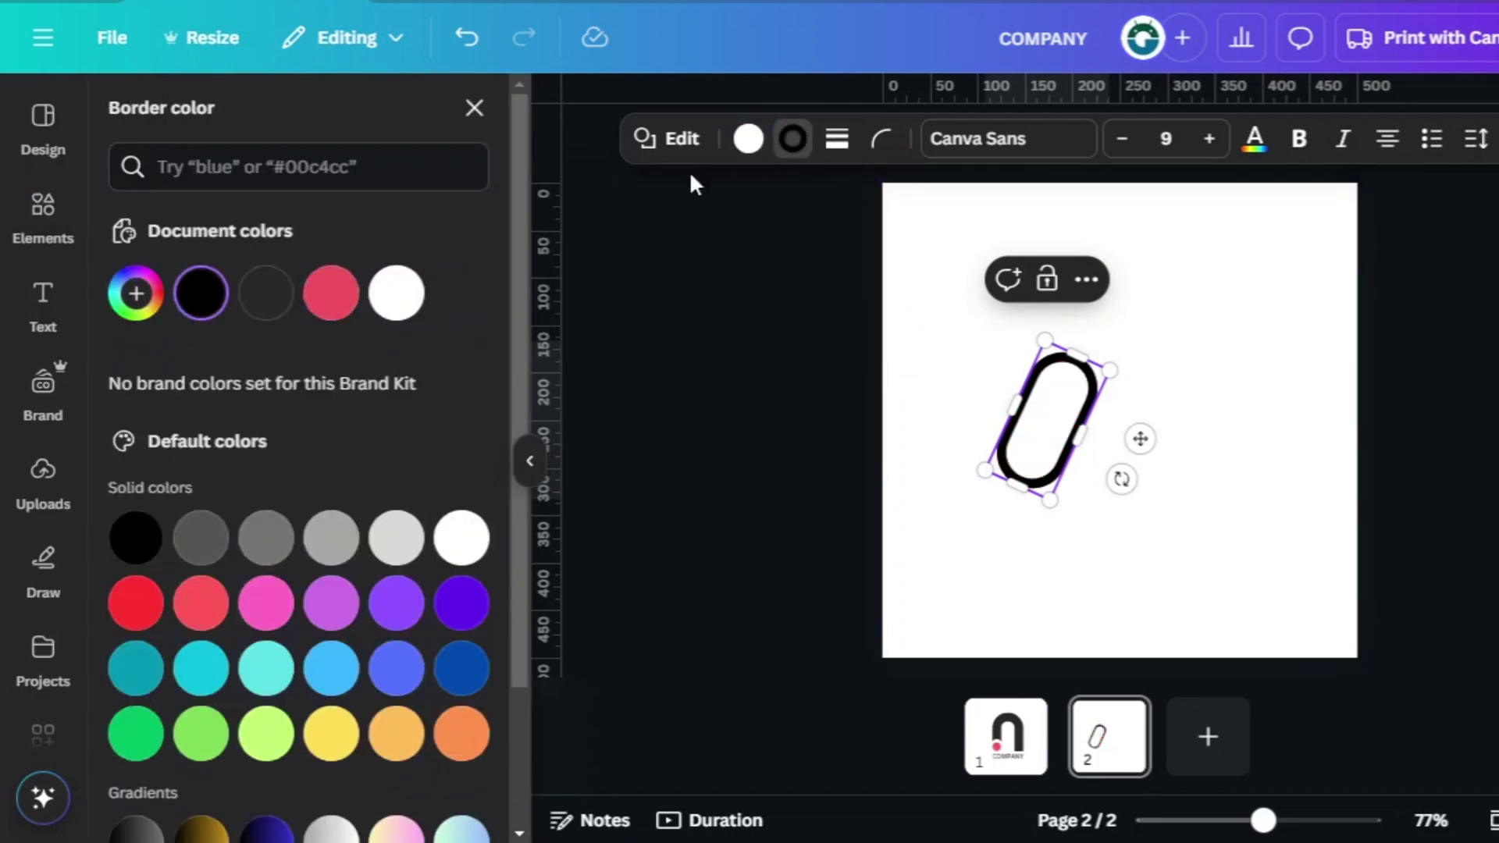
pyautogui.click(287, 295)
pyautogui.click(771, 448)
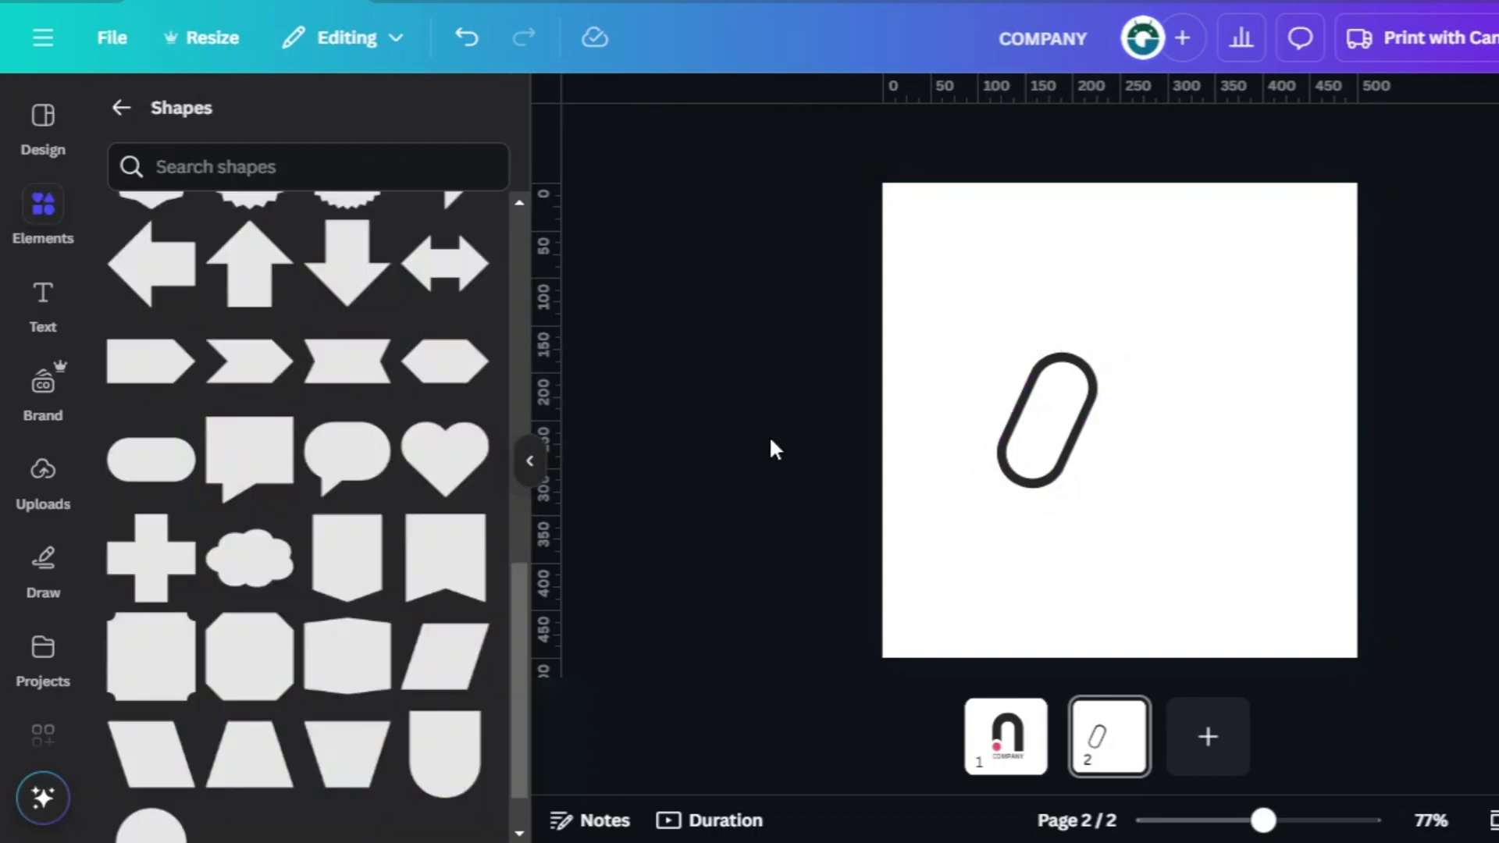
# - Duplicate the slanted pill and arrange the copies as the right and middle strokes of an outlined letter N
pyautogui.click(1042, 415)
pyautogui.click(1046, 280)
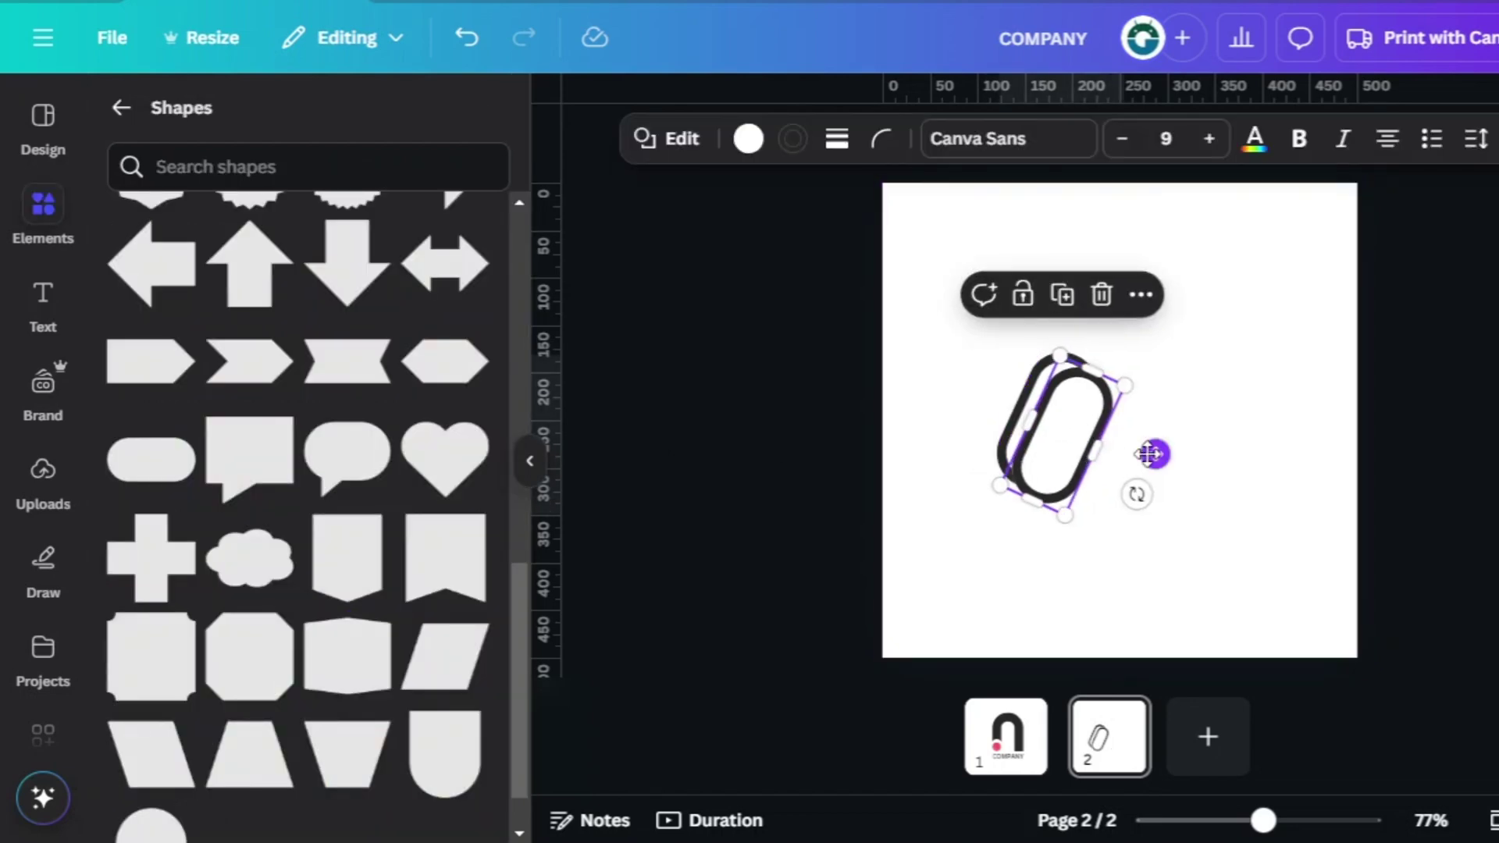
pyautogui.moveTo(1149, 455); pyautogui.dragTo(1290, 404)
pyautogui.moveTo(1194, 437); pyautogui.dragTo(1130, 441)
pyautogui.click(1433, 488)
pyautogui.click(1036, 453)
pyautogui.click(1047, 288)
pyautogui.click(1429, 437)
pyautogui.hotkey('ctrl', 'z')
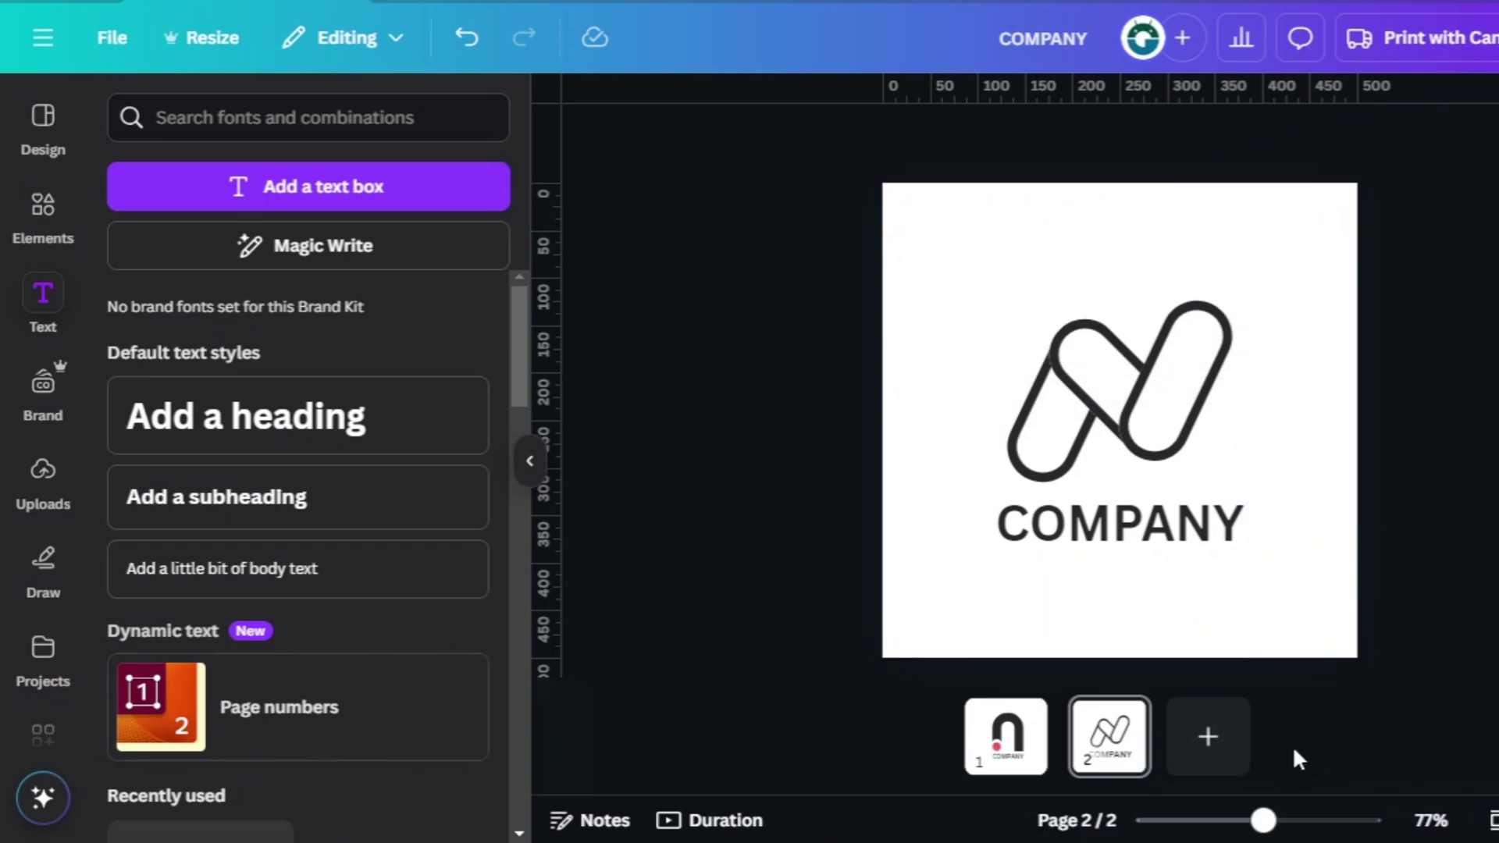
# - Add a third page, insert a square and enlarge it around the centre of the page
pyautogui.click(1209, 740)
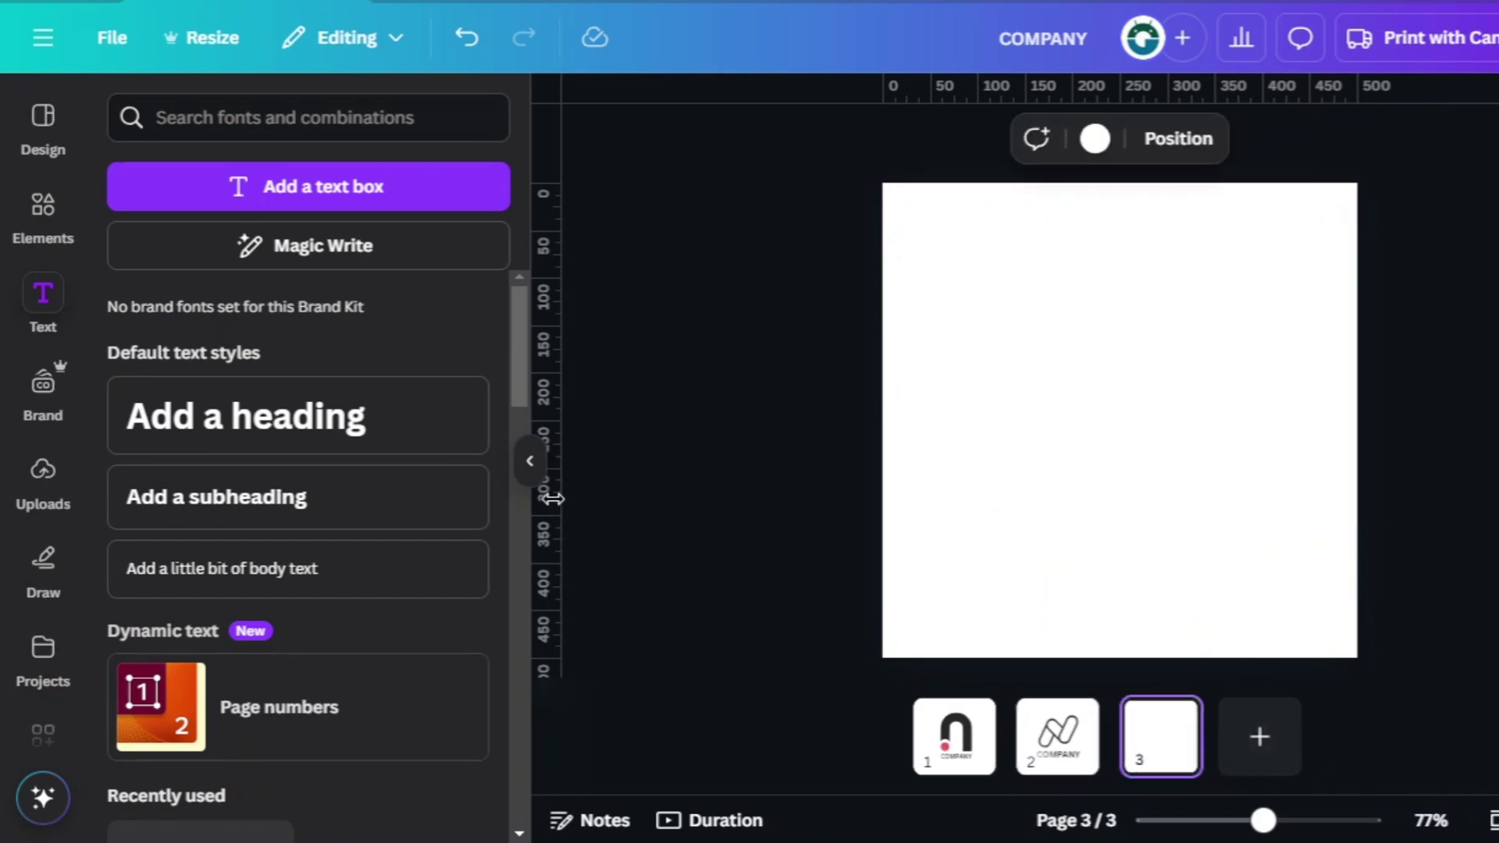
pyautogui.click(56, 231)
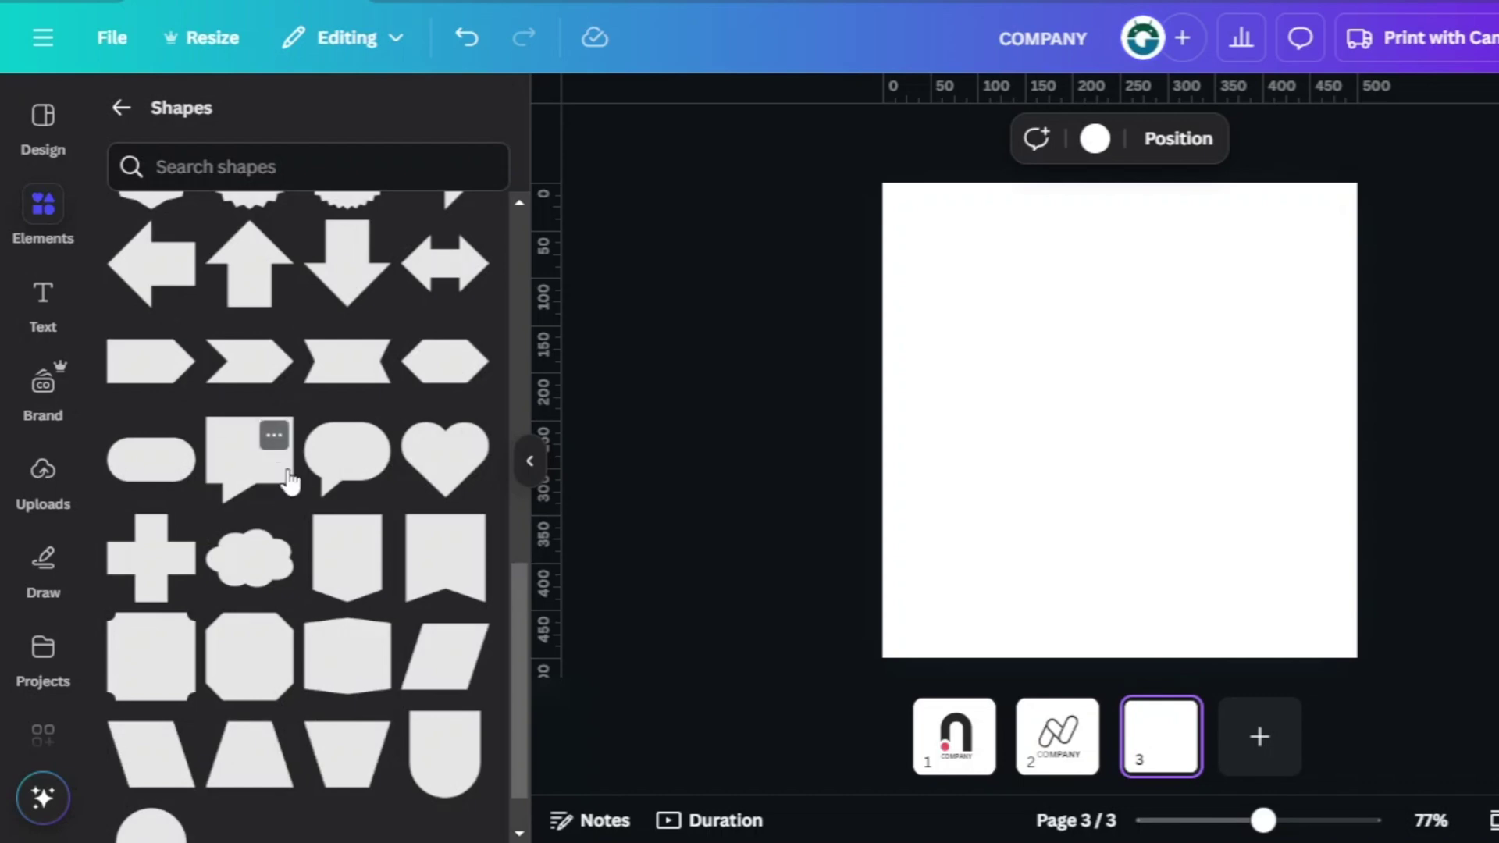
pyautogui.scroll(10, 289, 481)
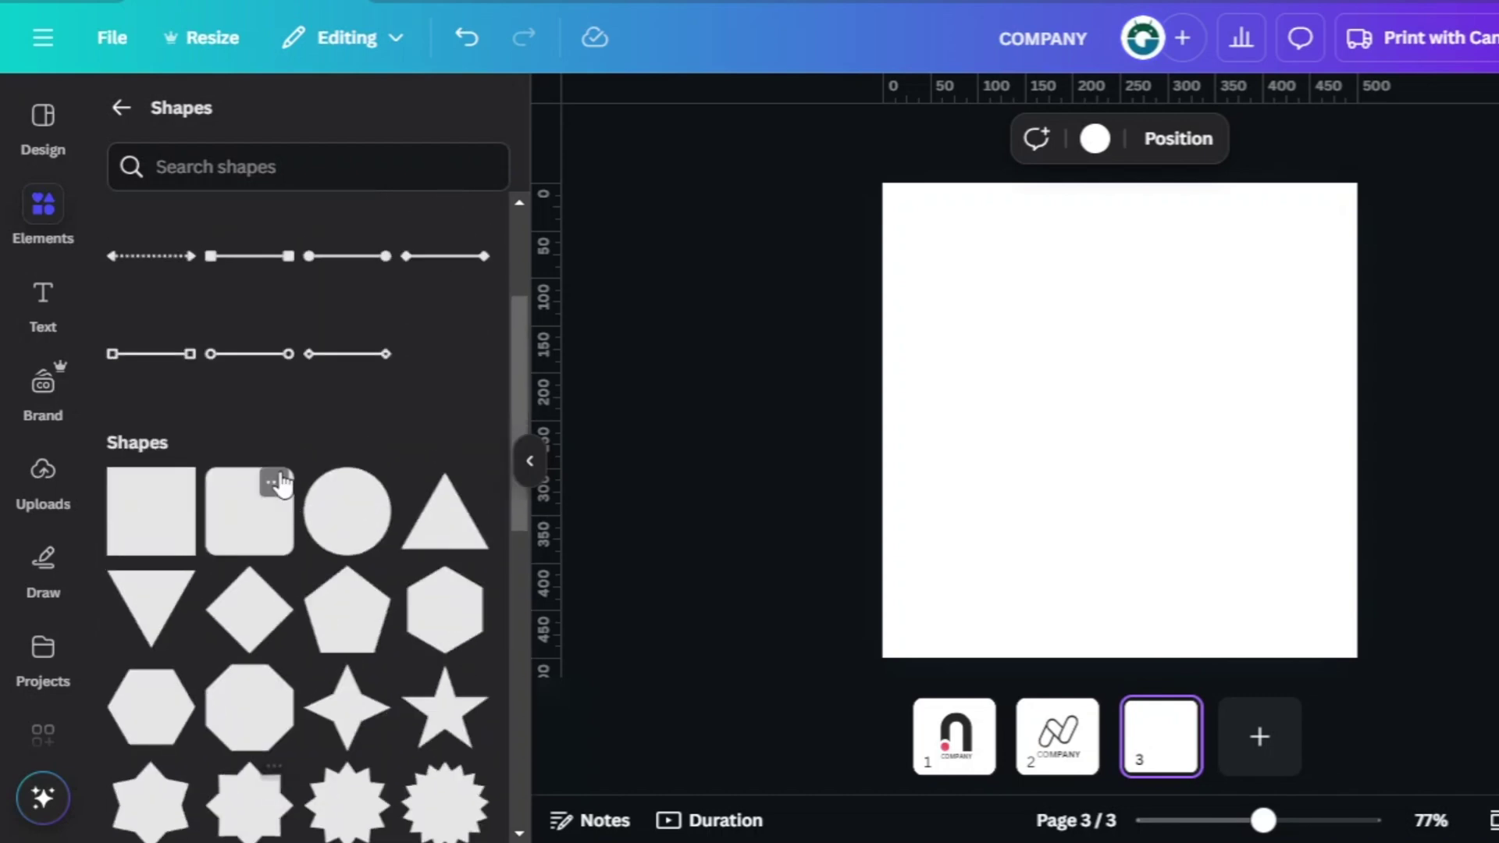
pyautogui.click(164, 531)
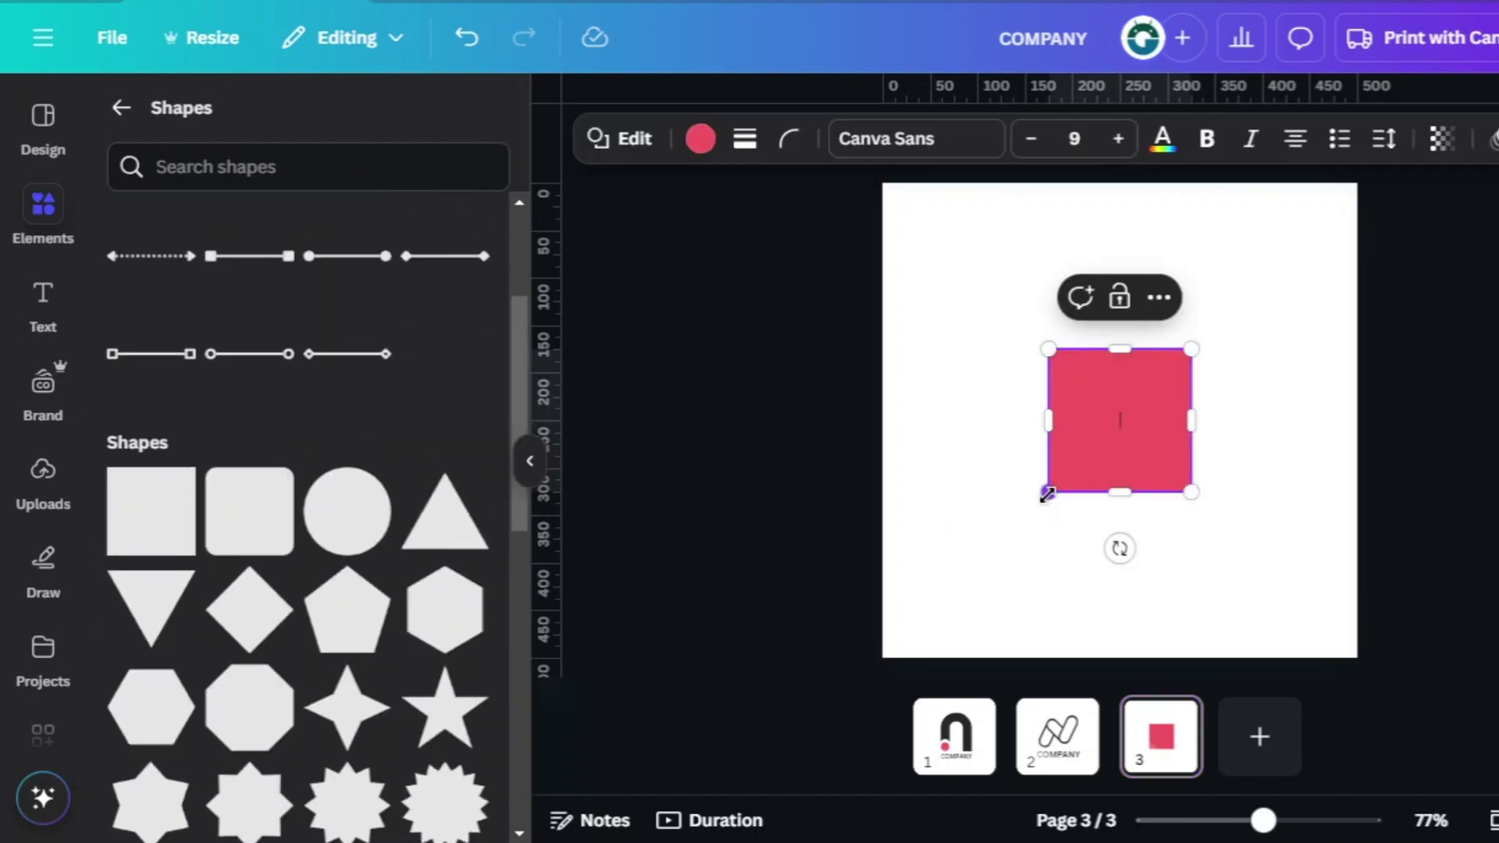
pyautogui.moveTo(1047, 493)
pyautogui.mouseDown()
pyautogui.moveTo(1010, 575)
pyautogui.moveTo(983, 554)
pyautogui.moveTo(1065, 482)
pyautogui.mouseUp()
pyautogui.click(1380, 691)
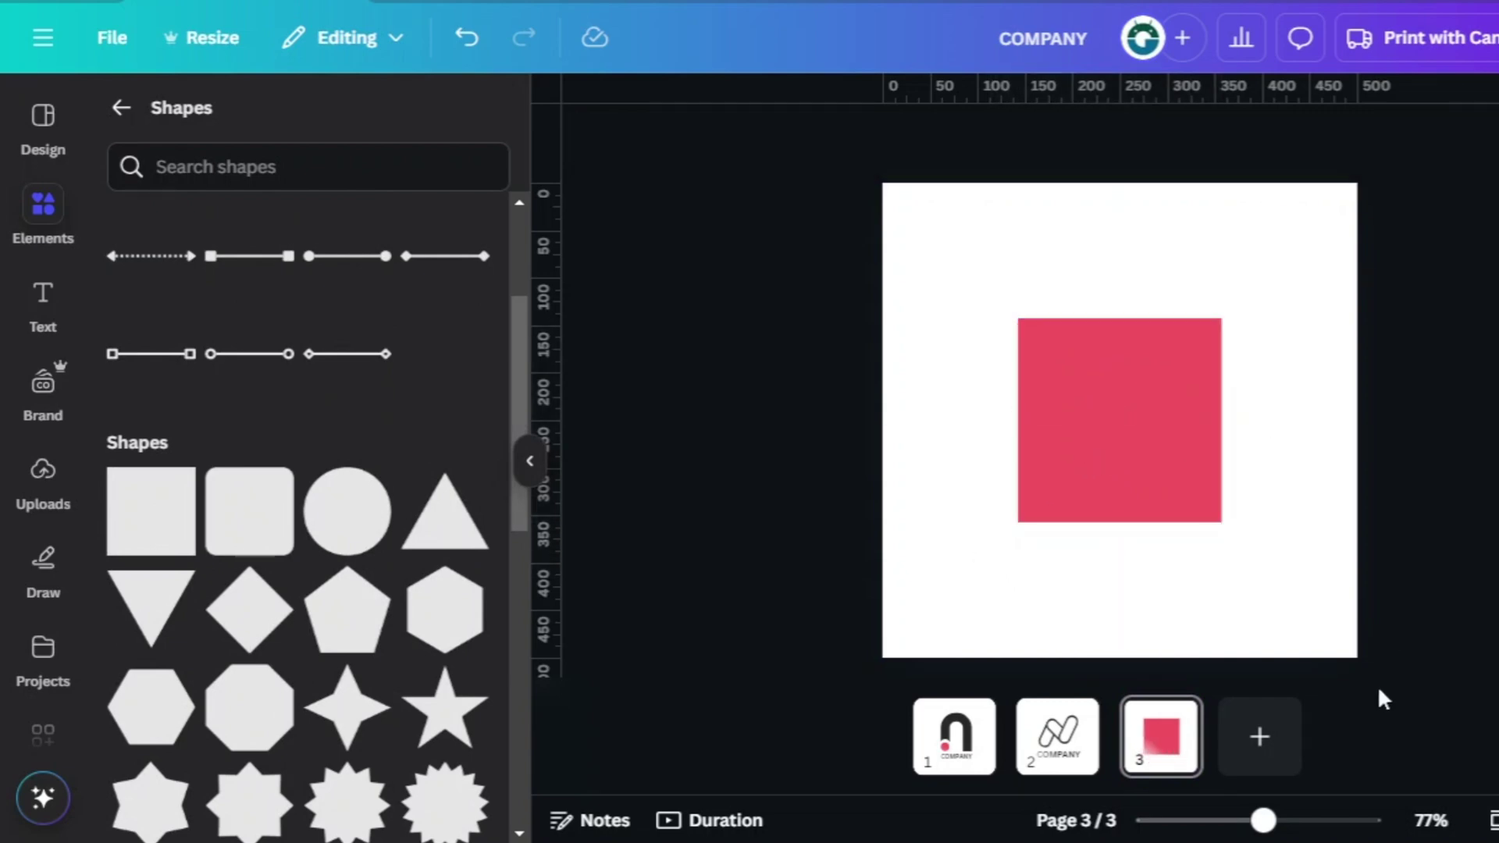
# - Duplicate the red square and shrink the copy to a narrow, slightly shorter vertical bar over the square's right edge
pyautogui.click(1284, 821)
pyautogui.click(1182, 422)
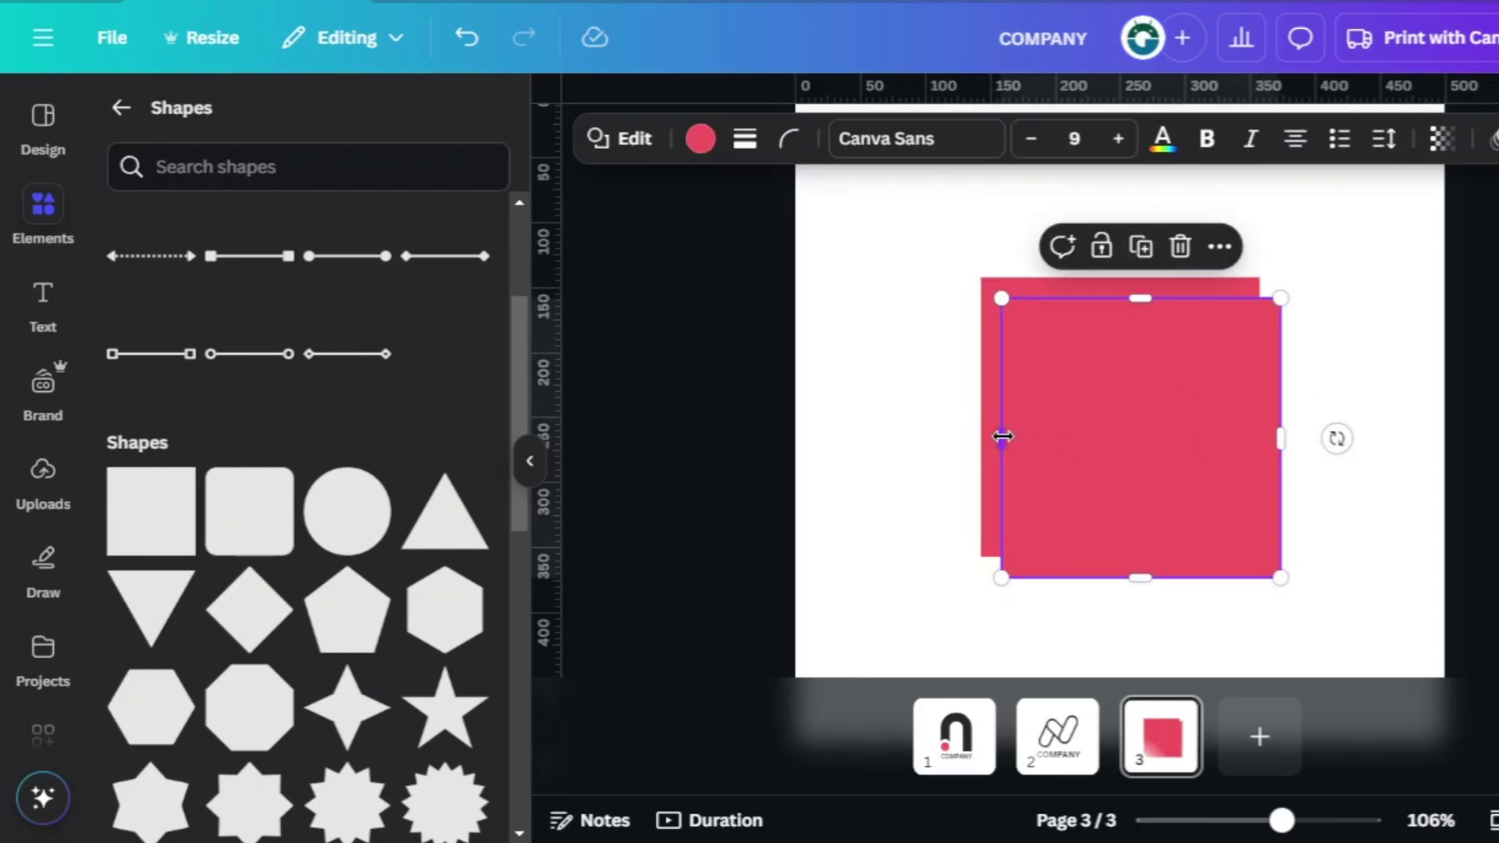
pyautogui.moveTo(1002, 436); pyautogui.dragTo(1229, 450)
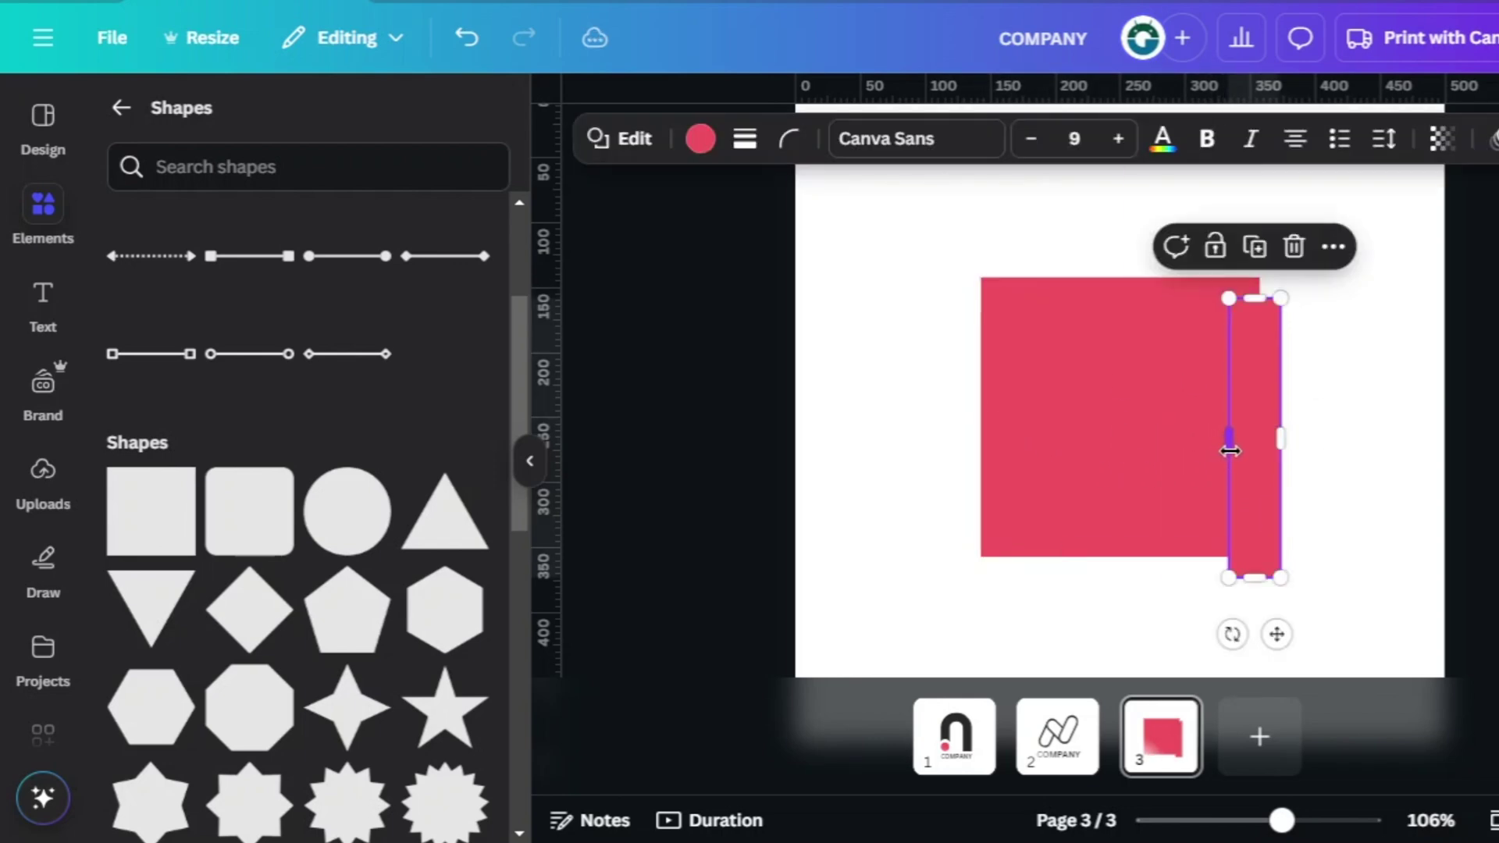
pyautogui.moveTo(1271, 577); pyautogui.dragTo(1269, 511)
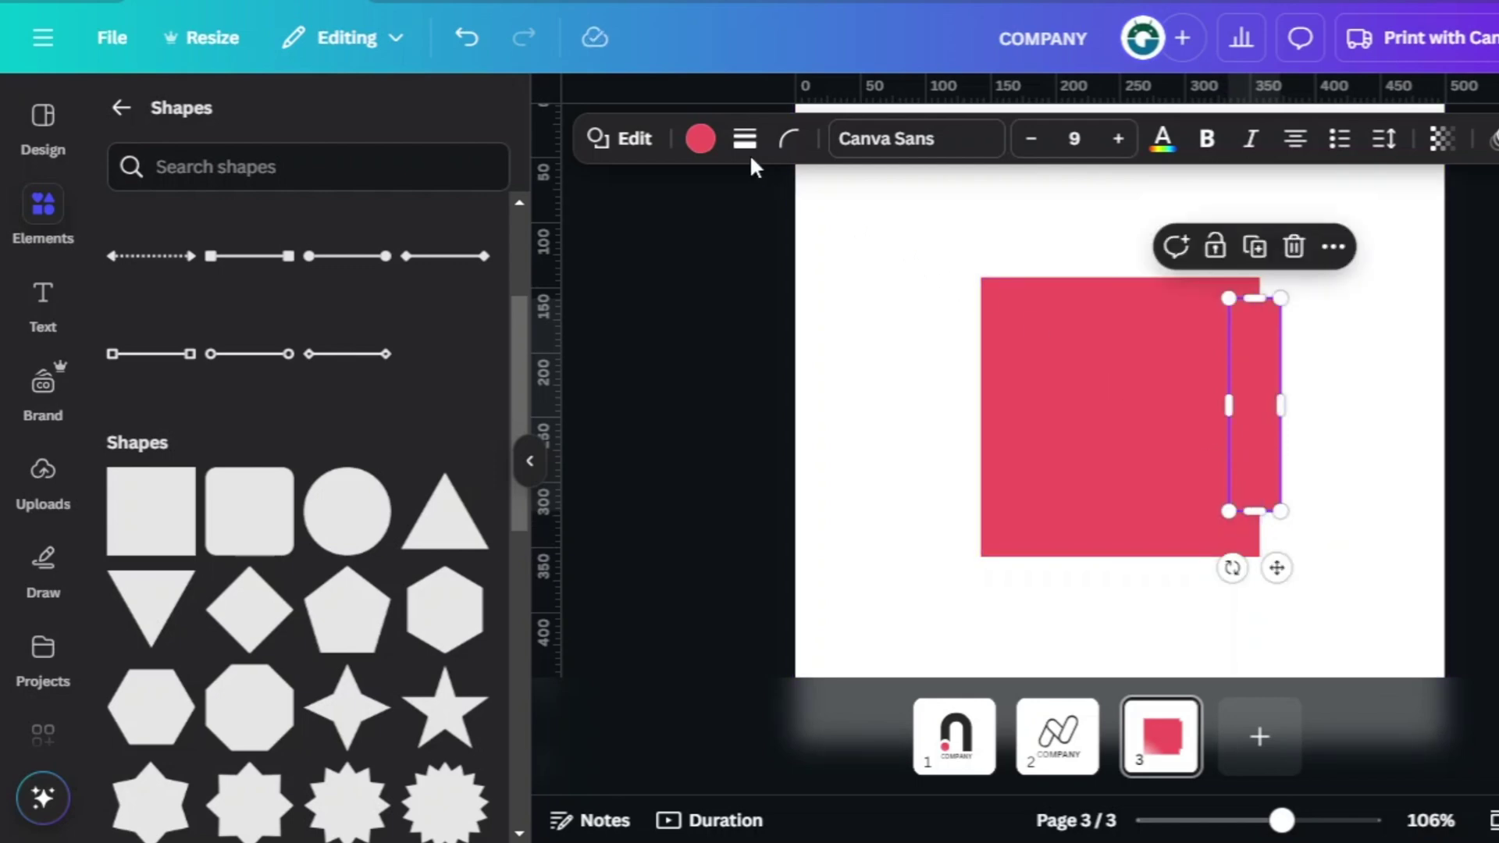
# - Recolour the narrow bar white and the large square dark grey
pyautogui.click(713, 145)
pyautogui.click(462, 295)
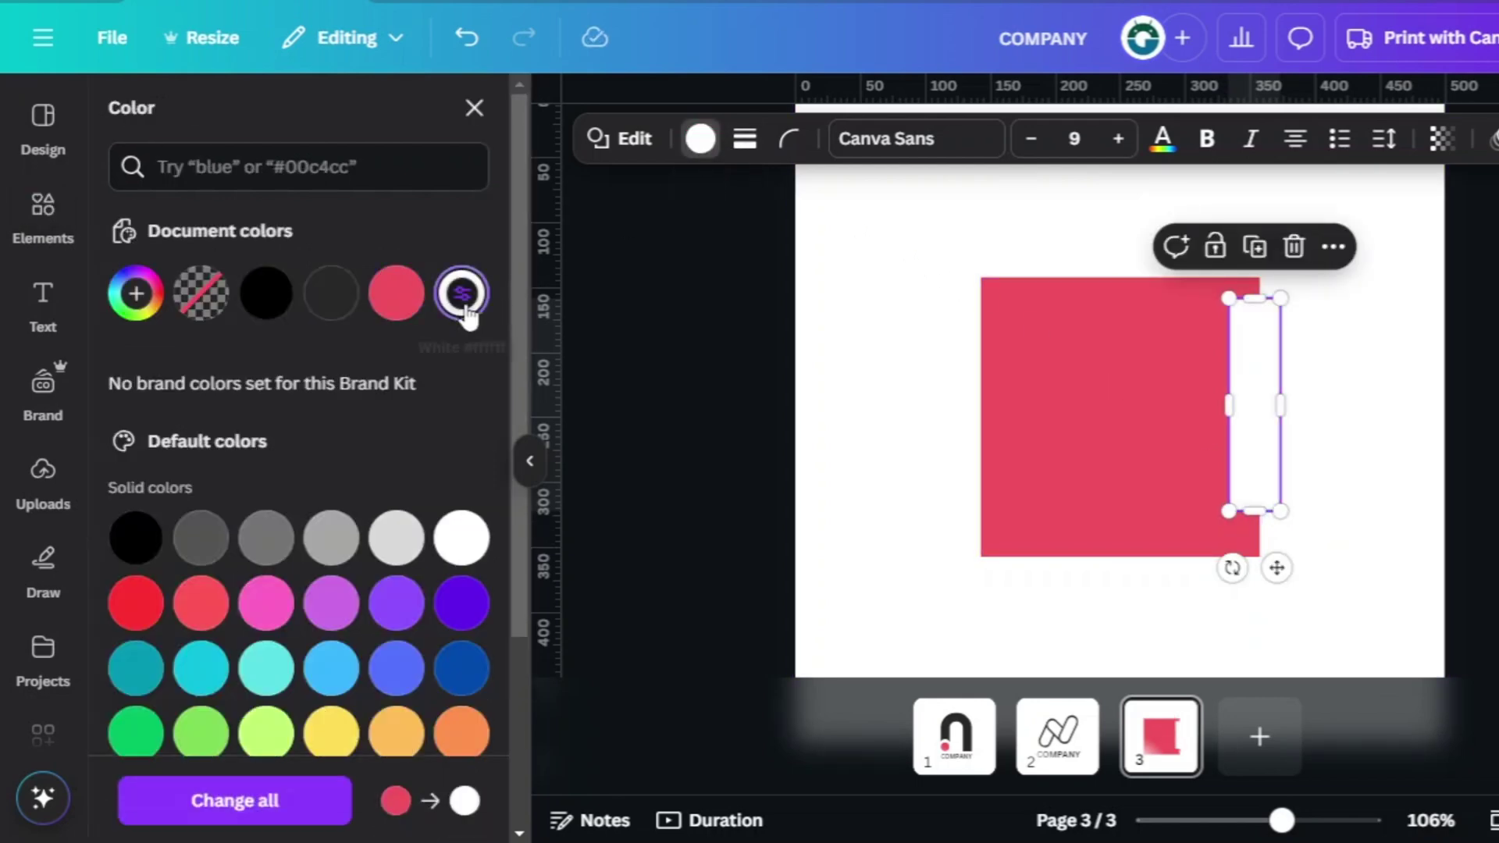
pyautogui.click(1120, 390)
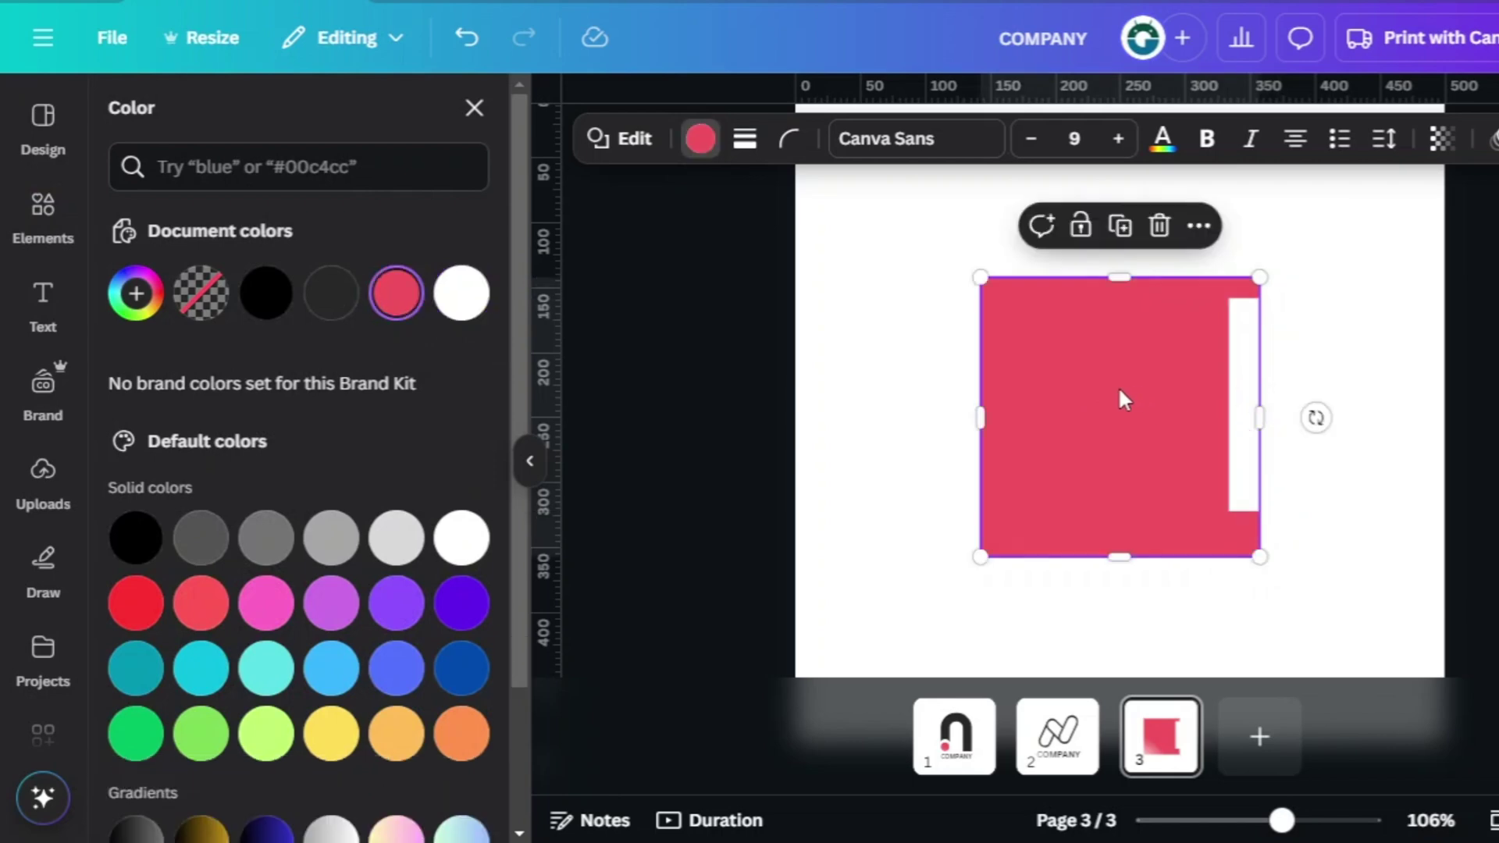
pyautogui.click(333, 306)
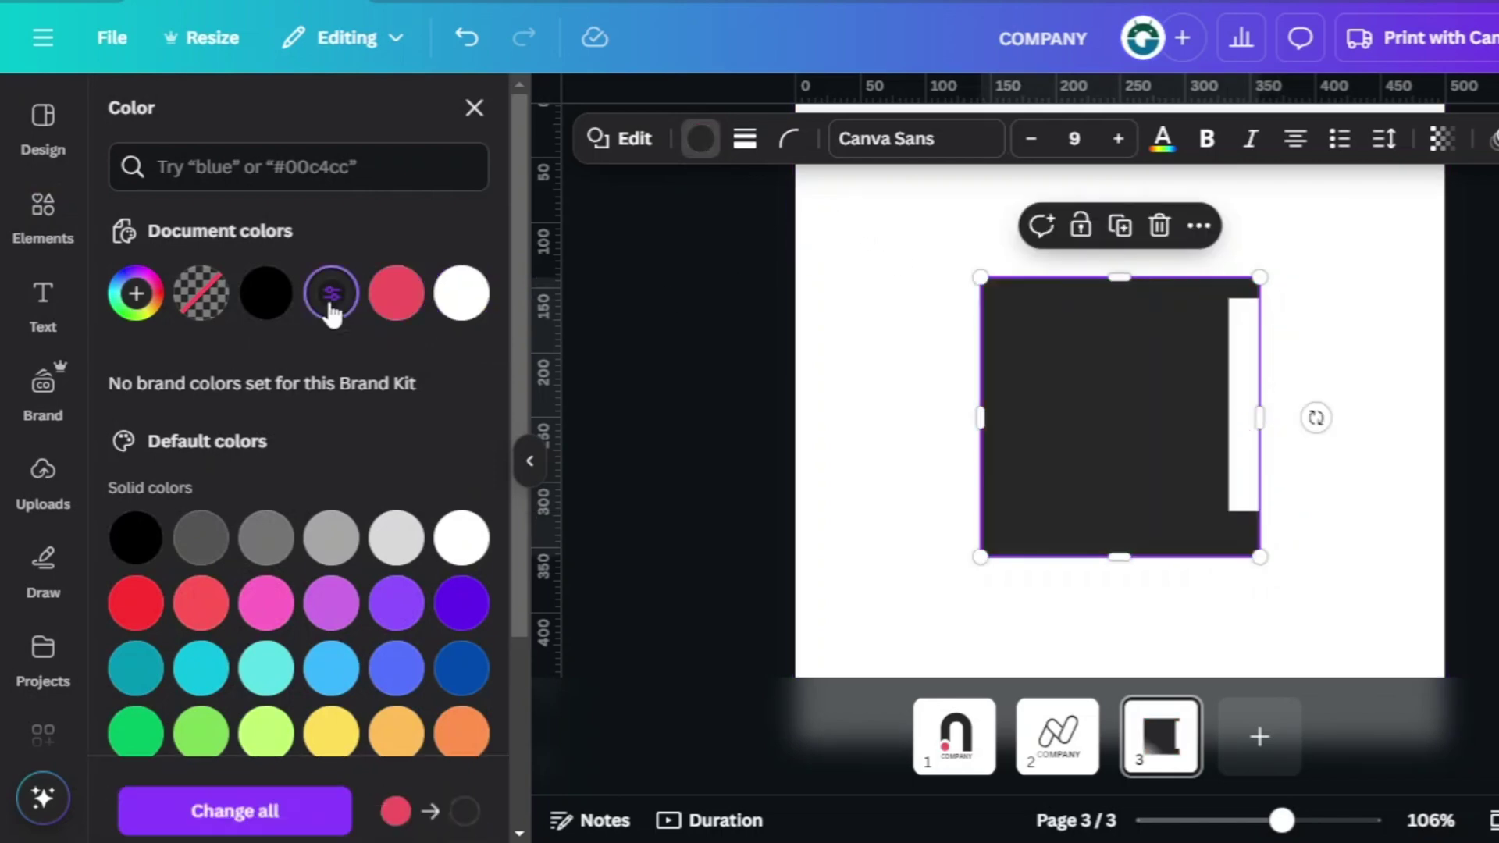
# - Lengthen the white bar and move it onto the left part of the dark square, extending past the square's upper edge
pyautogui.moveTo(1249, 431); pyautogui.dragTo(1212, 397)
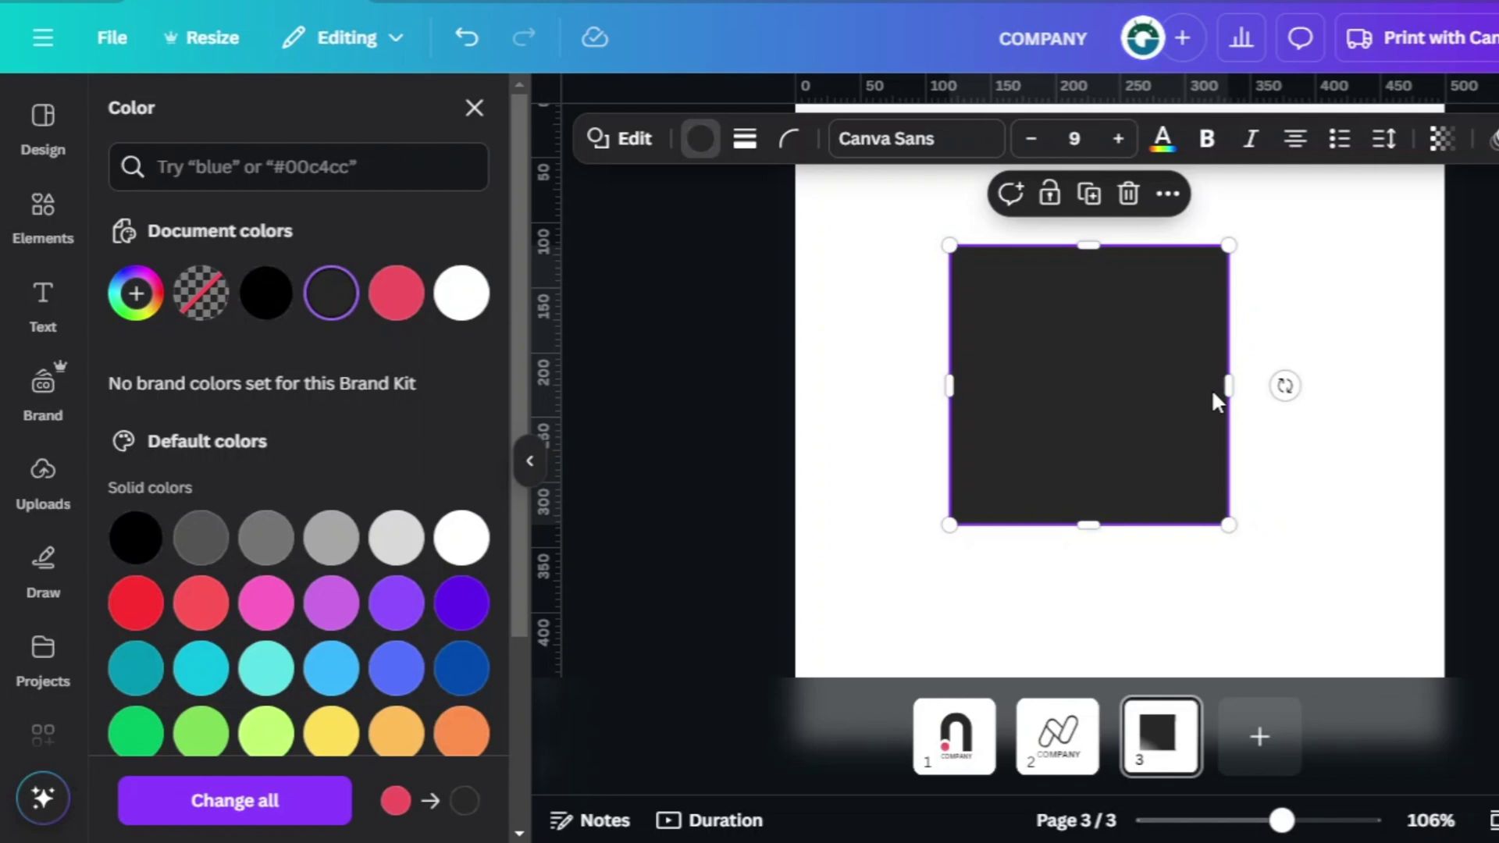
pyautogui.hotkey('ctrl', 'z')
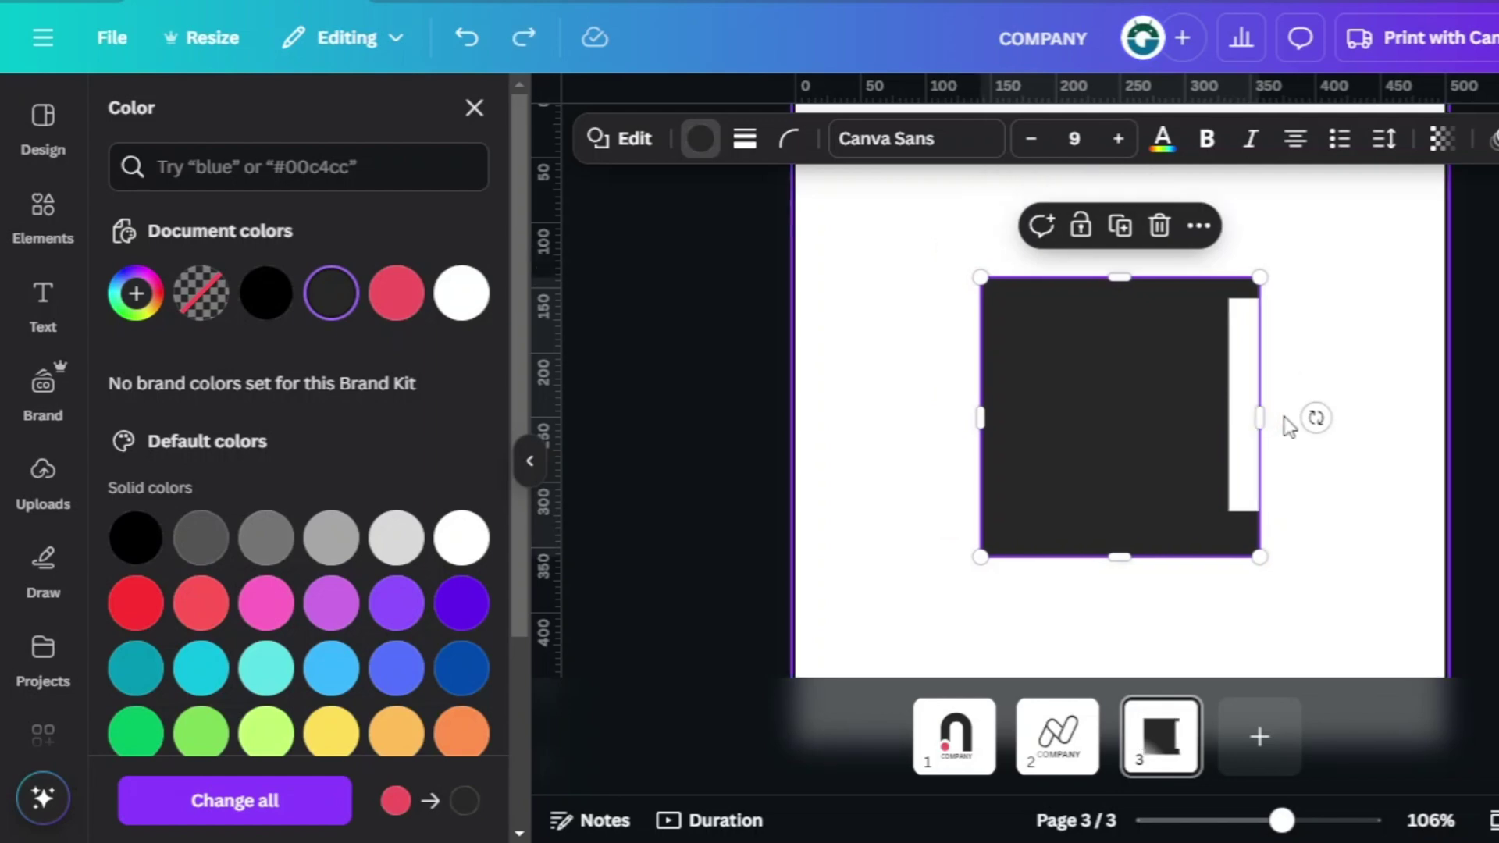
pyautogui.click(1265, 419)
pyautogui.moveTo(1265, 418); pyautogui.dragTo(1199, 327)
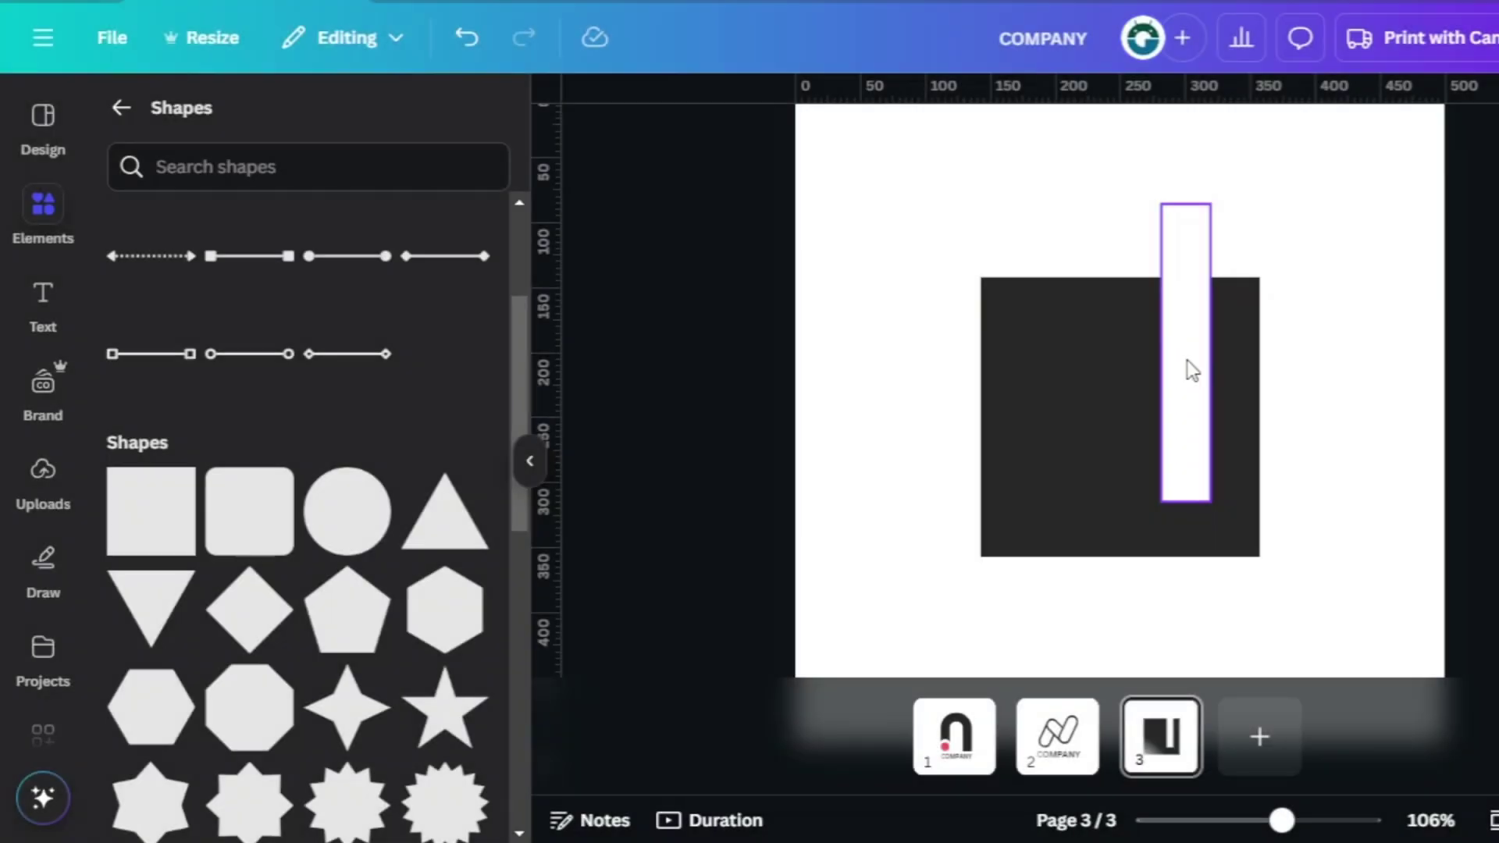
pyautogui.moveTo(1187, 368); pyautogui.dragTo(1065, 388)
# - Duplicate the white bar and set the copies edge to edge across the square, leaving a dark strip along its right side
pyautogui.click(1058, 554)
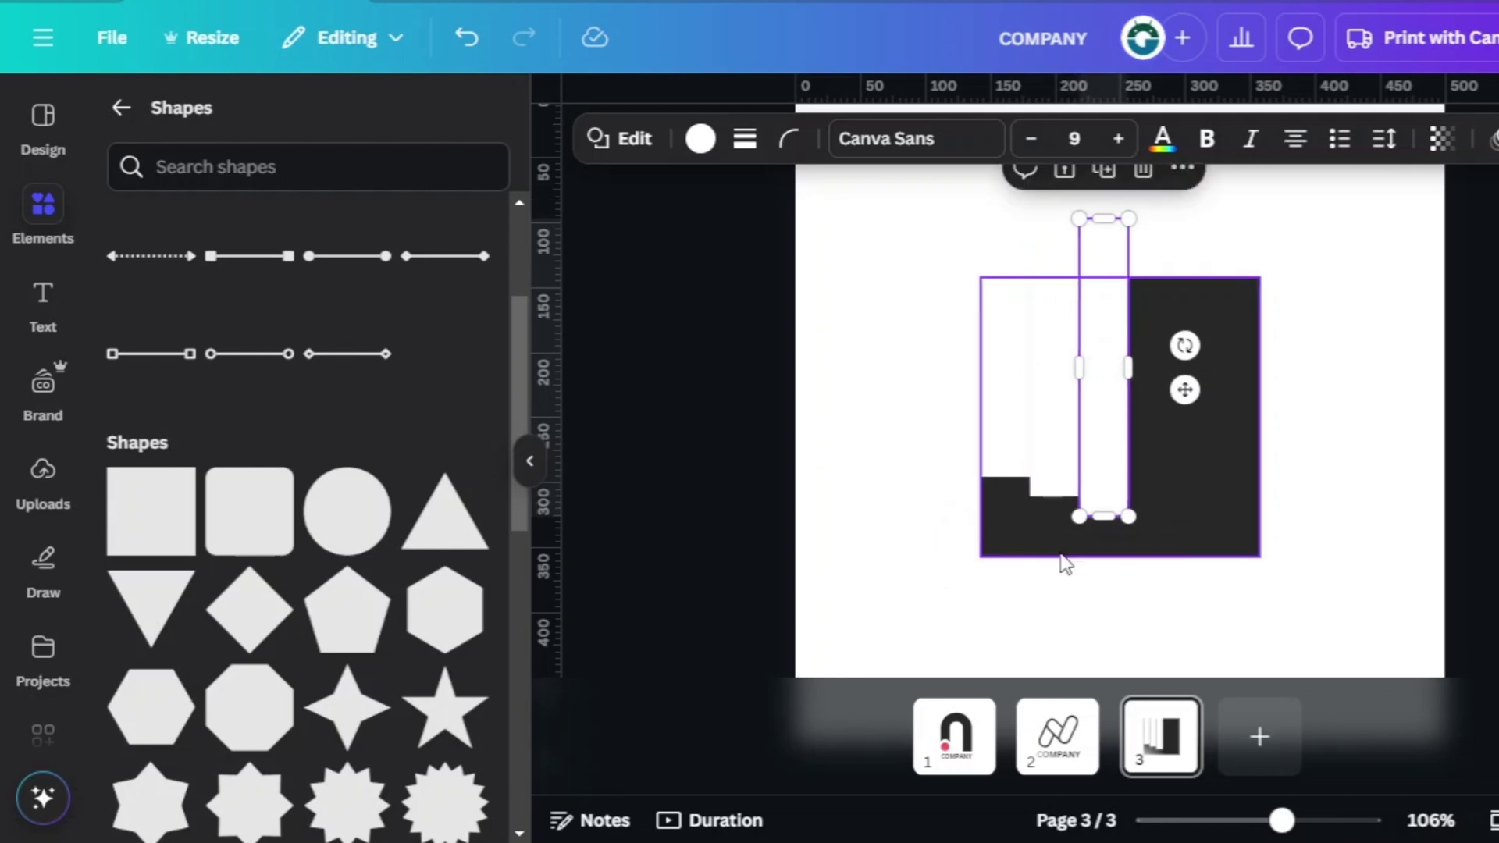
pyautogui.click(1059, 551)
pyautogui.hotkey('ctrl', 'z')
pyautogui.click(1056, 550)
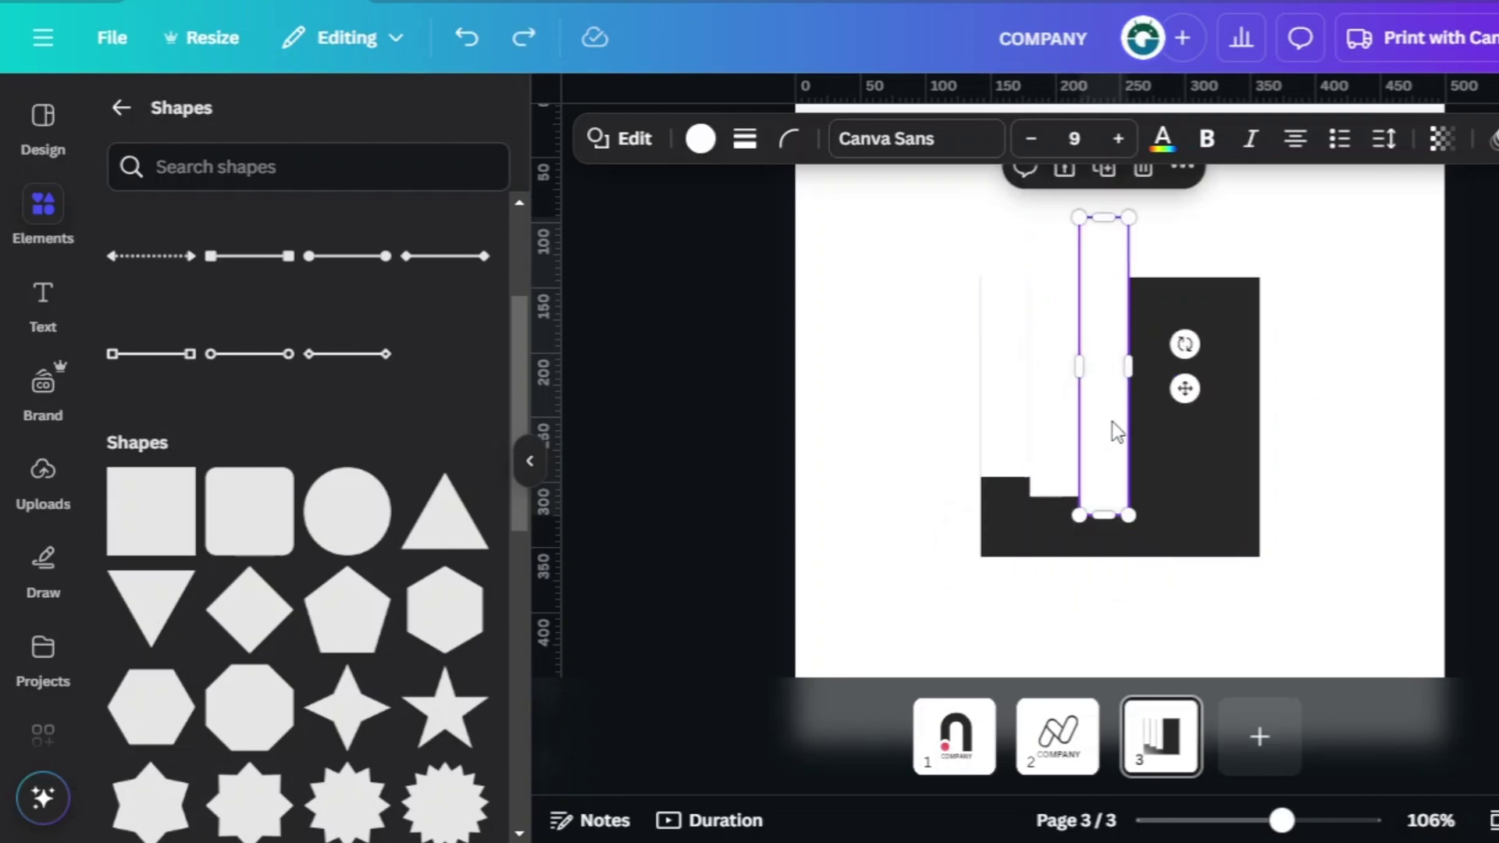
pyautogui.click(1105, 169)
pyautogui.moveTo(1124, 358); pyautogui.dragTo(1164, 339)
pyautogui.click(1157, 178)
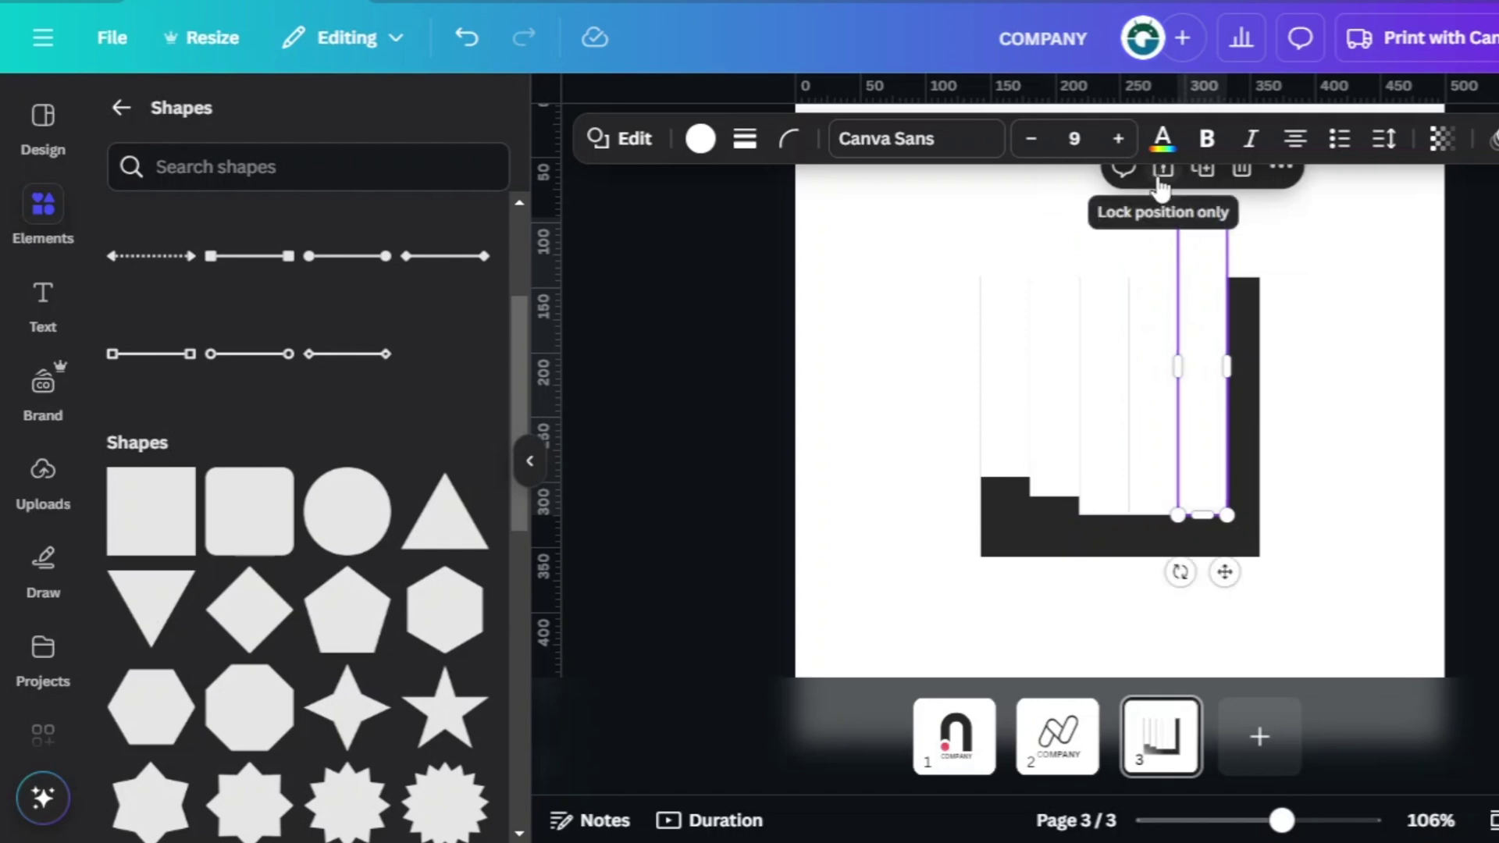
# - Widen the five white bars together until they span the full width of the dark square
pyautogui.click(897, 335)
pyautogui.scroll(2, 913, 368)
pyautogui.click(1003, 429)
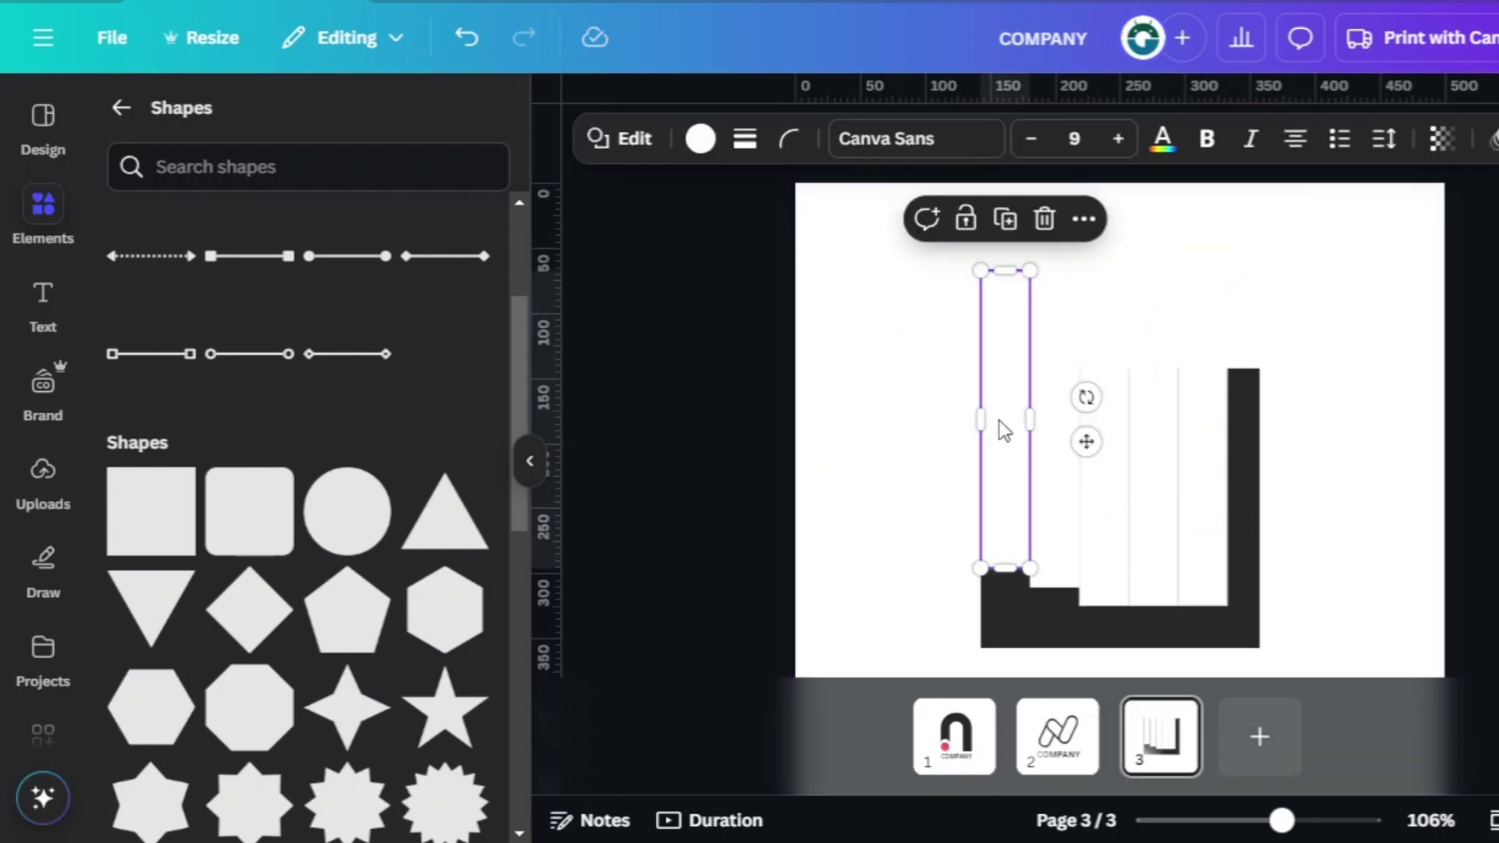
pyautogui.keyDown('shift'); pyautogui.click(1055, 444); pyautogui.keyUp('shift')
pyautogui.keyDown('shift'); pyautogui.click(1105, 441); pyautogui.keyUp('shift')
pyautogui.keyDown('shift'); pyautogui.click(1153, 468); pyautogui.keyUp('shift')
pyautogui.keyDown('shift'); pyautogui.click(1194, 499); pyautogui.keyUp('shift')
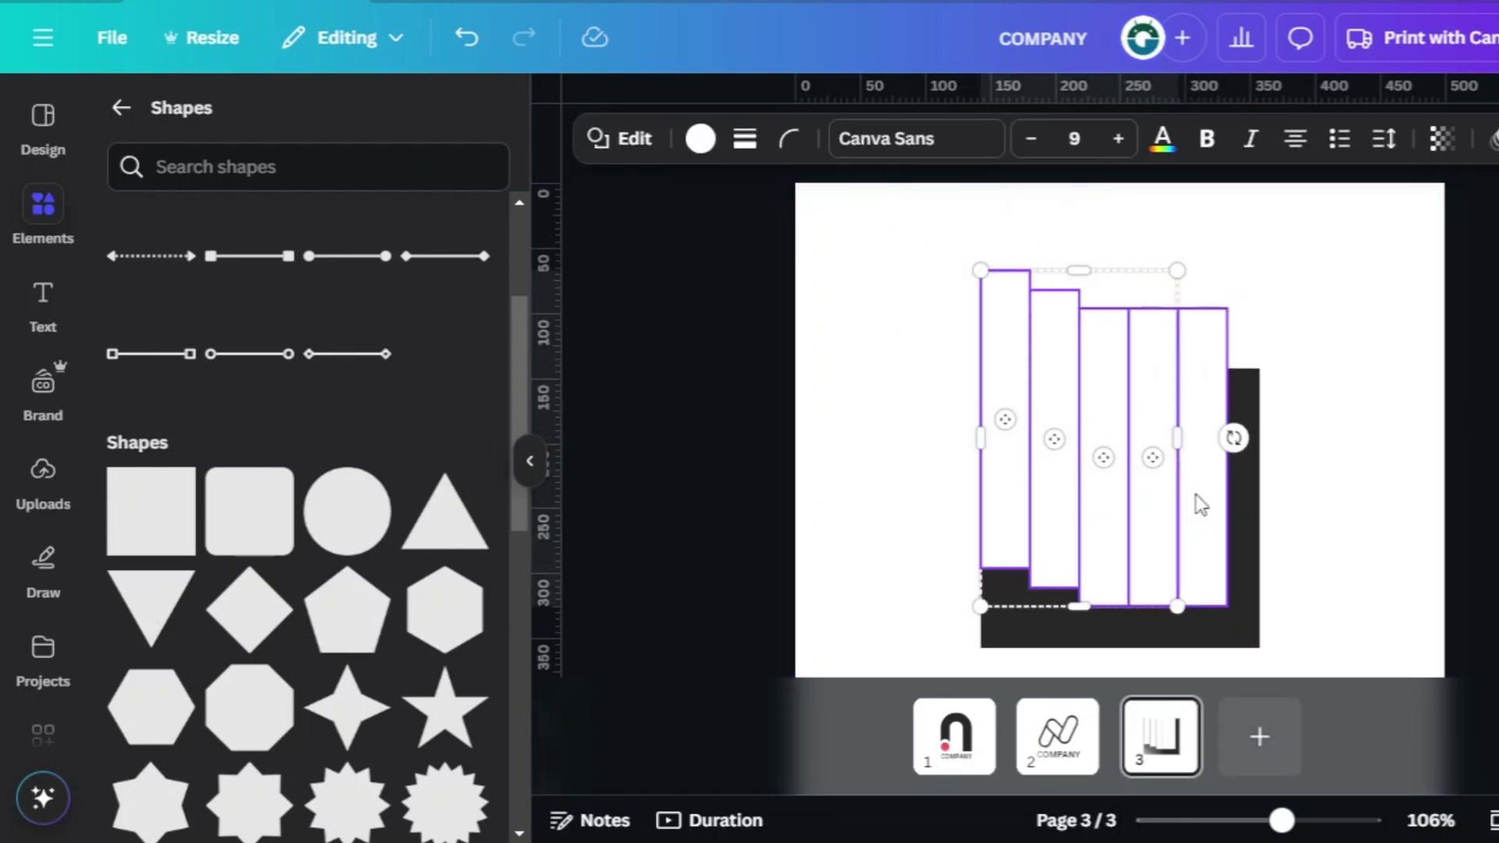
pyautogui.moveTo(1228, 445); pyautogui.dragTo(1258, 444)
pyautogui.press('Escape')
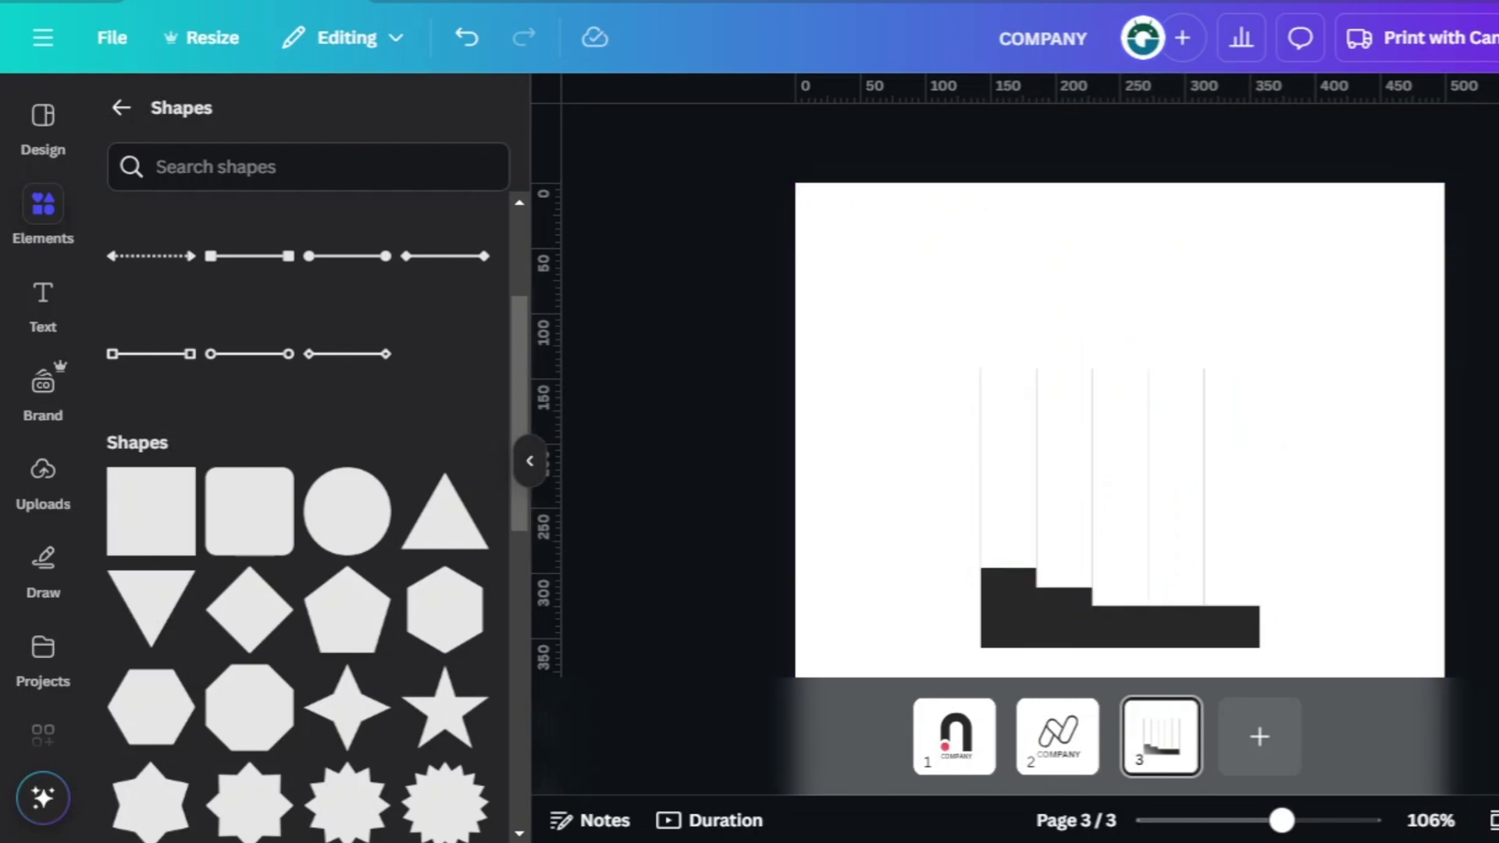
# - Delete the first, third and fifth white bars, leaving two white gaps in the dark square
pyautogui.click(1232, 476)
pyautogui.press('Delete')
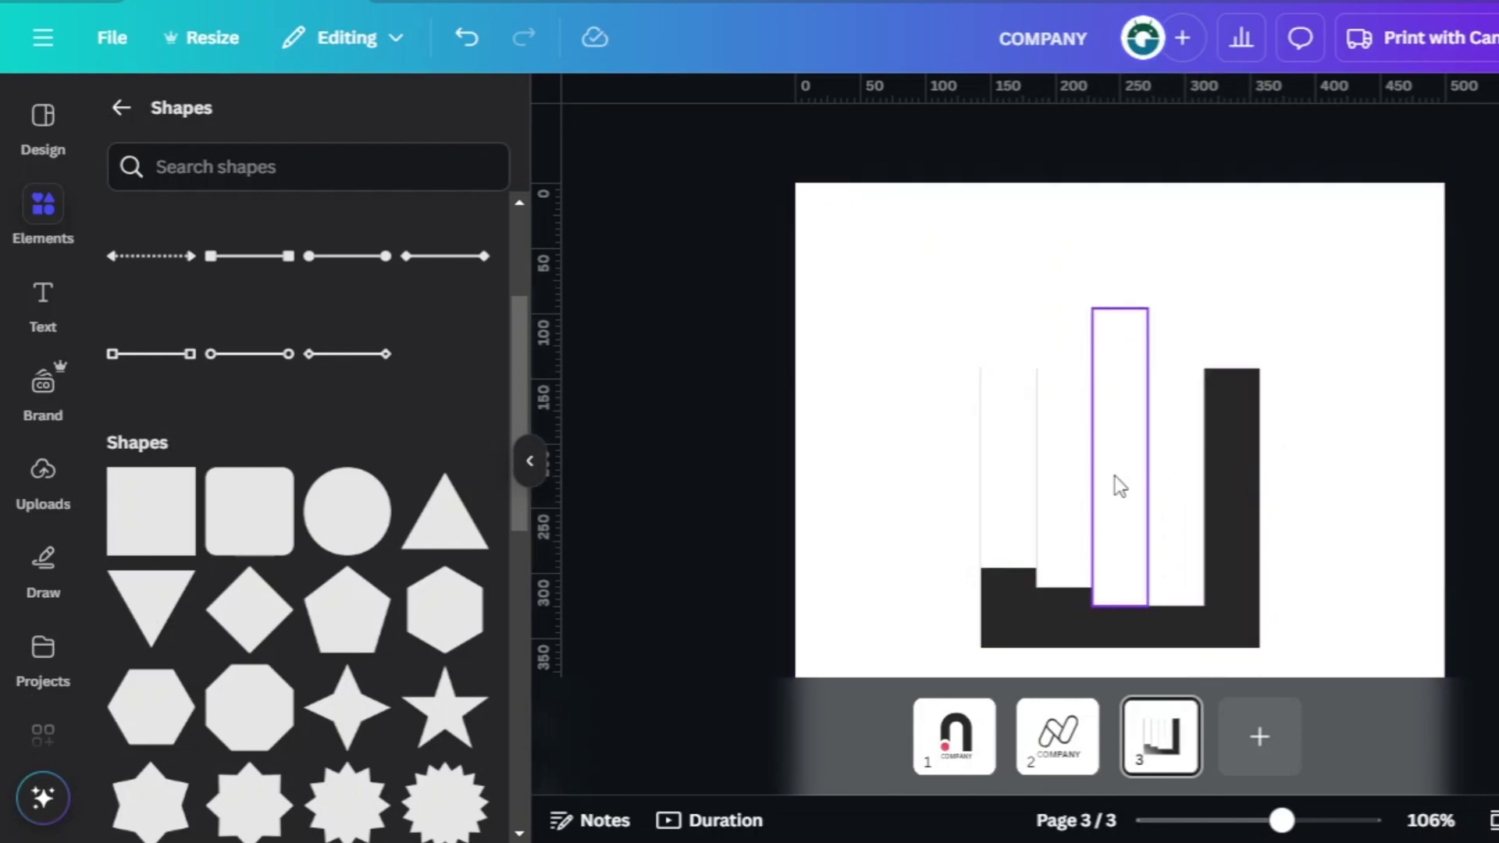
pyautogui.click(1106, 480)
pyautogui.press('Delete')
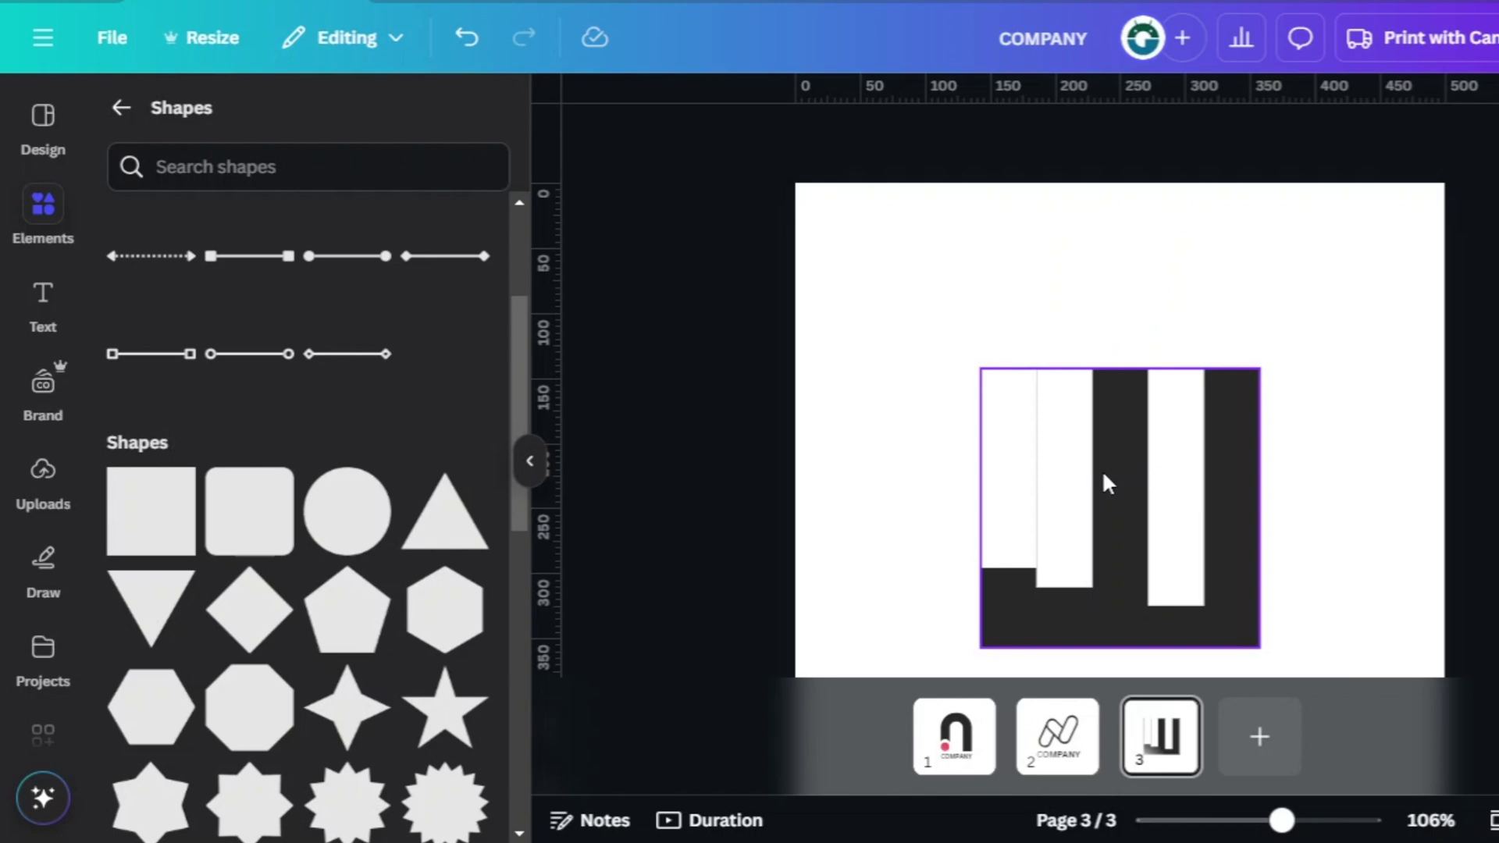
pyautogui.click(998, 480)
pyautogui.press('Delete')
pyautogui.scroll(-2, 1049, 484)
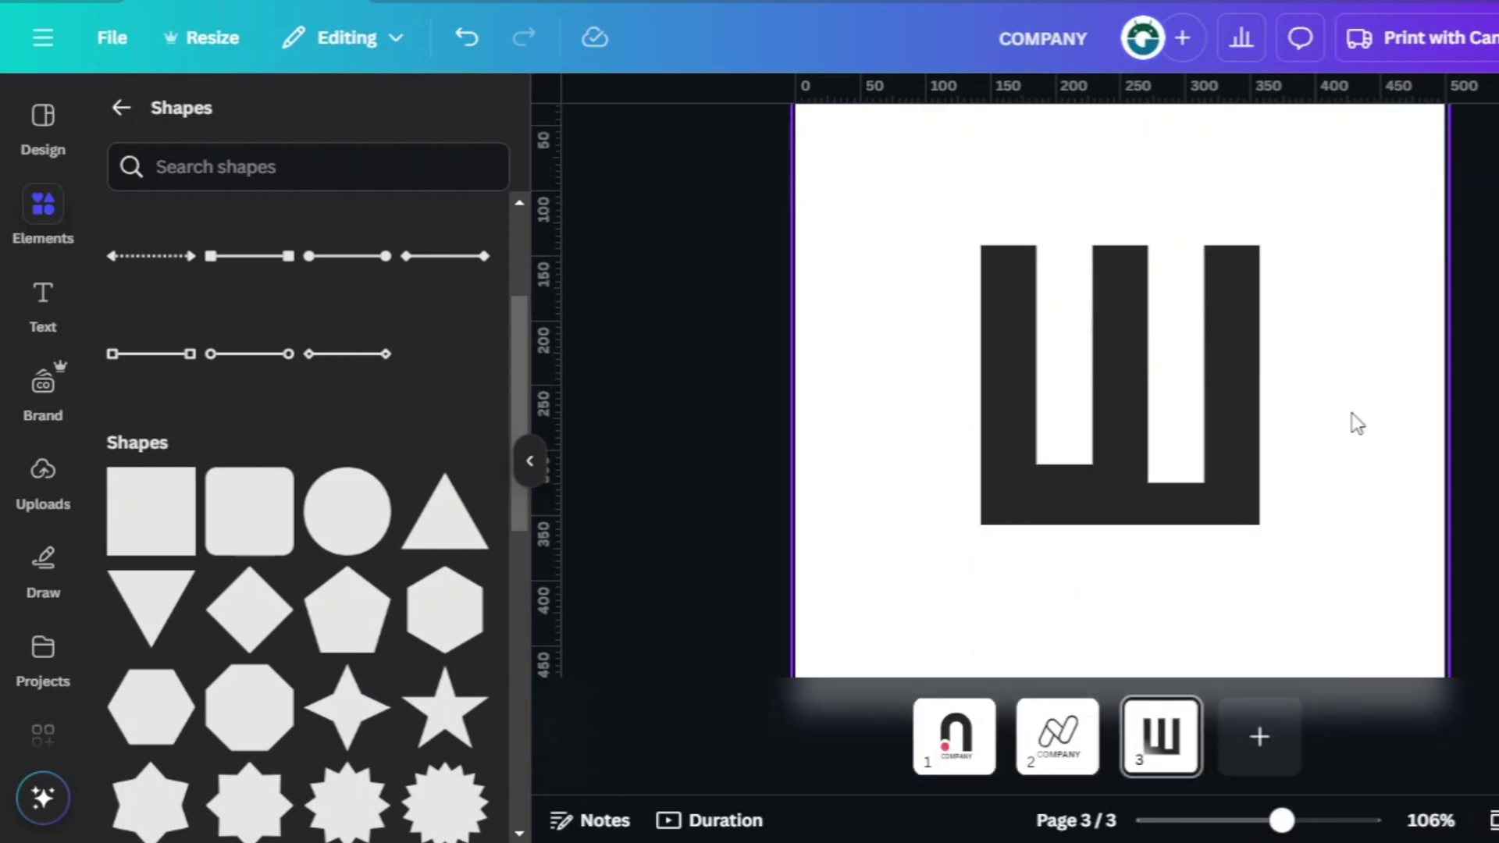
# - Shift the left white gap to cut through the square's lower edge instead of the upper, and shorten the right bar's lower end
pyautogui.click(1071, 438)
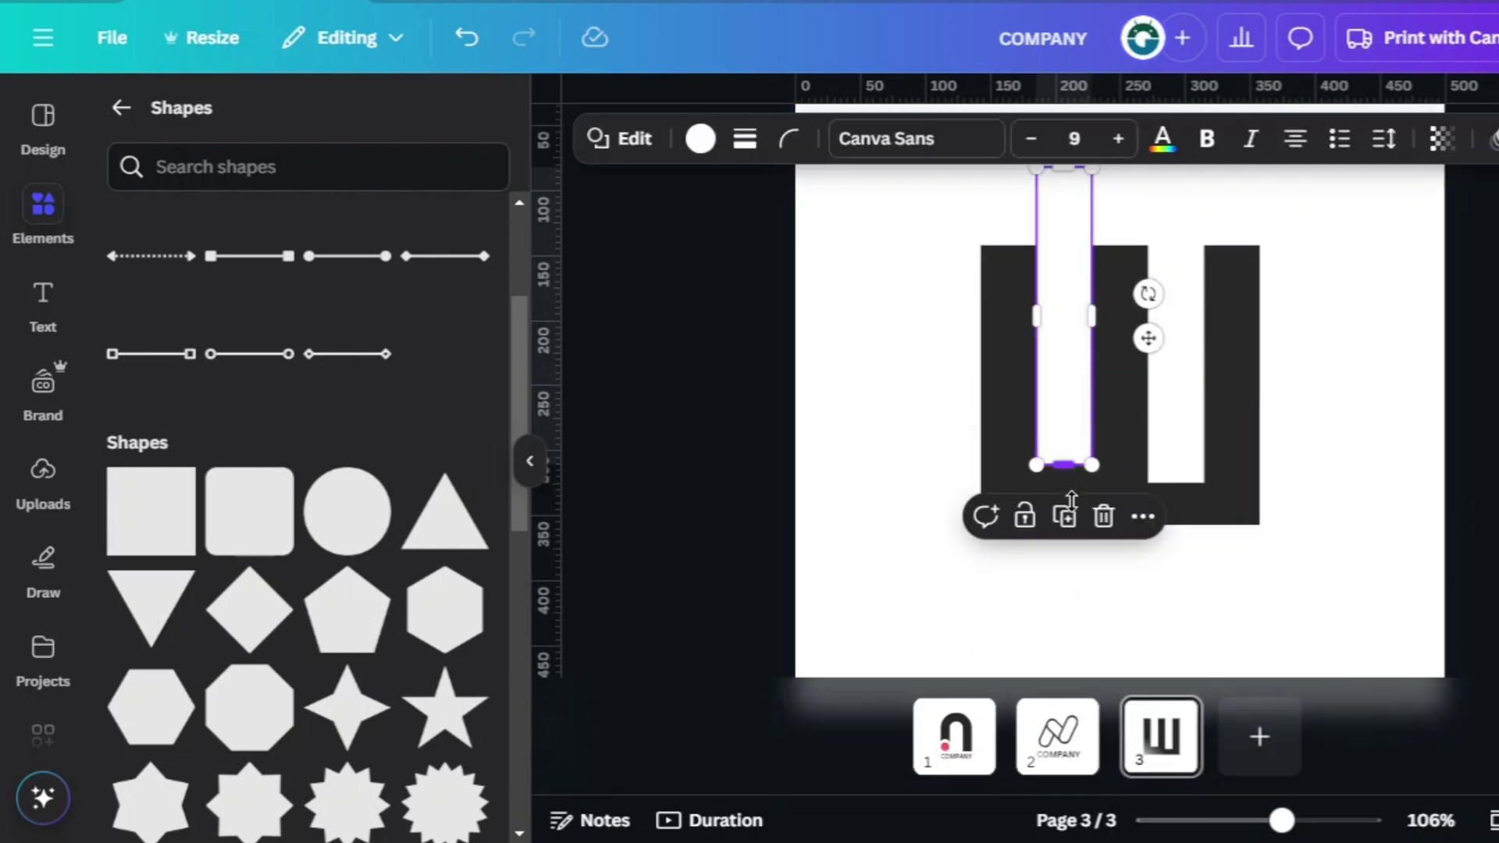
pyautogui.moveTo(1063, 466); pyautogui.dragTo(1063, 589)
pyautogui.moveTo(1064, 169); pyautogui.dragTo(1066, 335)
pyautogui.click(1178, 445)
pyautogui.moveTo(1177, 483); pyautogui.dragTo(1178, 459)
pyautogui.click(1486, 383)
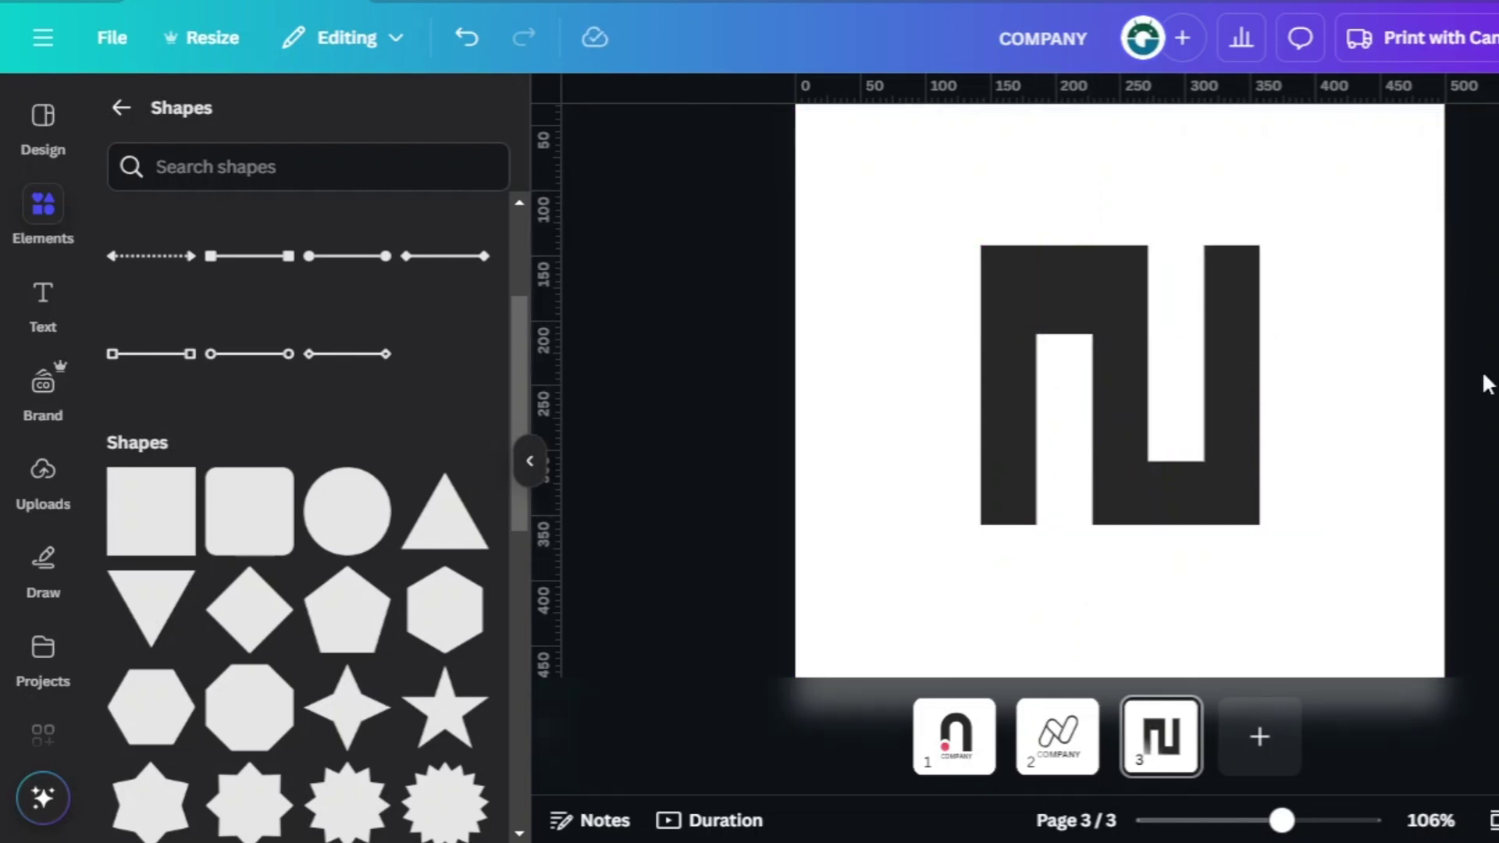
# - Shorten the right white bar further, then rotate a copy of it into a diagonal about 139 long linking the two white gaps
pyautogui.click(1194, 414)
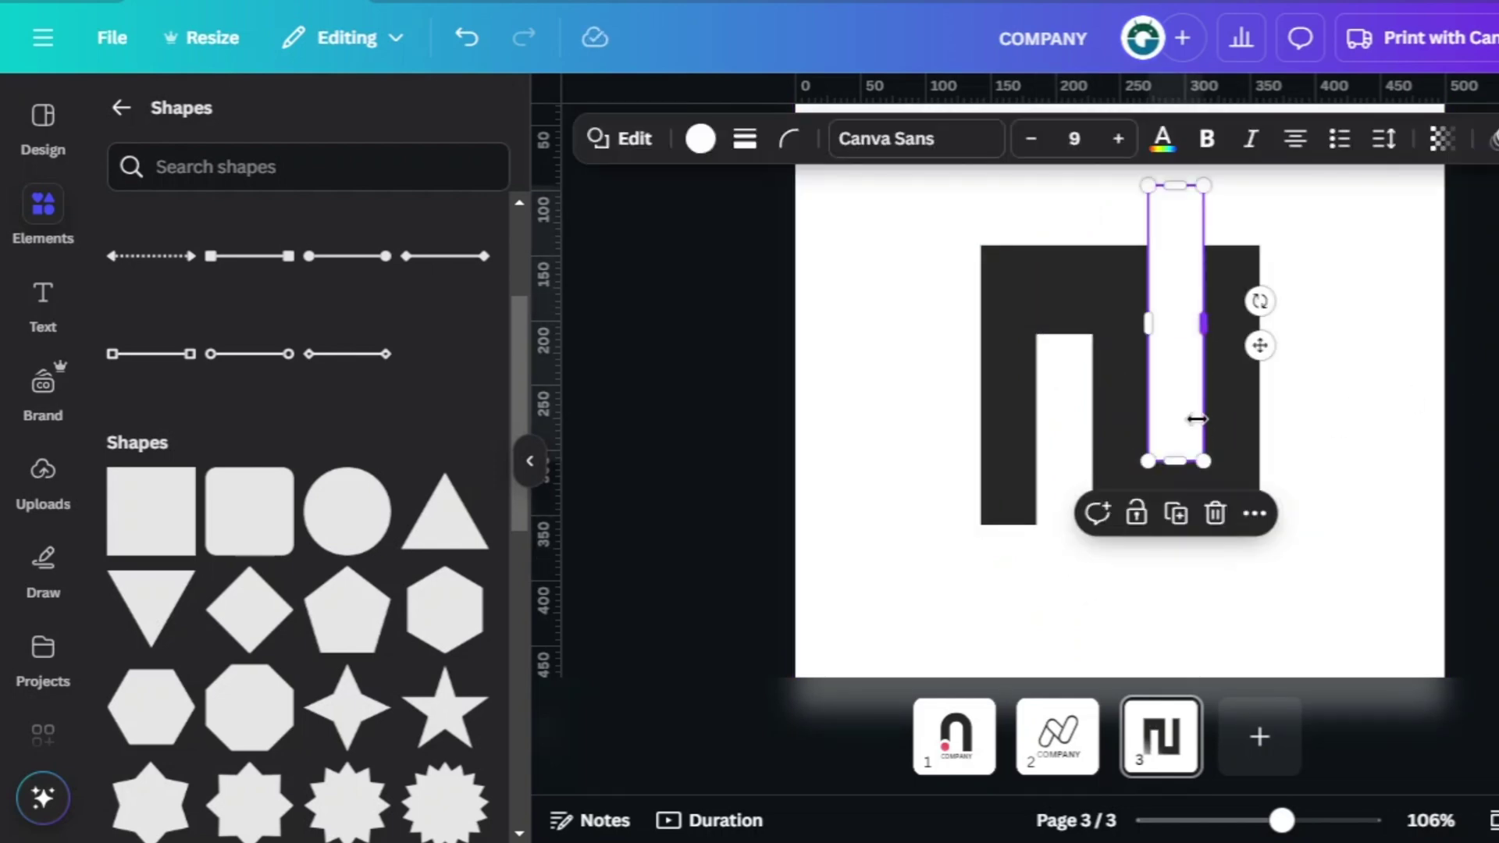
pyautogui.moveTo(1175, 460)
pyautogui.mouseDown()
pyautogui.moveTo(1178, 375)
pyautogui.moveTo(1178, 436)
pyautogui.mouseUp()
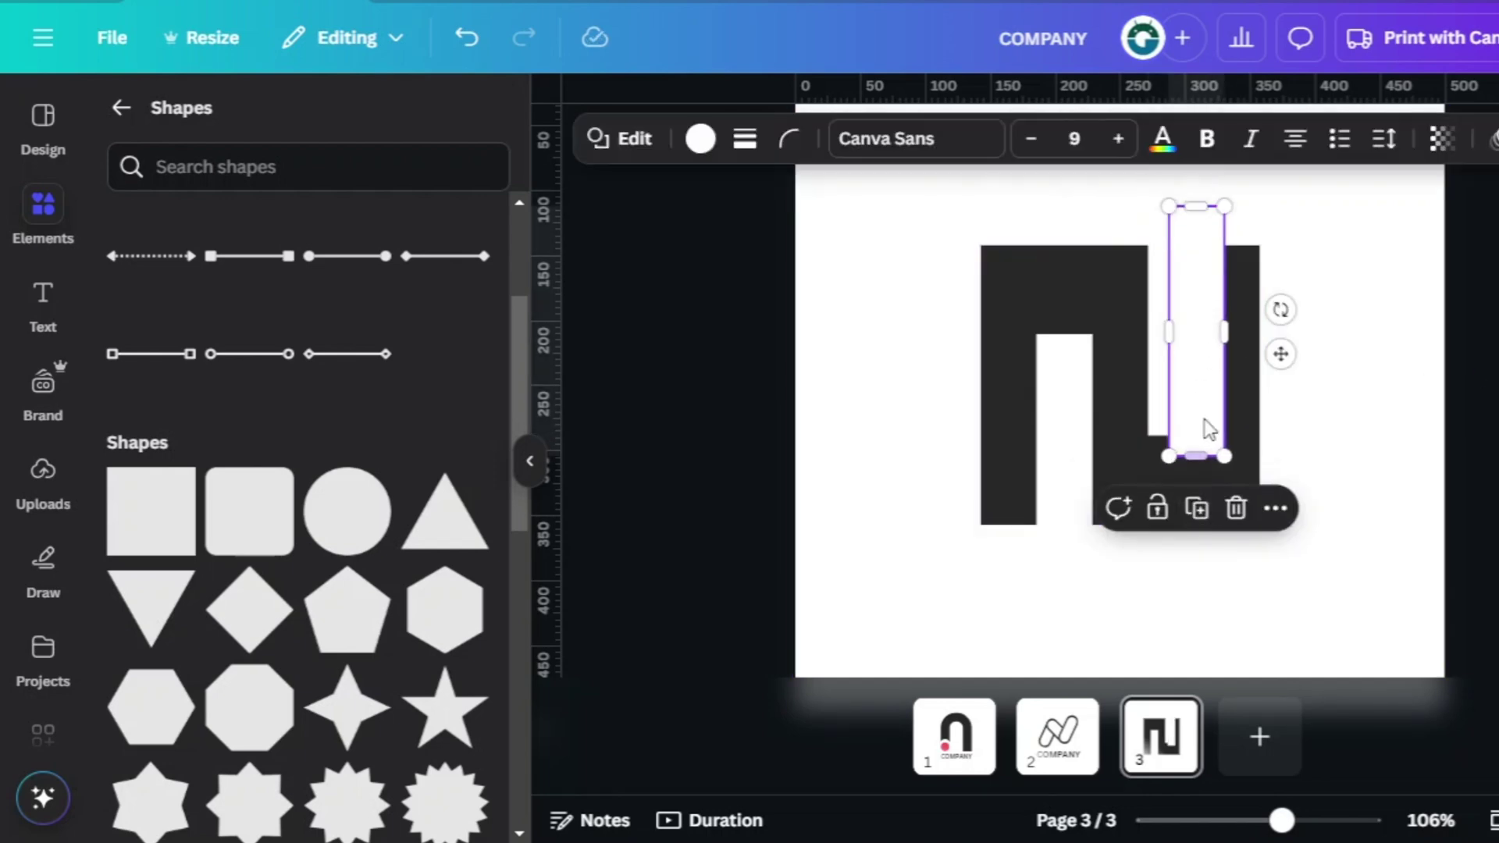
pyautogui.moveTo(1260, 291); pyautogui.dragTo(1228, 260)
pyautogui.moveTo(1205, 335); pyautogui.dragTo(1145, 400)
pyautogui.moveTo(1236, 493); pyautogui.dragTo(1185, 449)
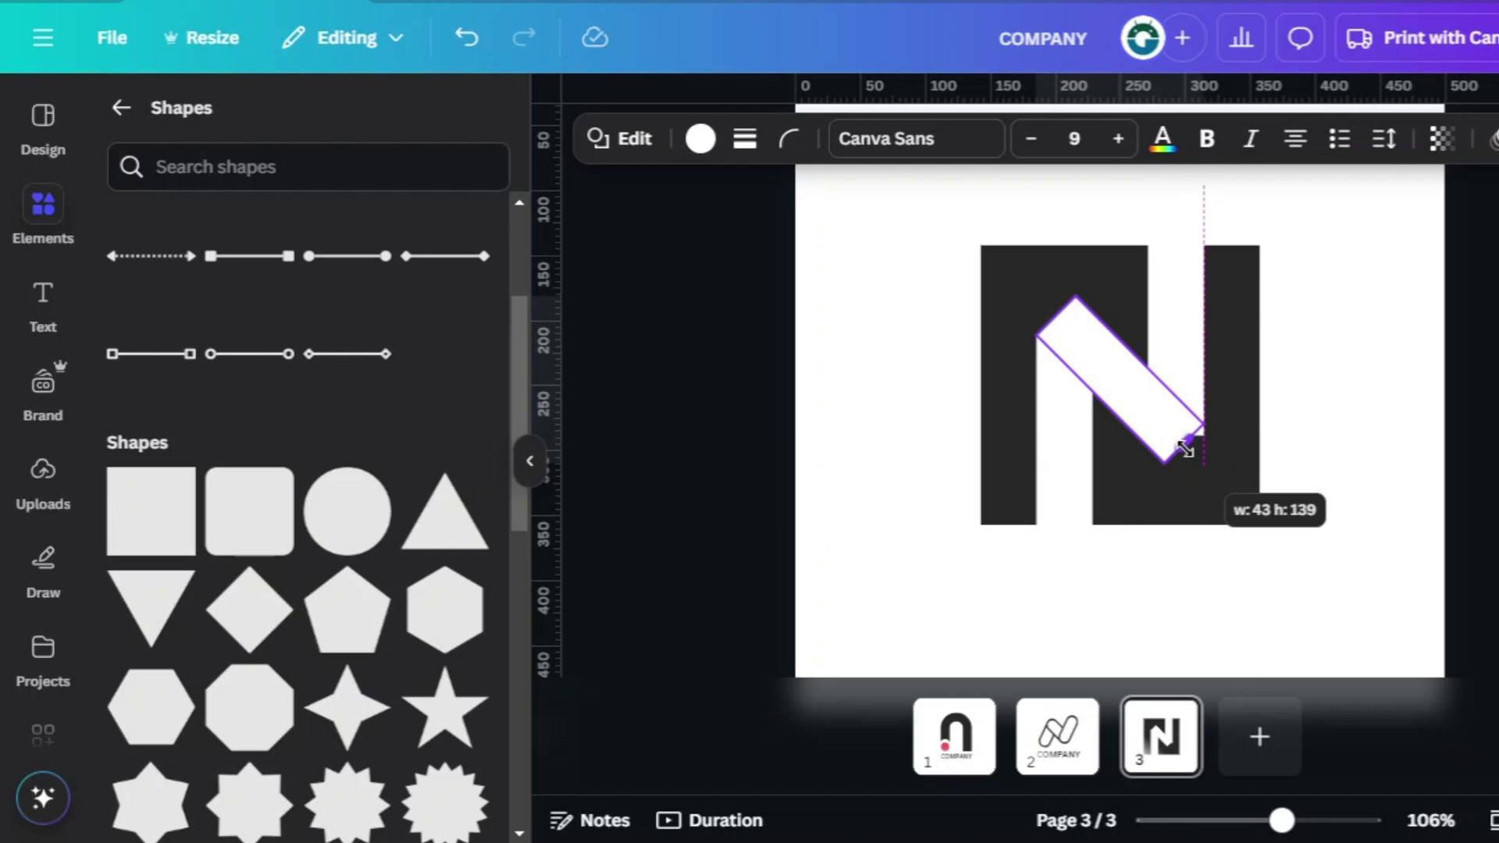
pyautogui.moveTo(1185, 450); pyautogui.dragTo(1185, 450)
pyautogui.press('Escape')
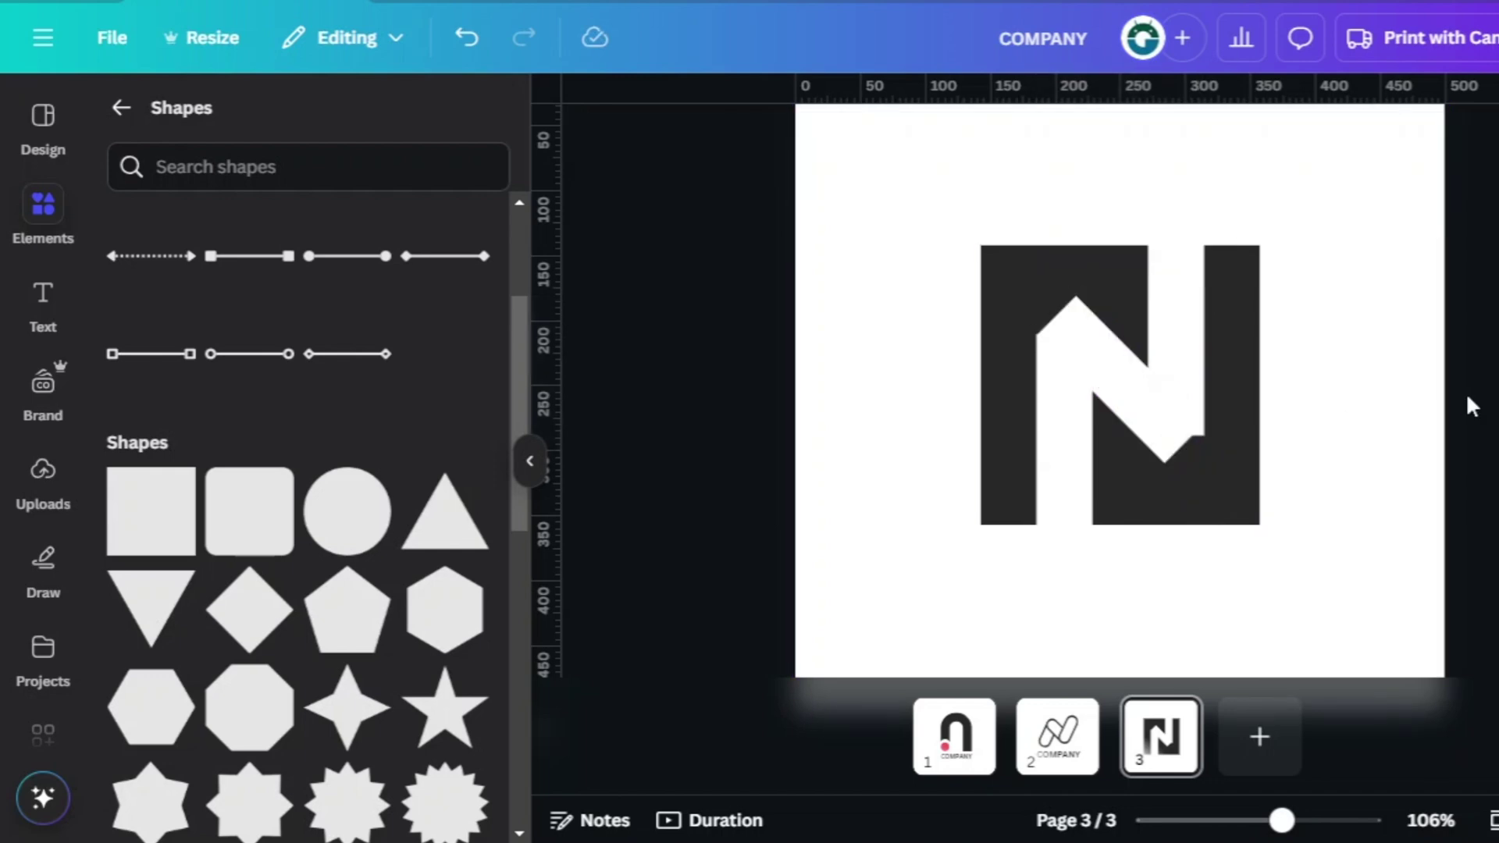
# - Fine-tune the white diagonal's upper end and nudge it slightly up and right to line up with both vertical bars
pyautogui.click(1147, 394)
pyautogui.moveTo(1055, 314); pyautogui.dragTo(1051, 314)
pyautogui.click(1489, 412)
pyautogui.click(1114, 360)
pyautogui.press('Up')
pyautogui.press('Up')
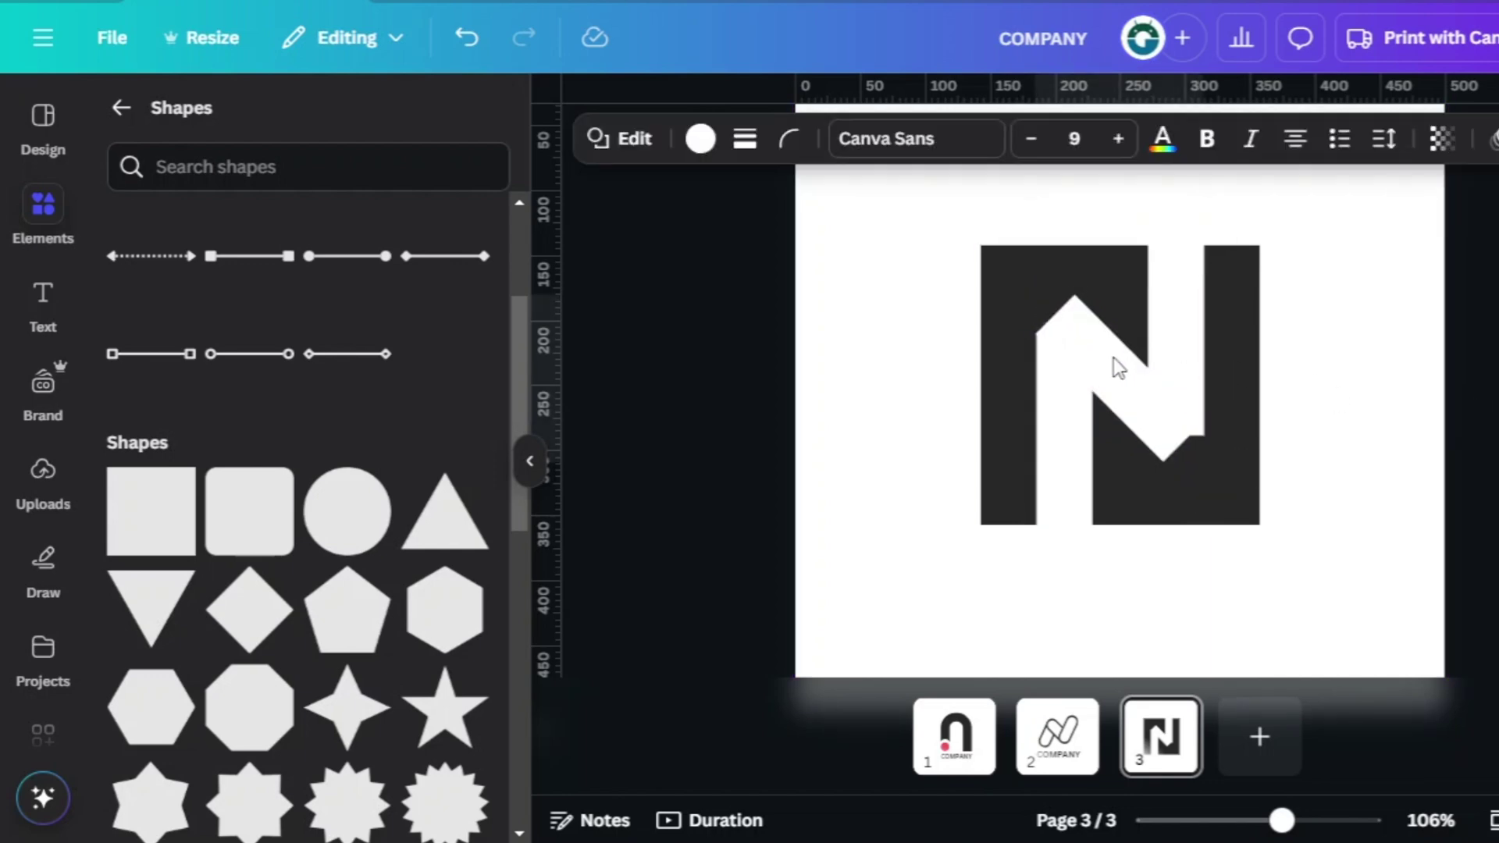
pyautogui.press('Right')
pyautogui.click(1475, 379)
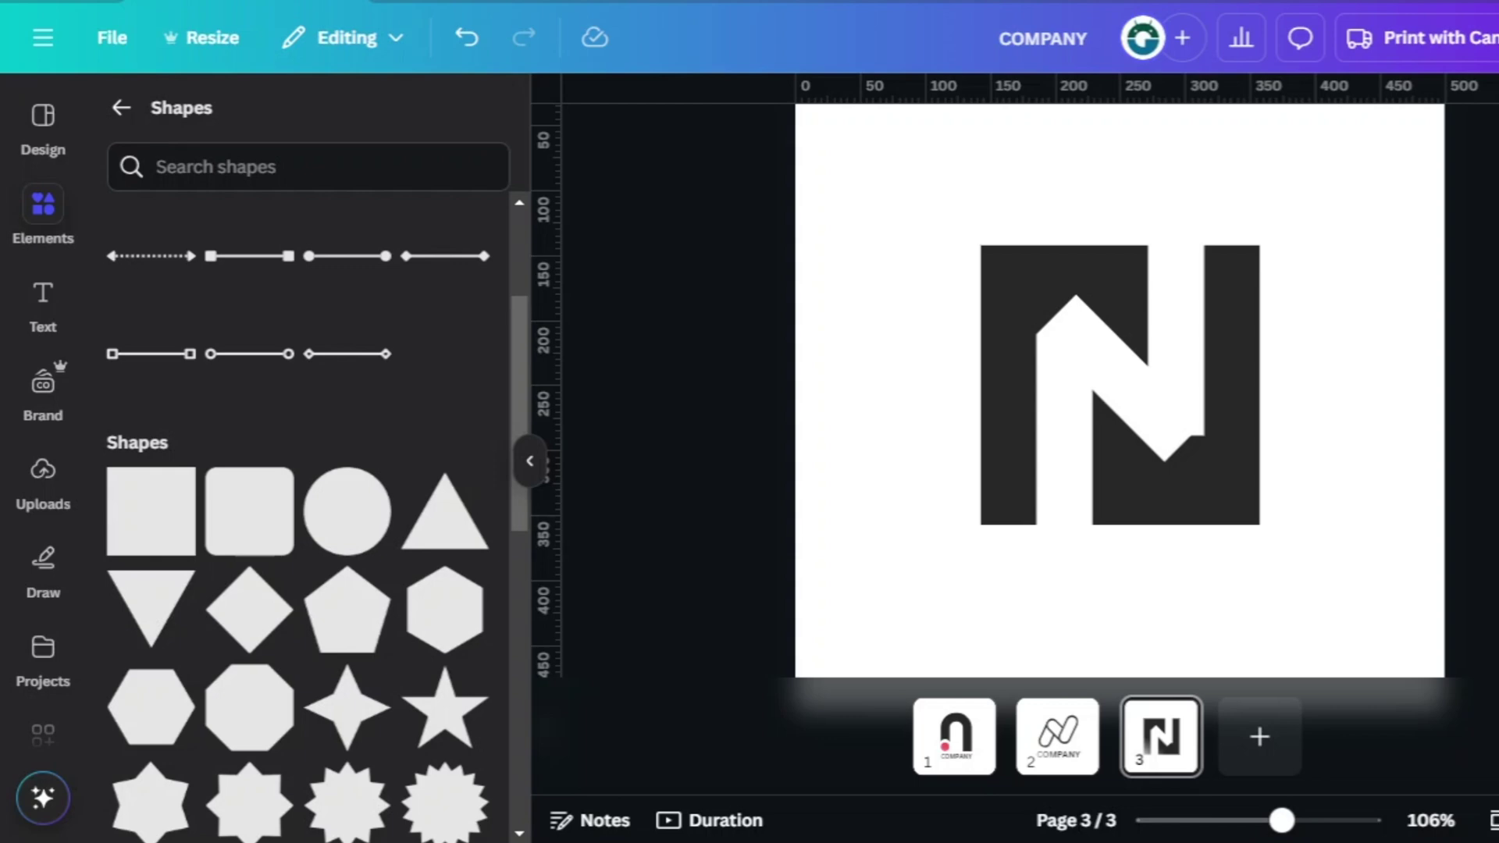
# - Add a small dark rectangle covering the diagonal's lower tip and place a copy over its upper tip, giving the diagonal flat ends
pyautogui.click(161, 529)
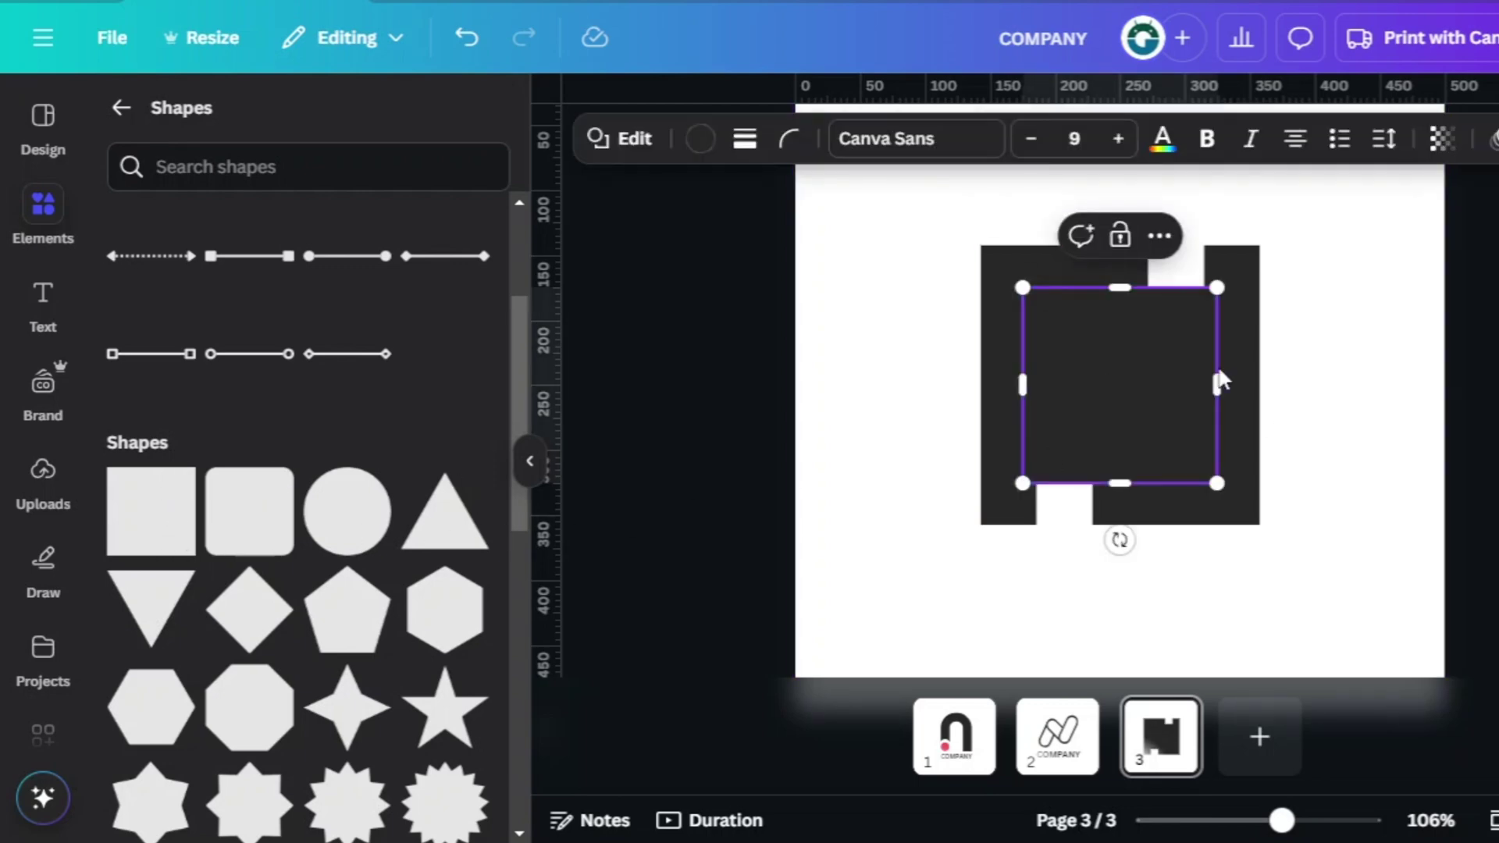
pyautogui.press('Escape')
pyautogui.moveTo(1144, 411); pyautogui.dragTo(1221, 549)
pyautogui.moveTo(1219, 625); pyautogui.dragTo(1208, 508)
pyautogui.moveTo(1315, 472); pyautogui.dragTo(1060, 286)
pyautogui.click(1492, 457)
pyautogui.click(1178, 468)
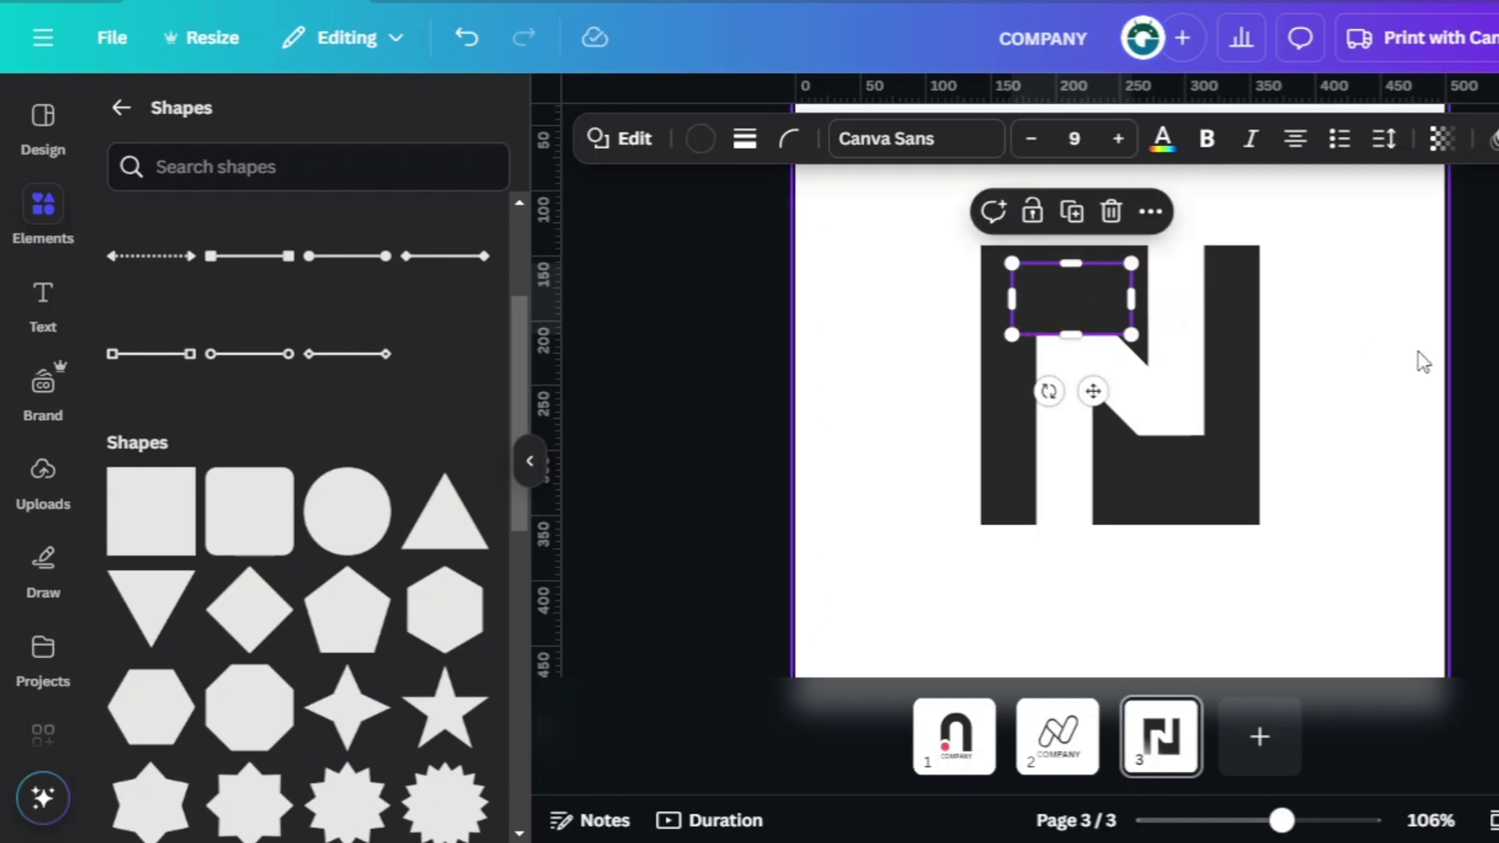
pyautogui.click(1484, 374)
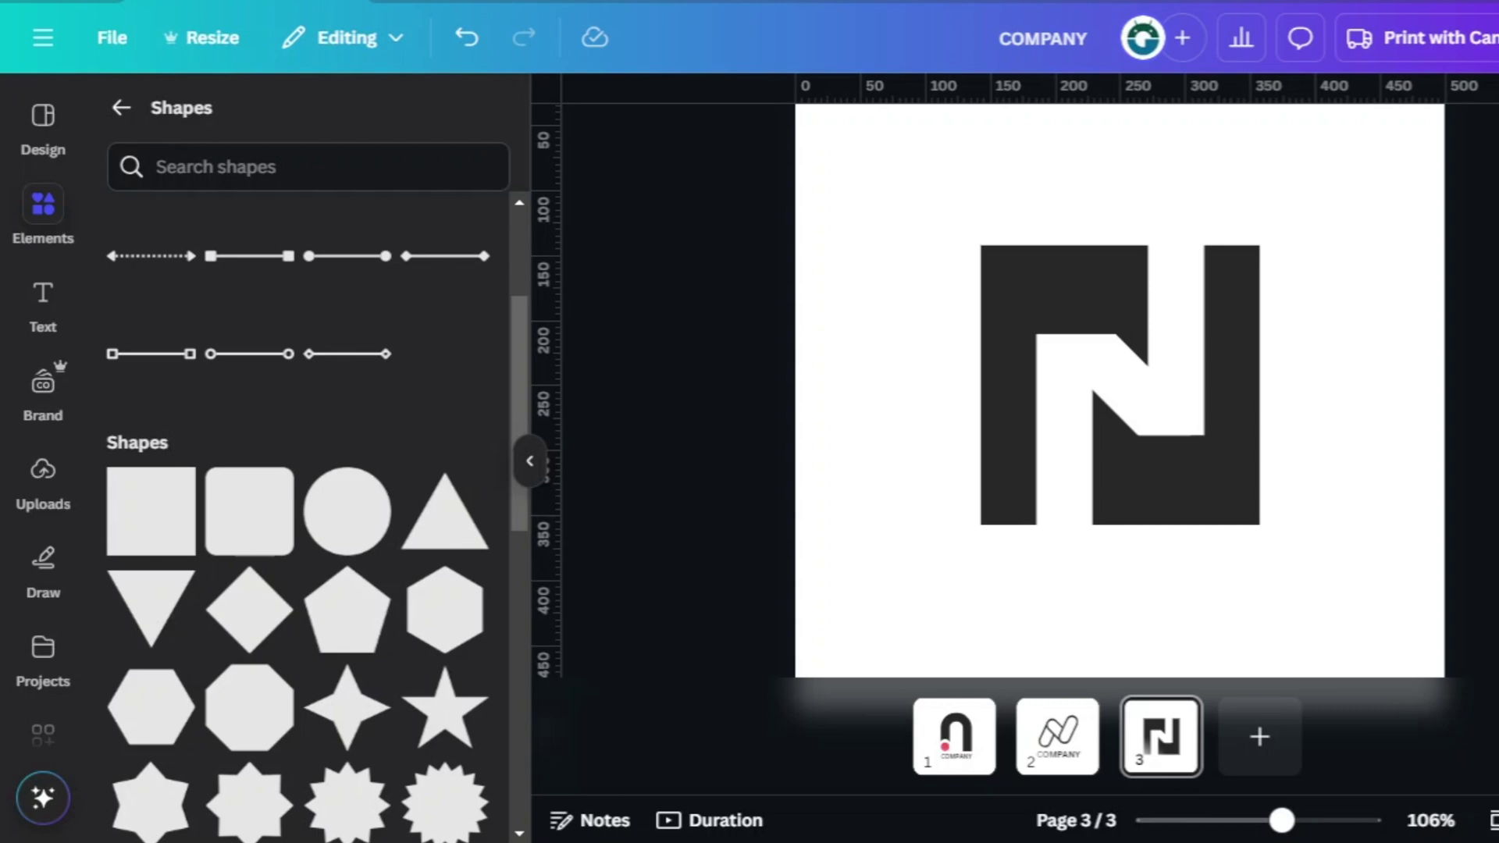
# - Recolour the white diagonal bar light grey
pyautogui.click(1140, 387)
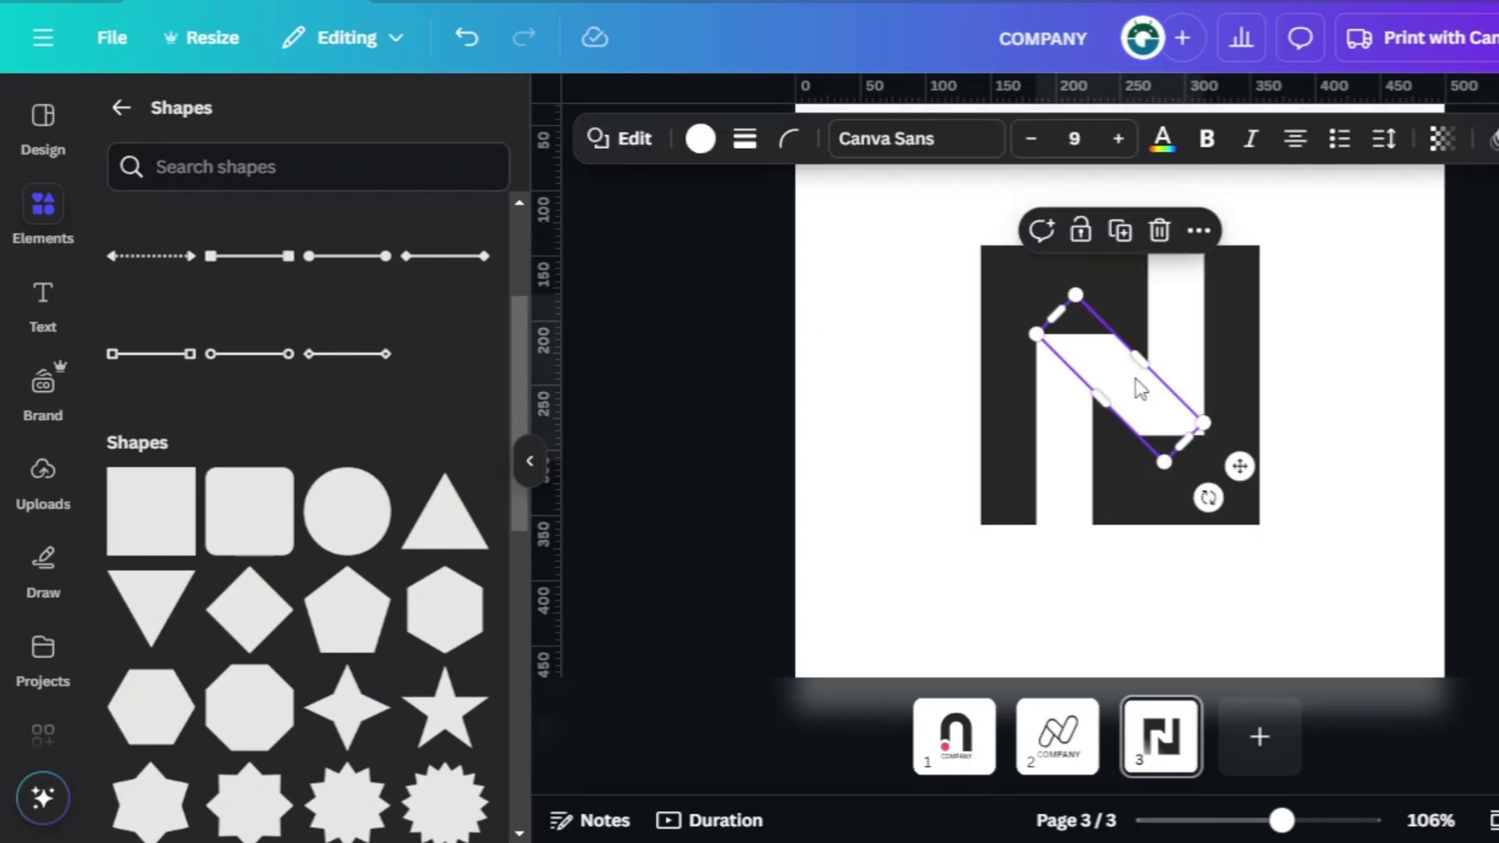
pyautogui.click(701, 138)
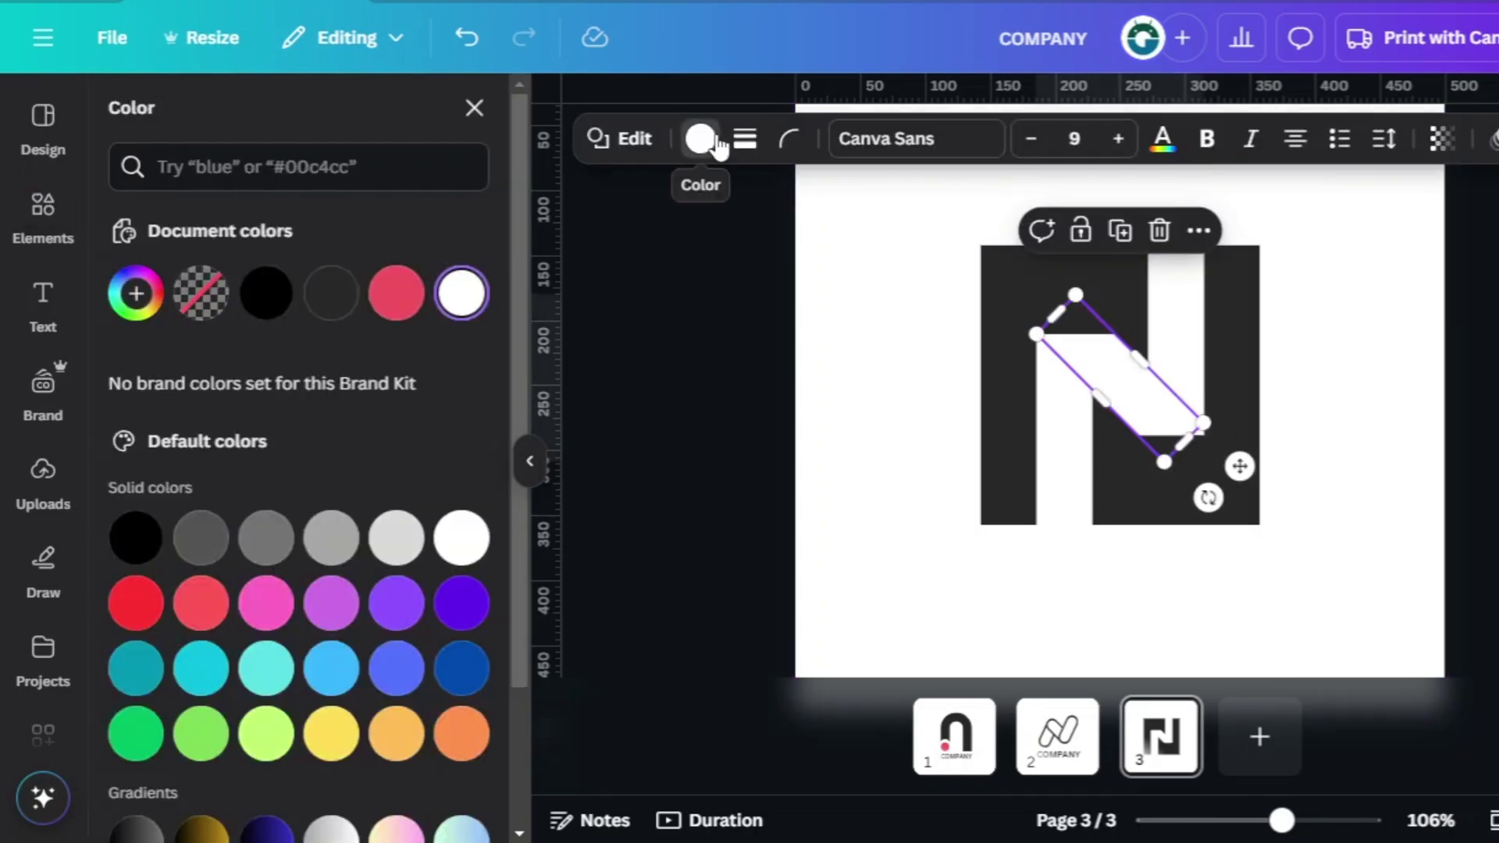
pyautogui.click(376, 539)
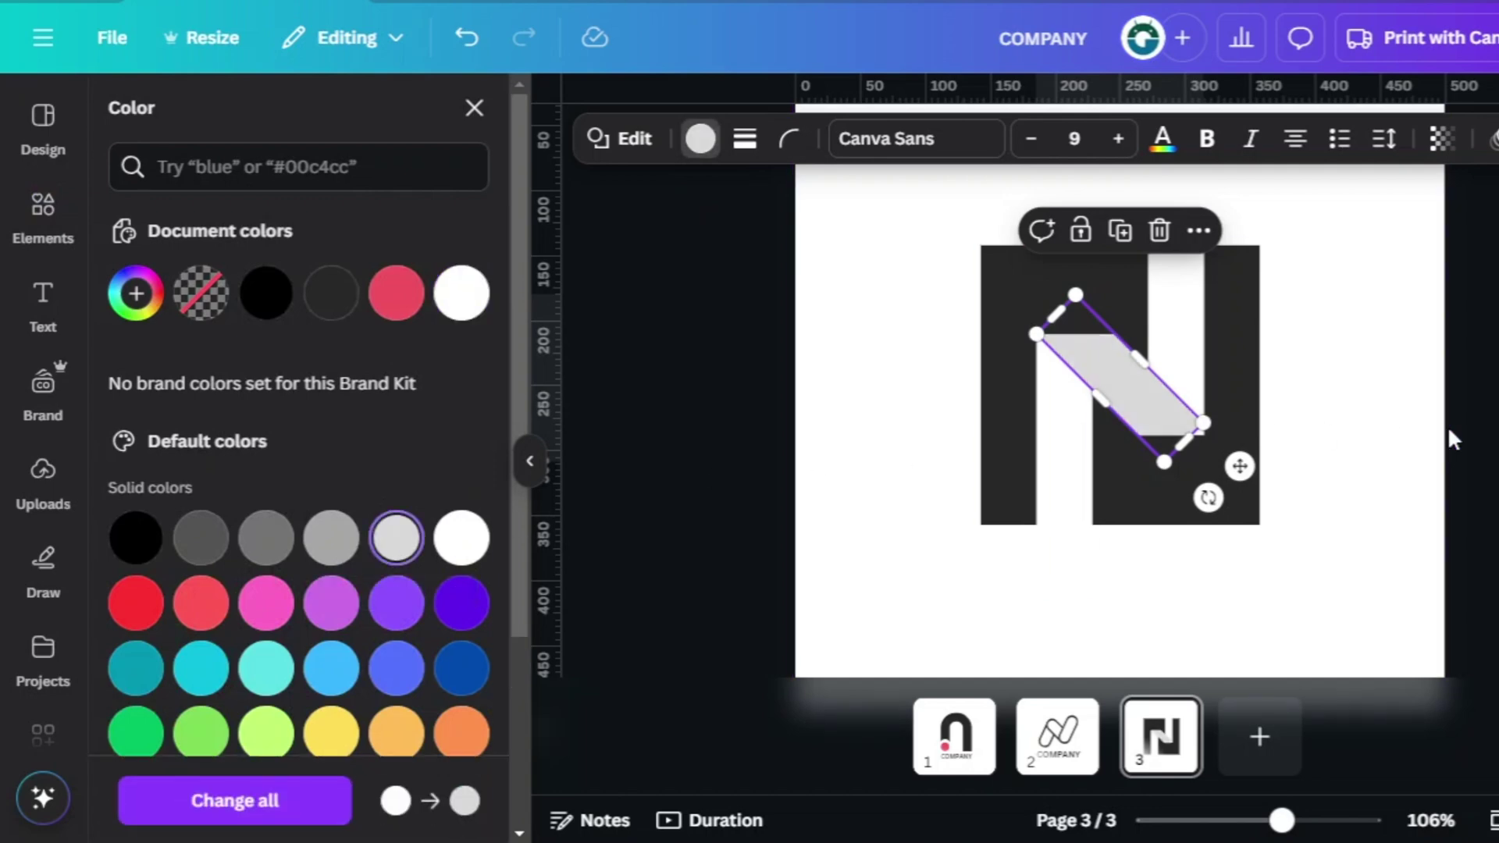
pyautogui.click(1470, 430)
# - Lengthen the grey diagonal's lower end, shift the bar slightly left and trim its upper end to meet the corners of the white bars
pyautogui.click(1168, 420)
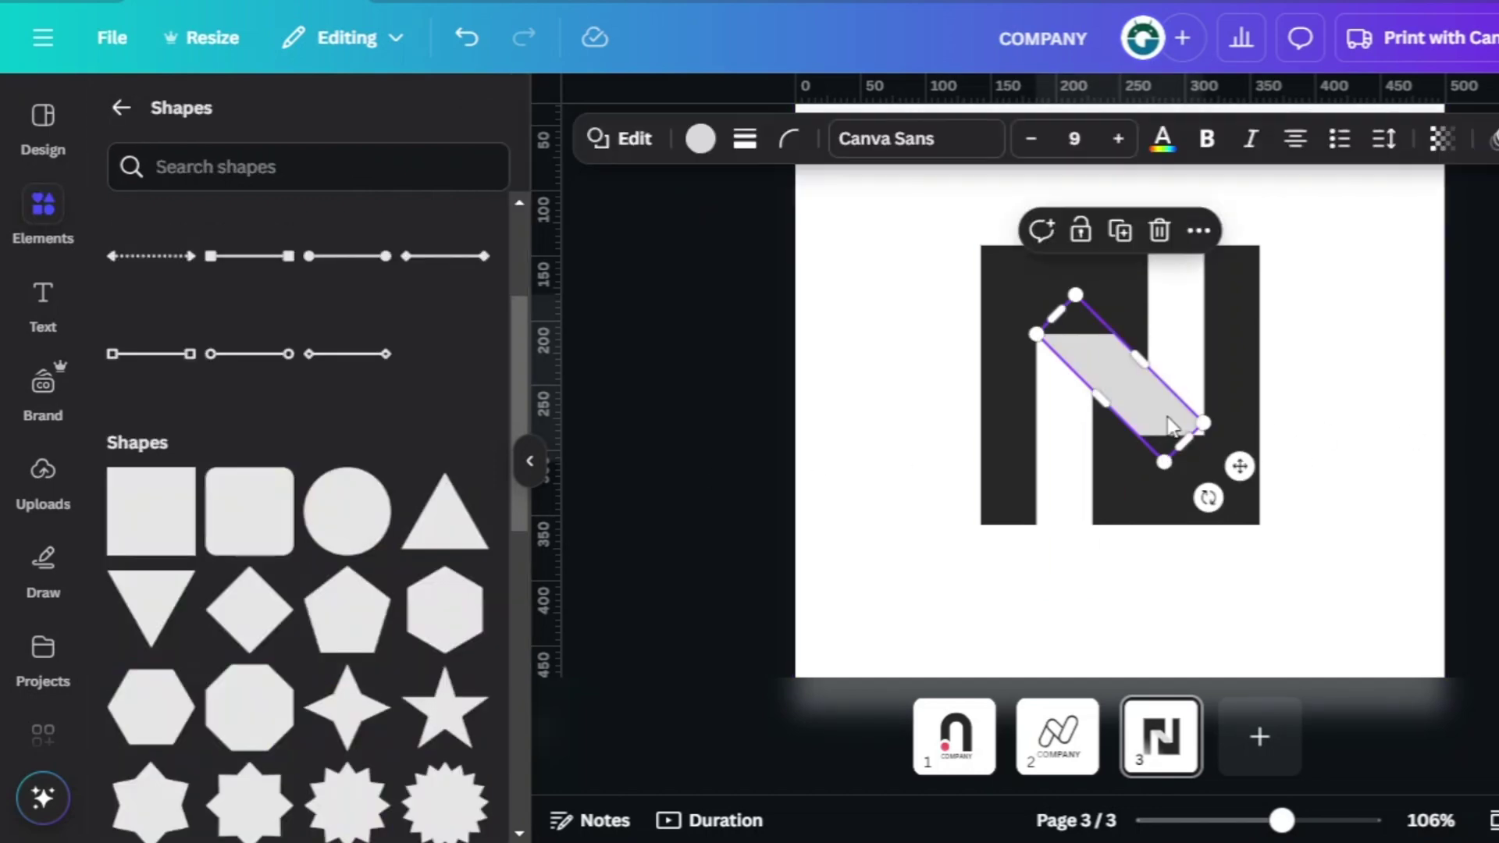
pyautogui.moveTo(1185, 438); pyautogui.dragTo(1195, 448)
pyautogui.click(1487, 444)
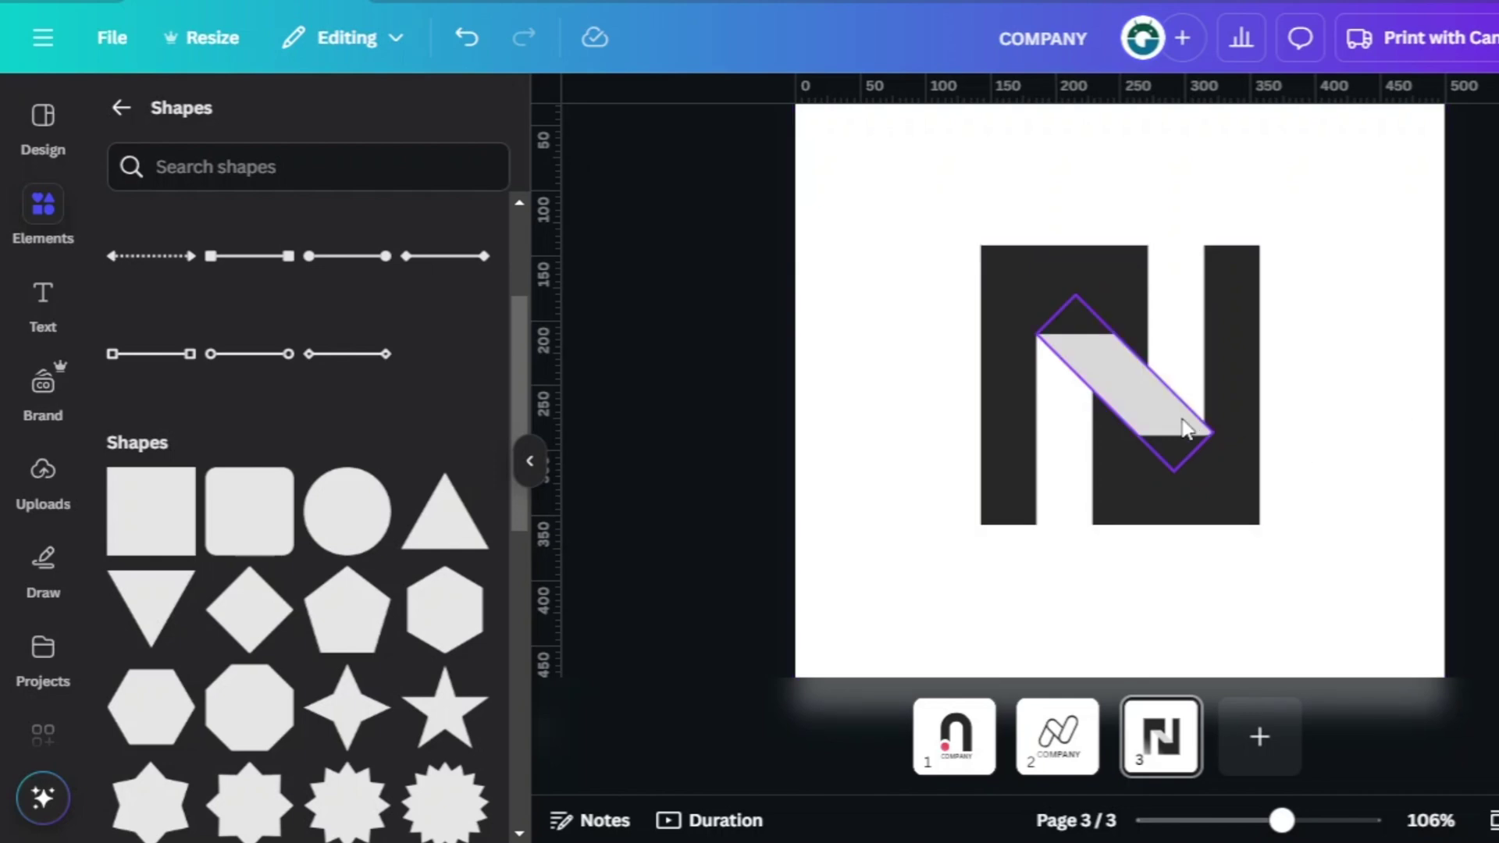
pyautogui.moveTo(1154, 402); pyautogui.dragTo(1145, 402)
pyautogui.moveTo(1047, 316); pyautogui.dragTo(1055, 320)
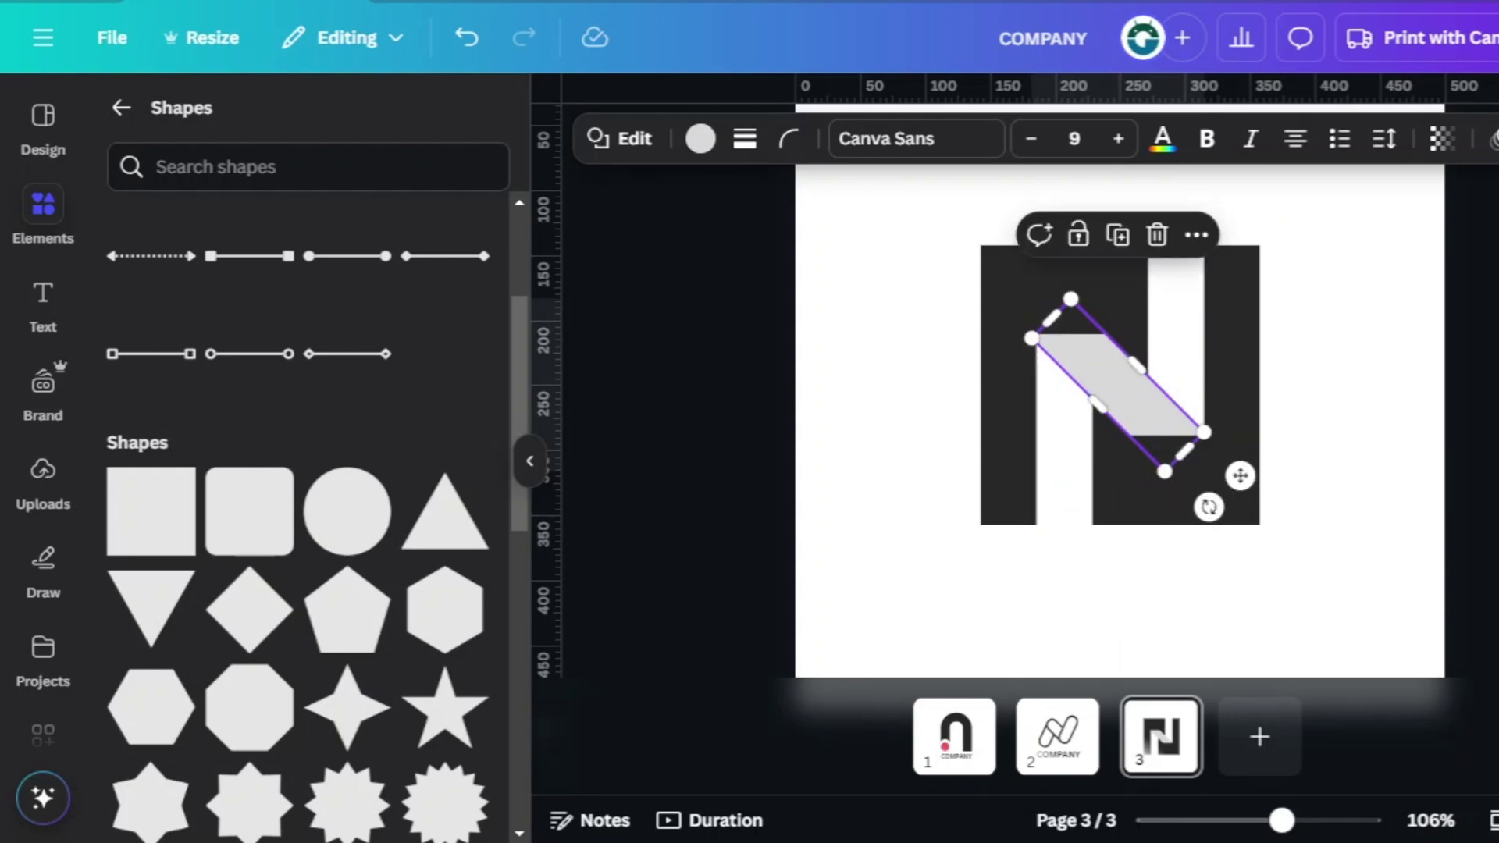
pyautogui.click(1290, 437)
# - Extend the grey diagonal's lower end slightly further and nudge the bar left into the right gap's lower corner
pyautogui.click(1175, 422)
pyautogui.moveTo(1200, 449); pyautogui.dragTo(1204, 453)
pyautogui.click(1312, 447)
pyautogui.click(1146, 418)
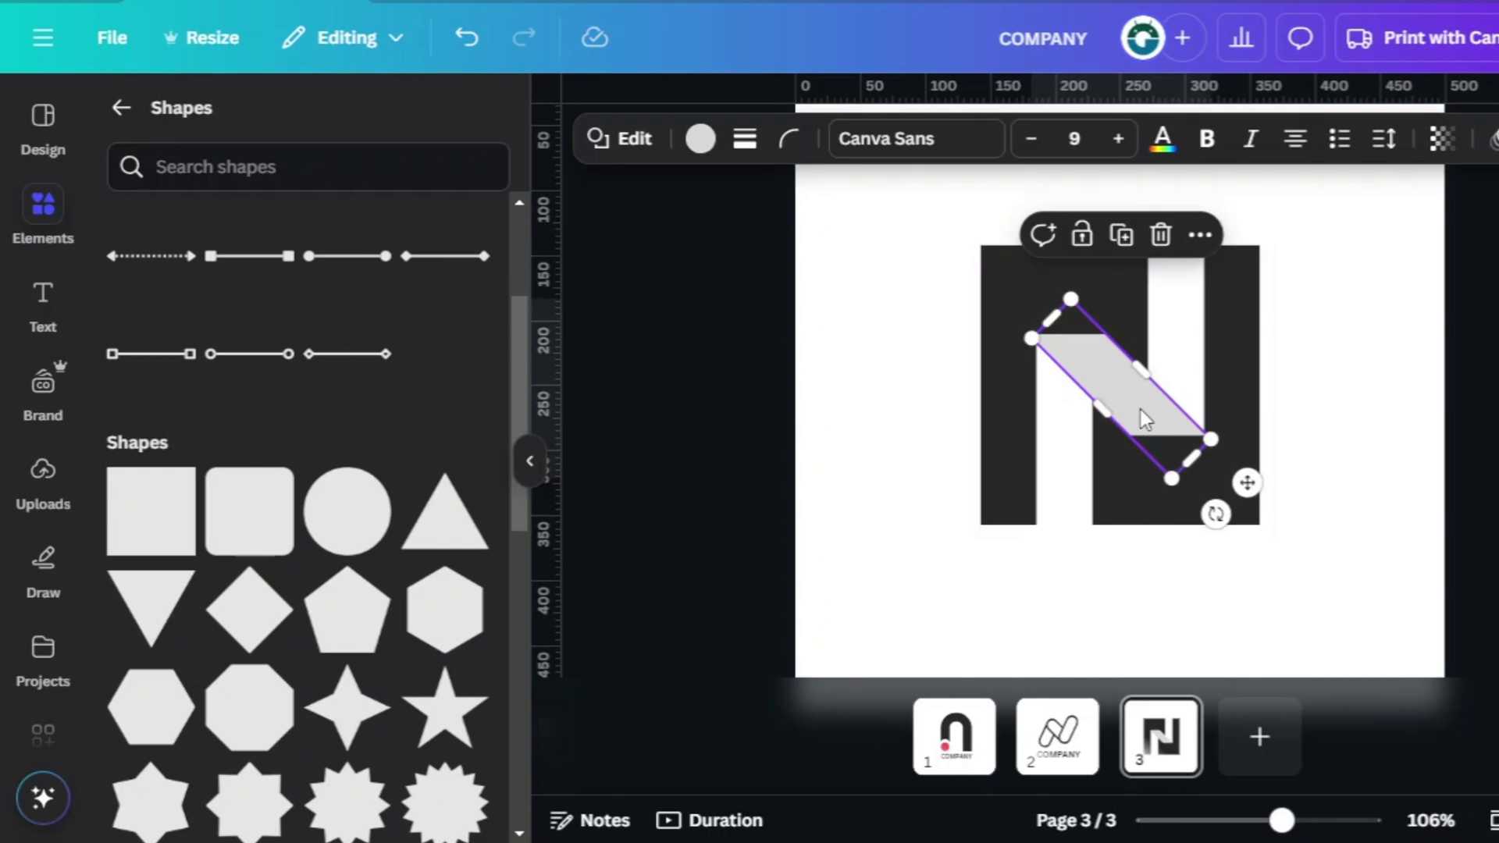
pyautogui.click(1145, 418)
pyautogui.click(1292, 428)
# - Trim the grey diagonal's upper end and lower the dark rectangle above it so the end is cut flat at the left gap's corner
pyautogui.click(1099, 370)
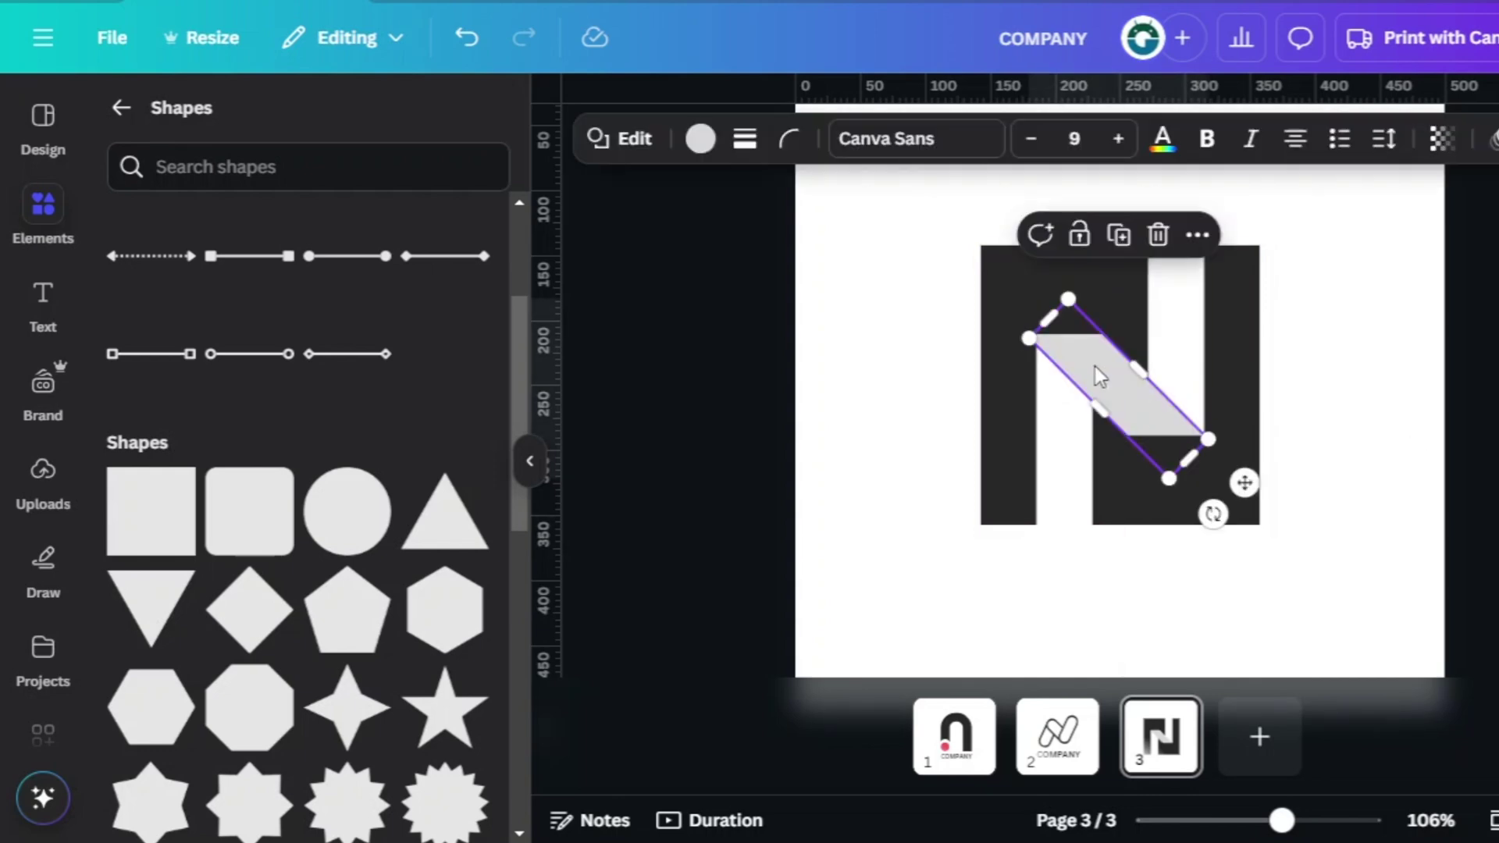
pyautogui.moveTo(1046, 321); pyautogui.dragTo(1053, 328)
pyautogui.click(1304, 437)
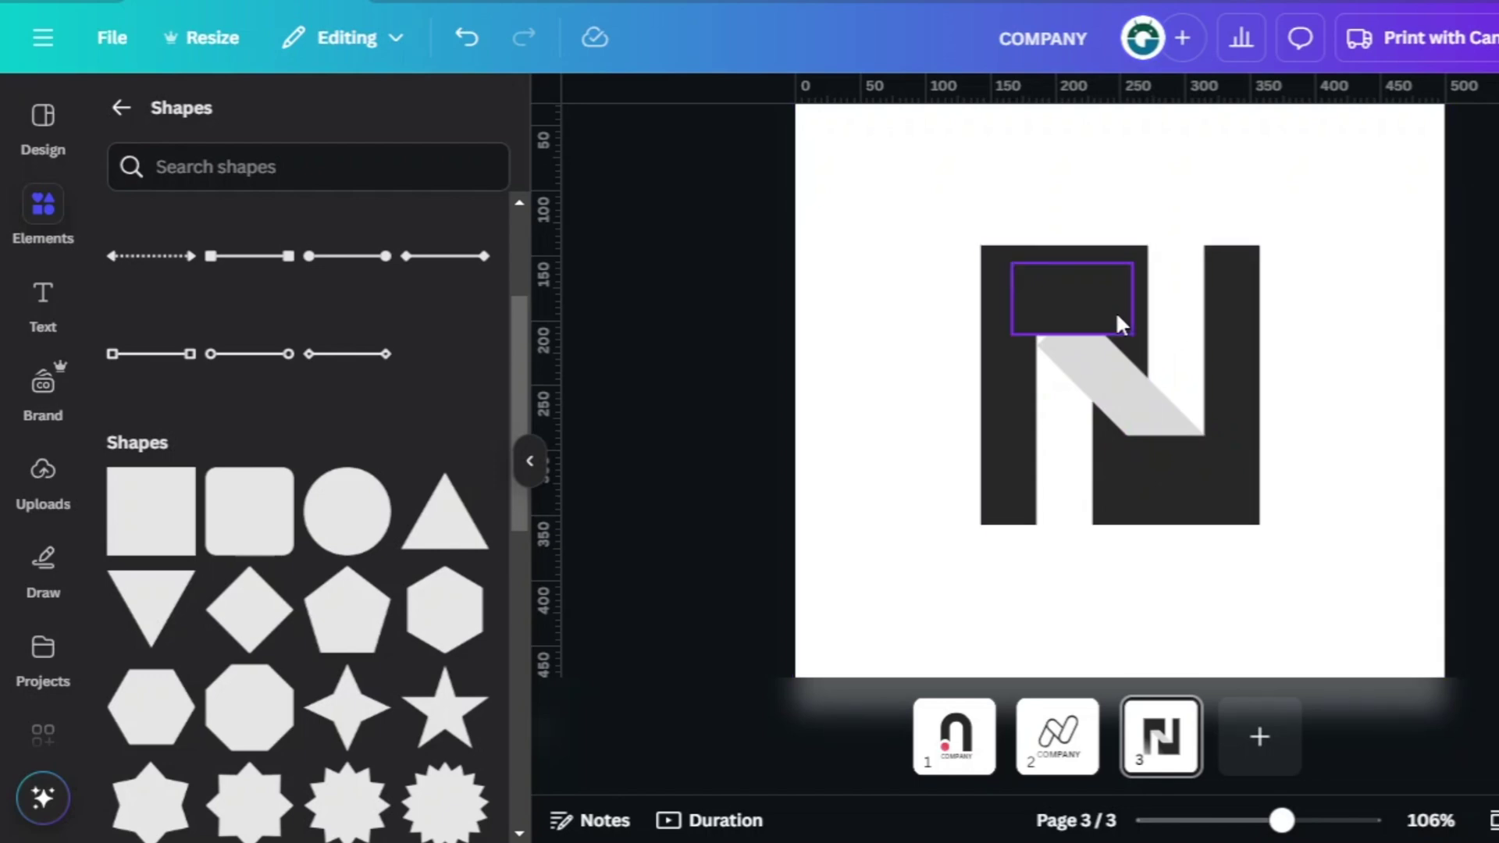
pyautogui.click(1093, 314)
pyautogui.click(1303, 421)
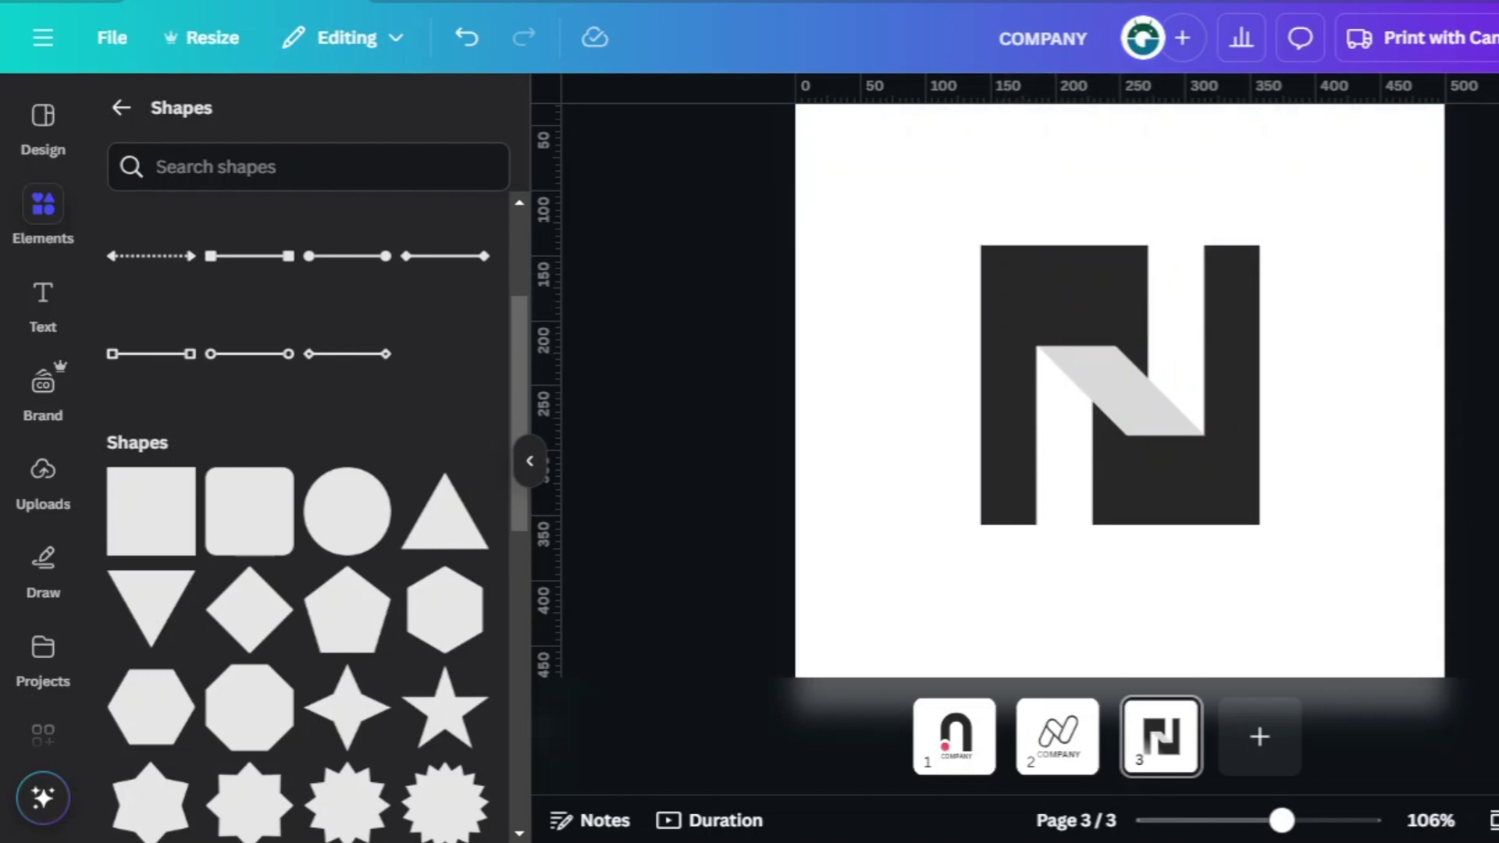
# - Shorten the overhanging ends of both white bars so they extend only slightly beyond the dark square
pyautogui.moveTo(719, 184); pyautogui.dragTo(1317, 586)
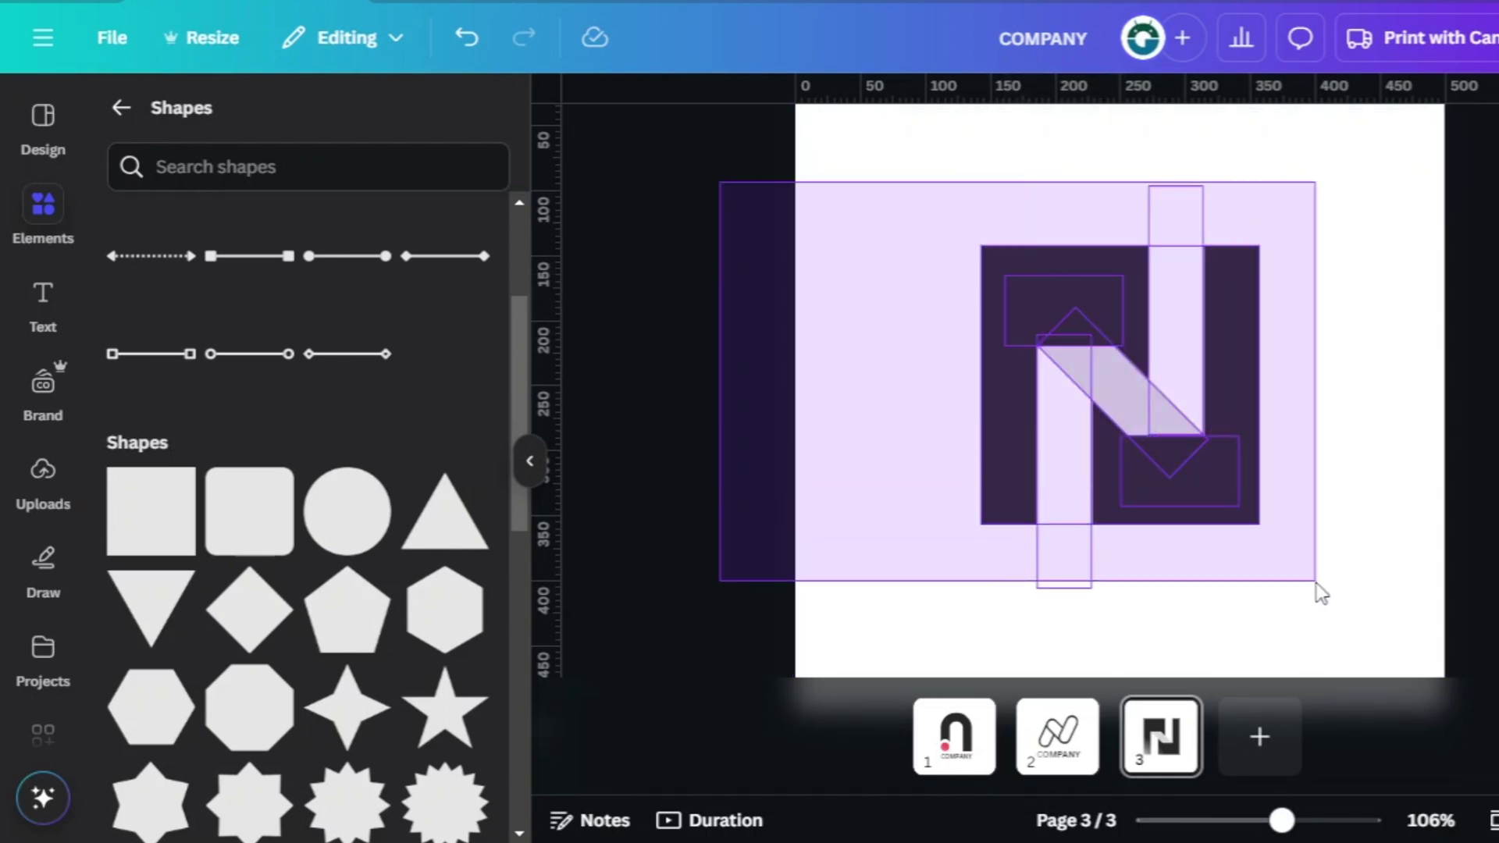
pyautogui.click(830, 292)
pyautogui.click(1069, 521)
pyautogui.moveTo(1065, 588); pyautogui.dragTo(1065, 537)
pyautogui.click(1176, 269)
pyautogui.moveTo(1176, 192); pyautogui.dragTo(1178, 234)
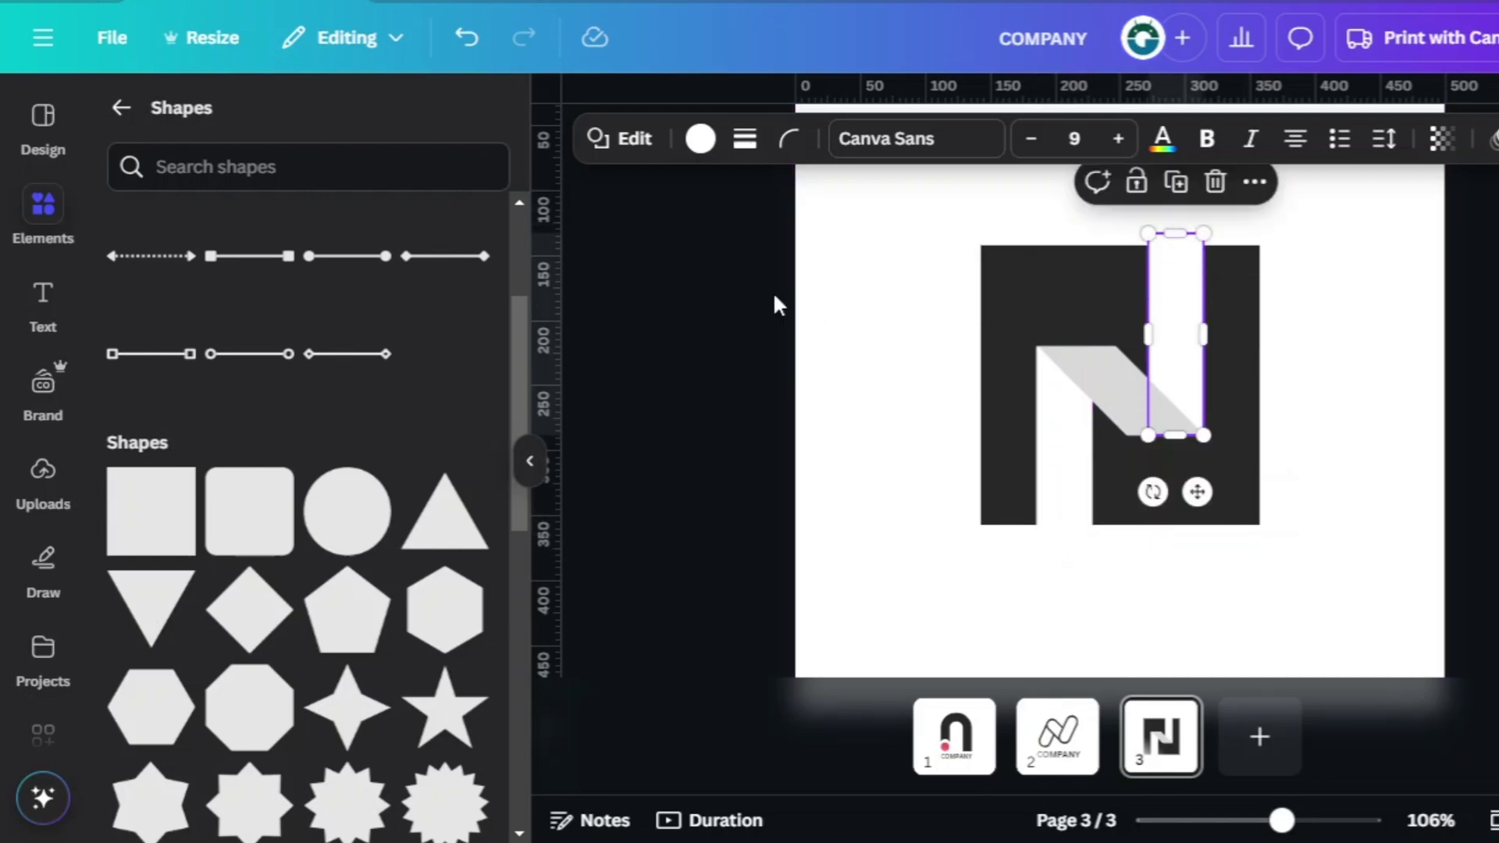
pyautogui.click(730, 223)
# - Group all the shapes of the N mark
pyautogui.moveTo(733, 191); pyautogui.dragTo(1327, 609)
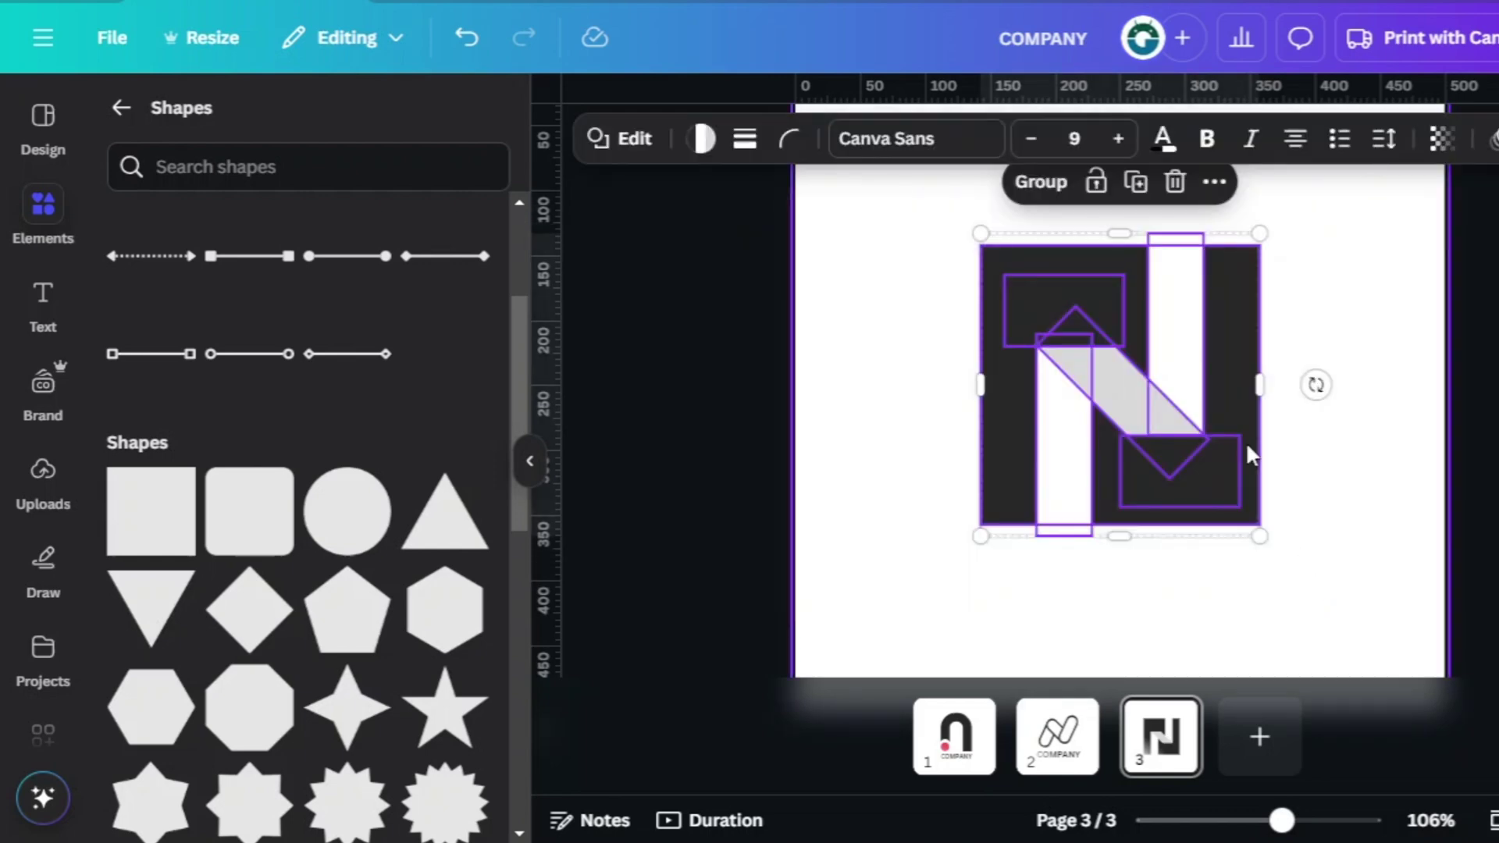
pyautogui.click(1045, 178)
pyautogui.press('Escape')
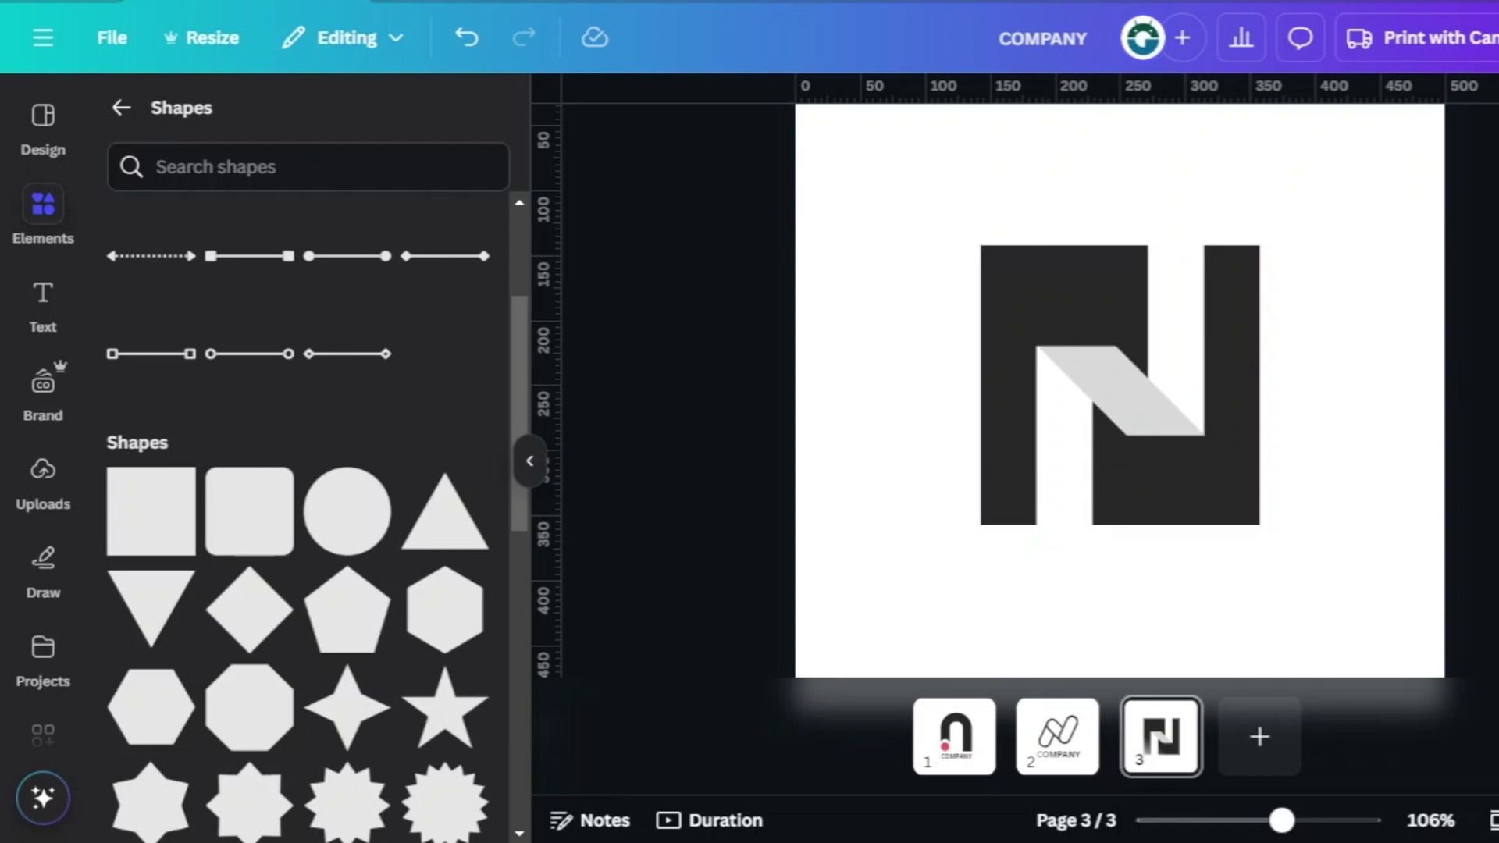
# - Add the heading COMPANY beneath the mark and scale it to the mark's width, at font size 31.5
pyautogui.click(44, 321)
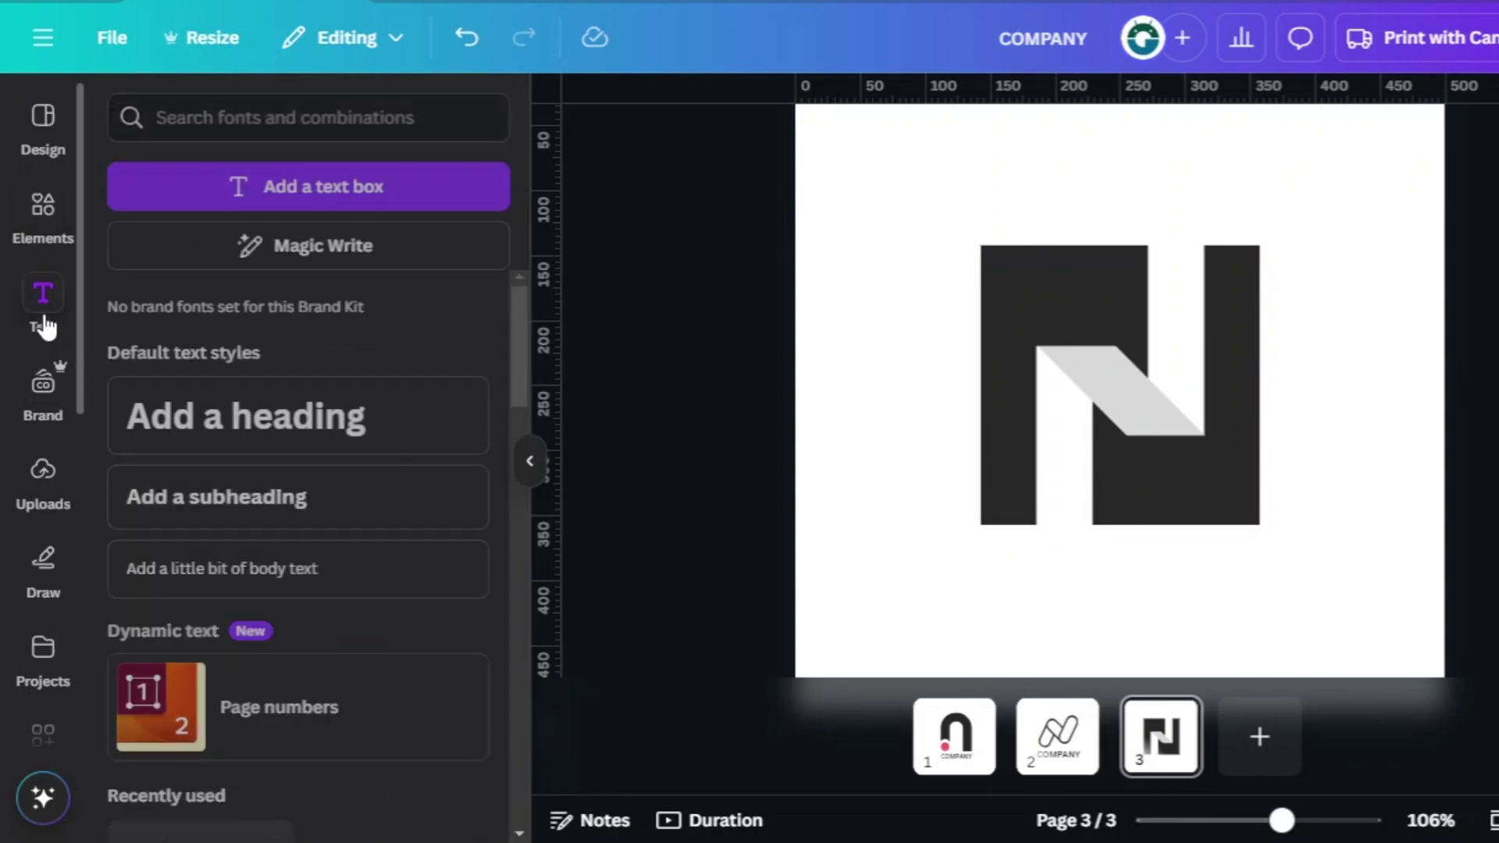
pyautogui.click(237, 453)
pyautogui.write('COMPANY')
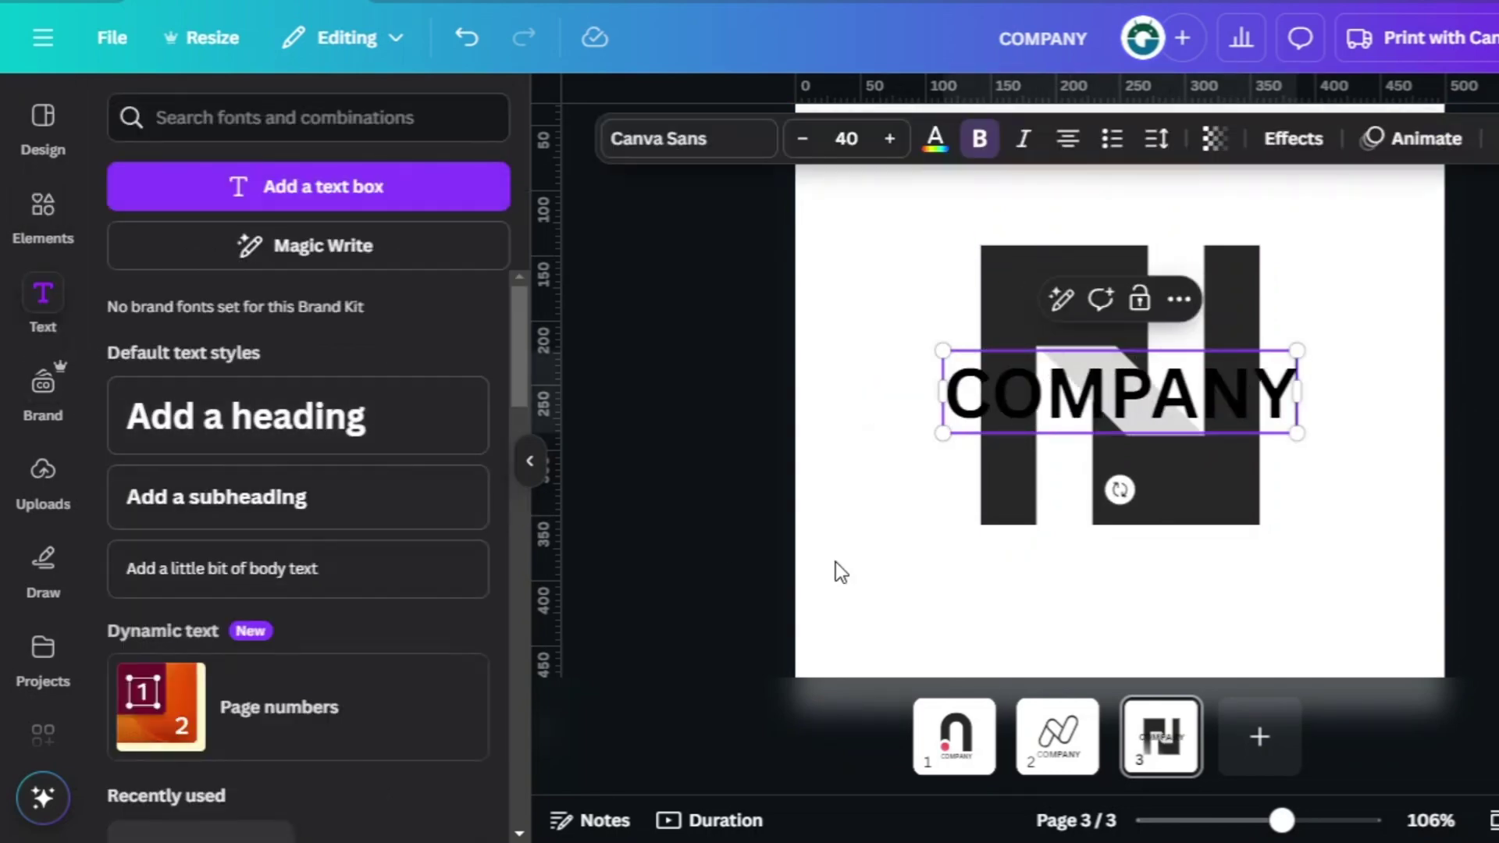
pyautogui.click(1302, 459)
pyautogui.moveTo(1172, 408); pyautogui.dragTo(1207, 589)
pyautogui.moveTo(1335, 612); pyautogui.dragTo(1262, 597)
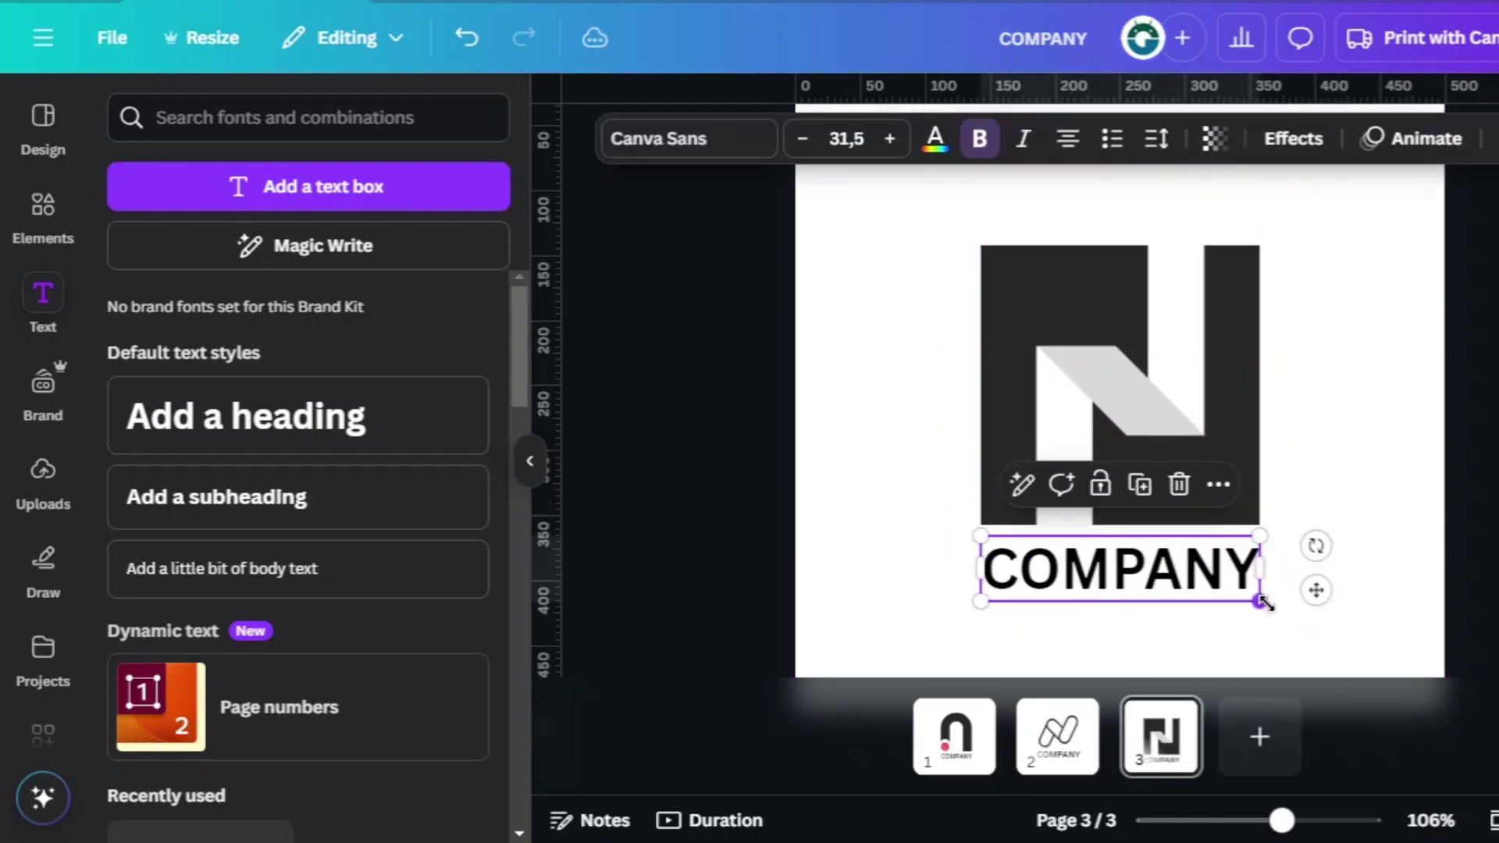
# - Recolour the COMPANY text to the mark's dark grey
pyautogui.click(934, 141)
pyautogui.click(273, 297)
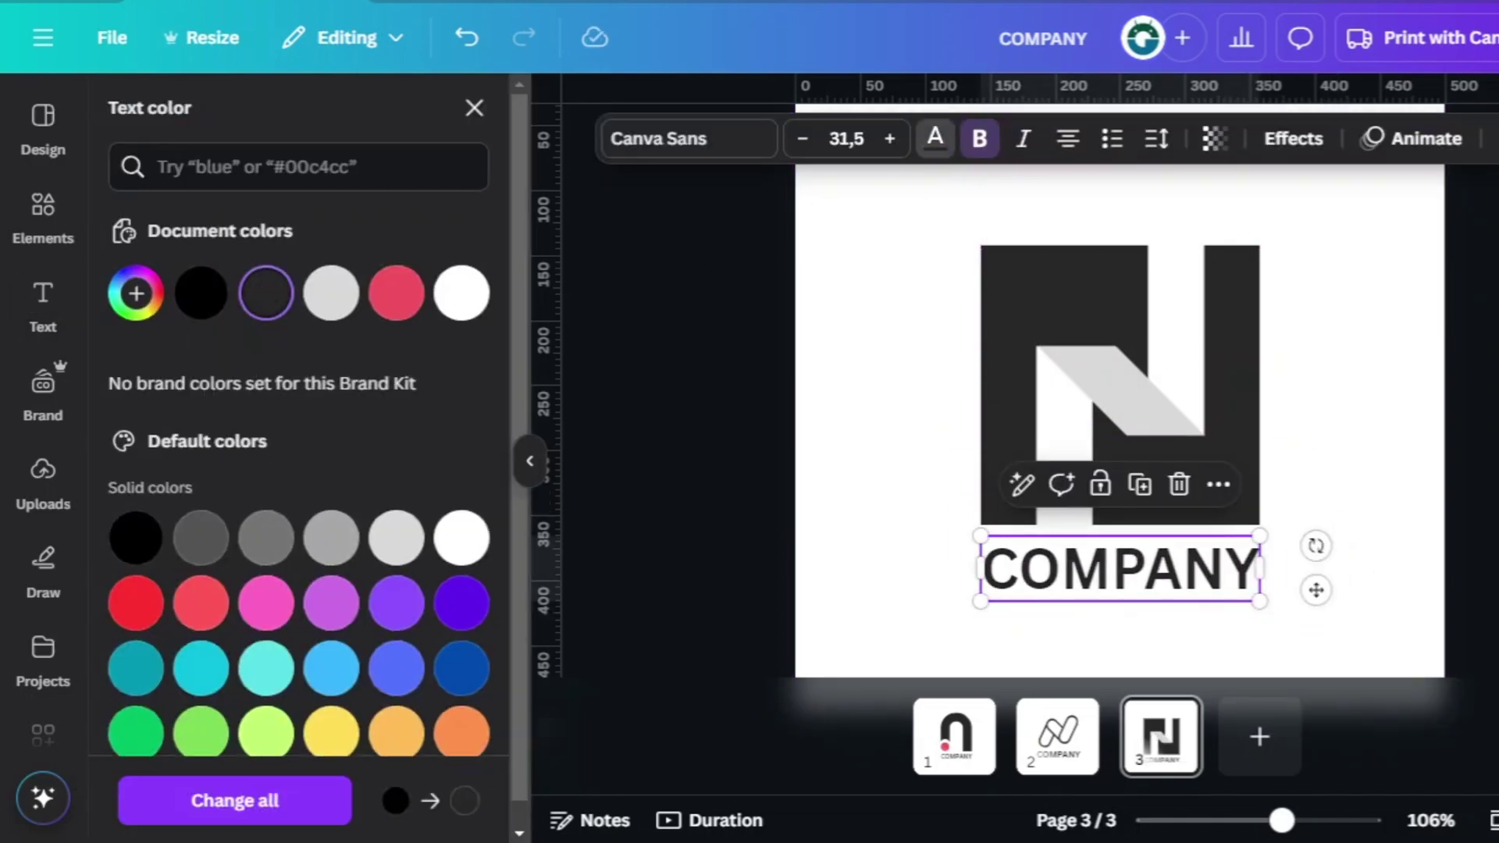
pyautogui.press('Escape')
# - Group the N mark with the COMPANY text and move the logo up to the centre of the page
pyautogui.moveTo(729, 191); pyautogui.dragTo(1368, 635)
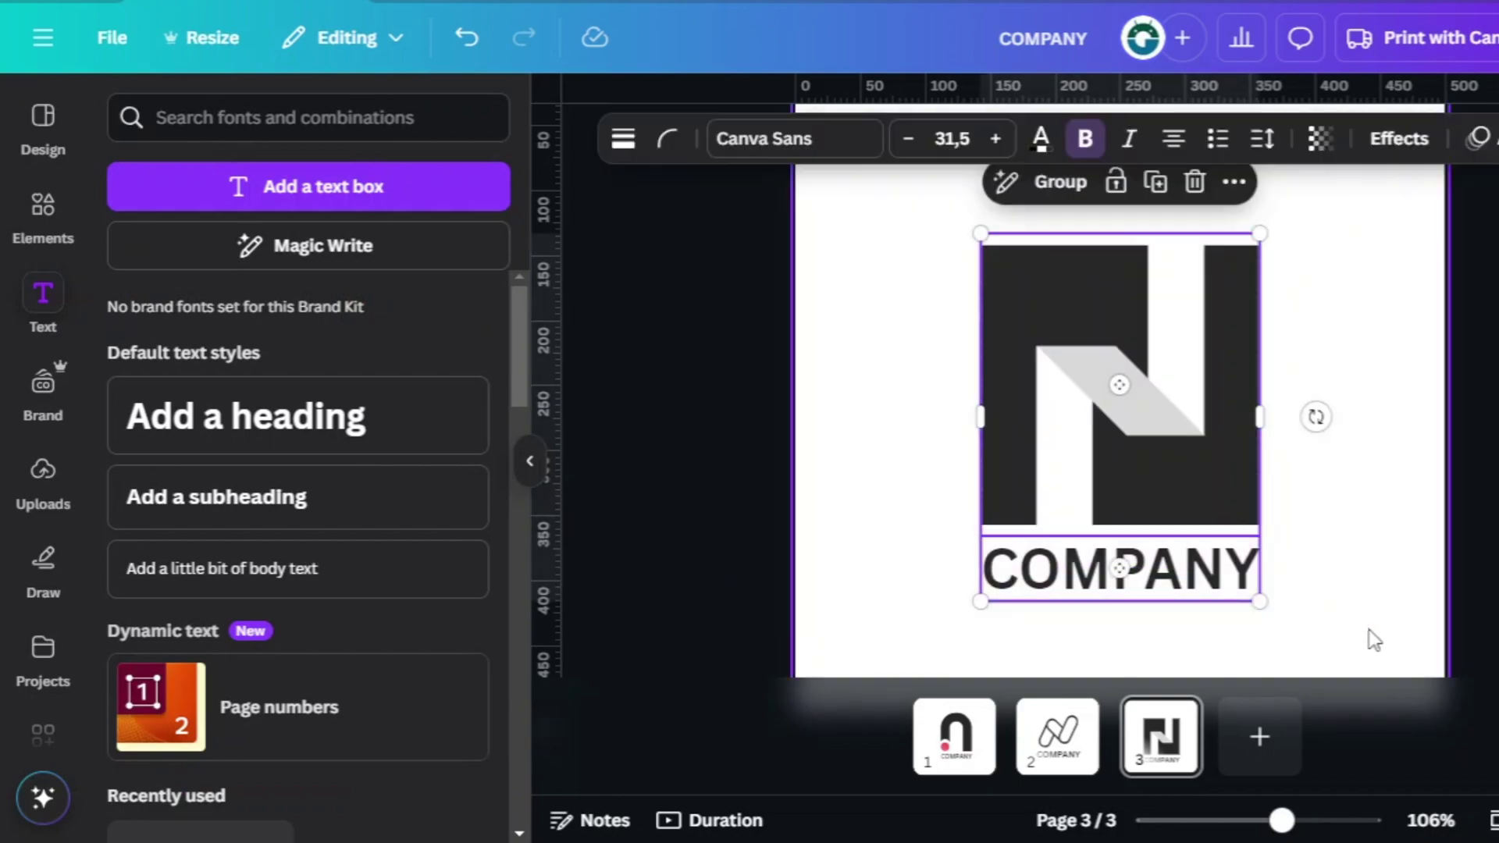
pyautogui.click(1050, 180)
pyautogui.moveTo(1165, 406); pyautogui.dragTo(1164, 375)
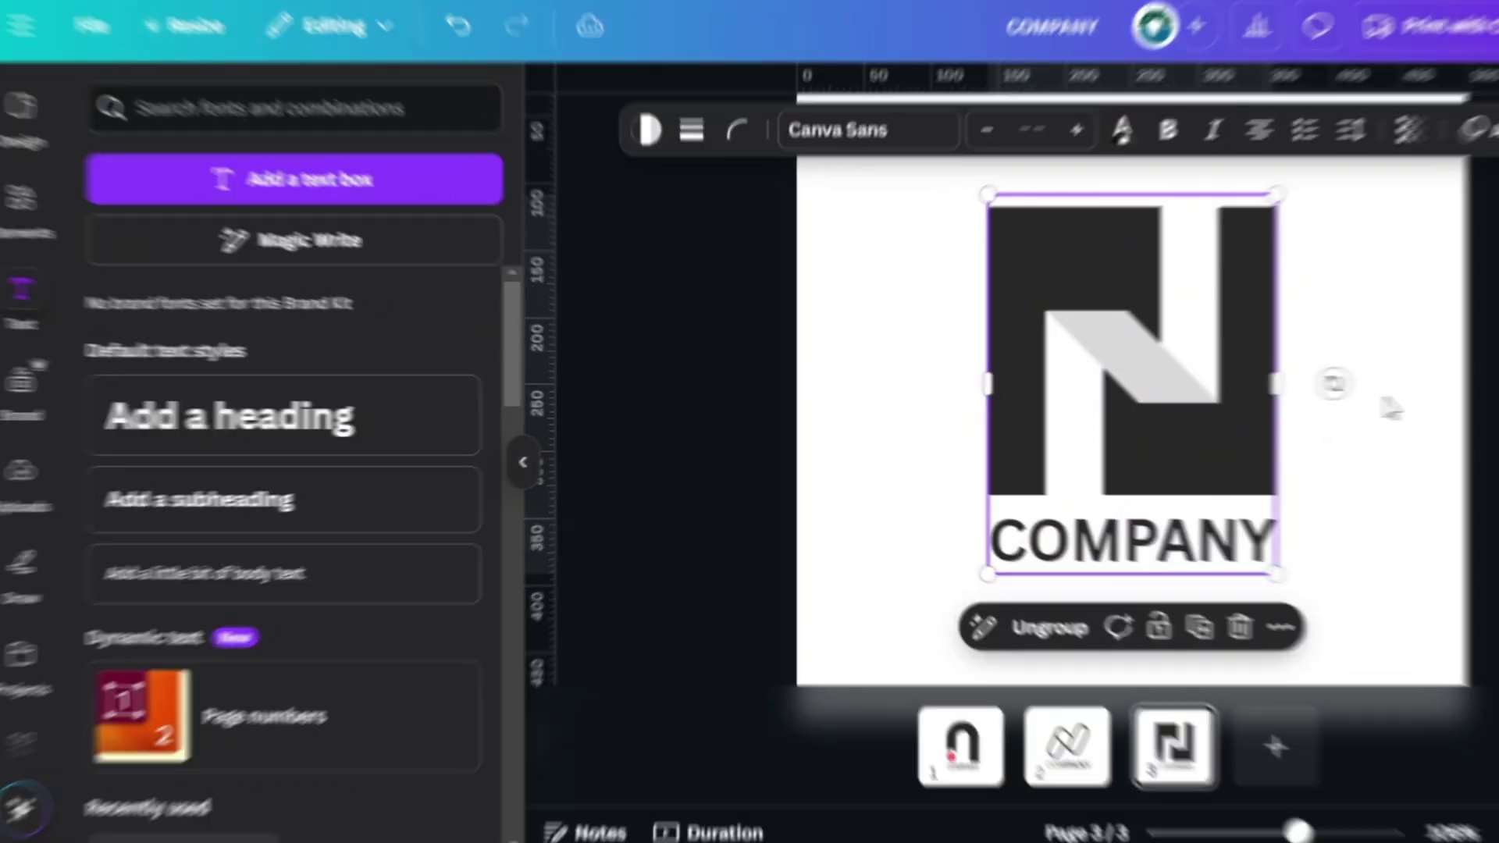
pyautogui.click(1491, 402)
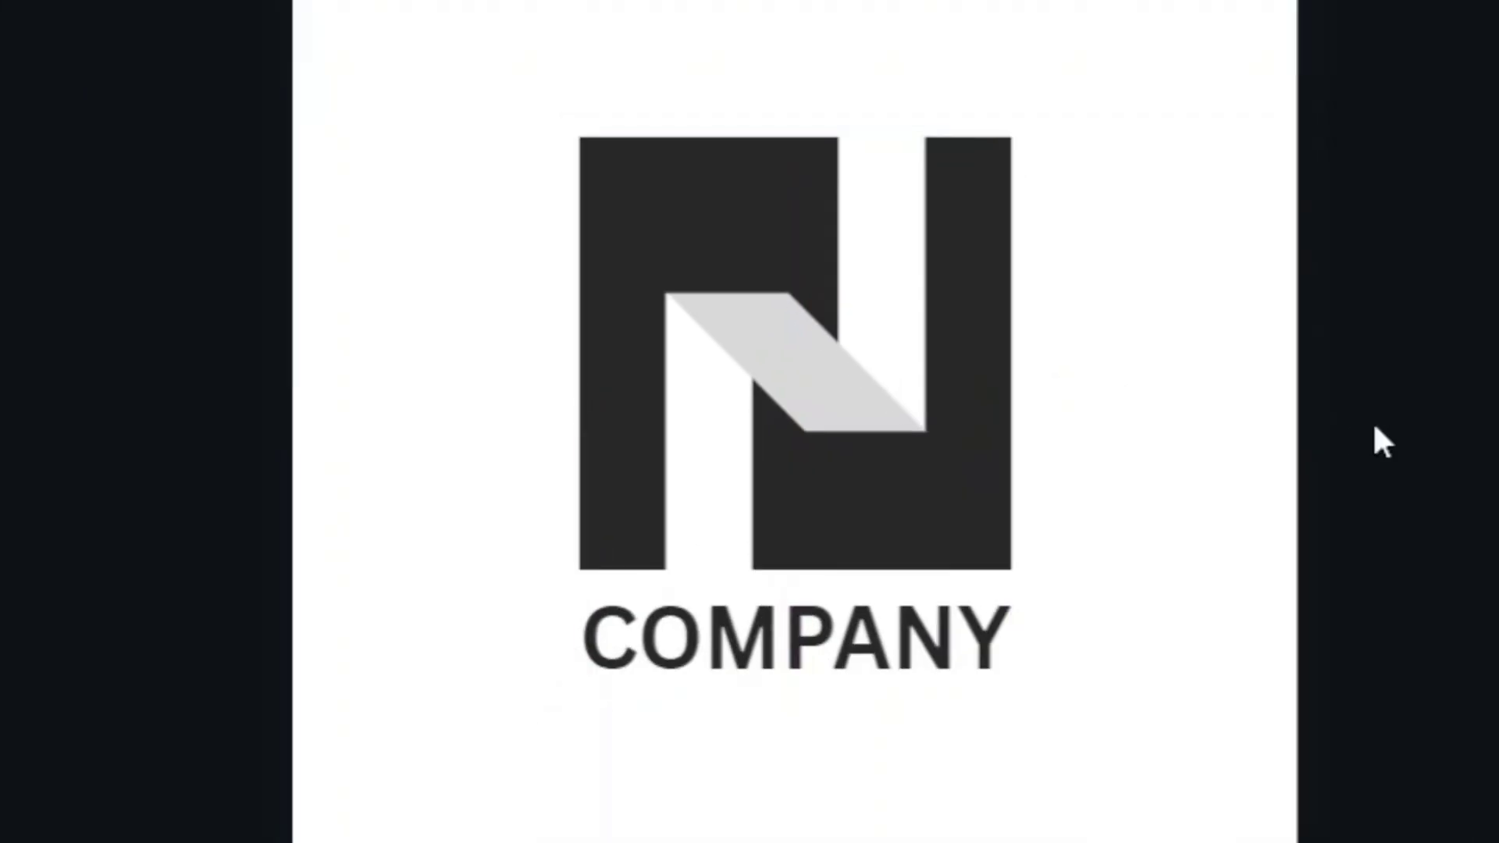